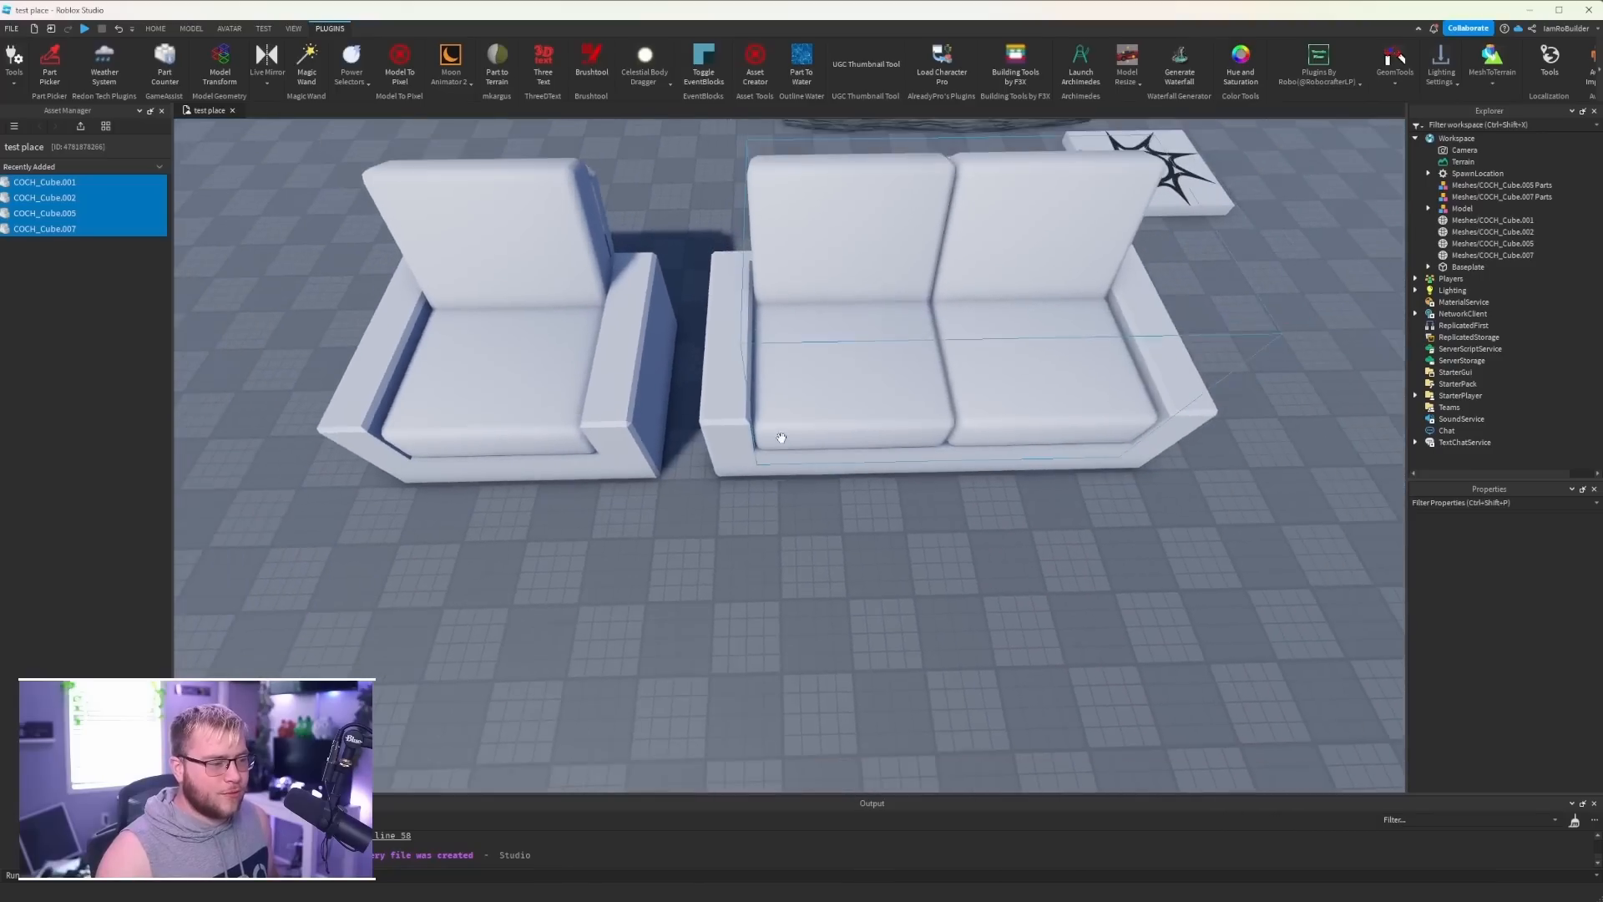
- Inspect the armchair and two-seat sofa meshes up close, selecting each in turn
left_click(609, 406)
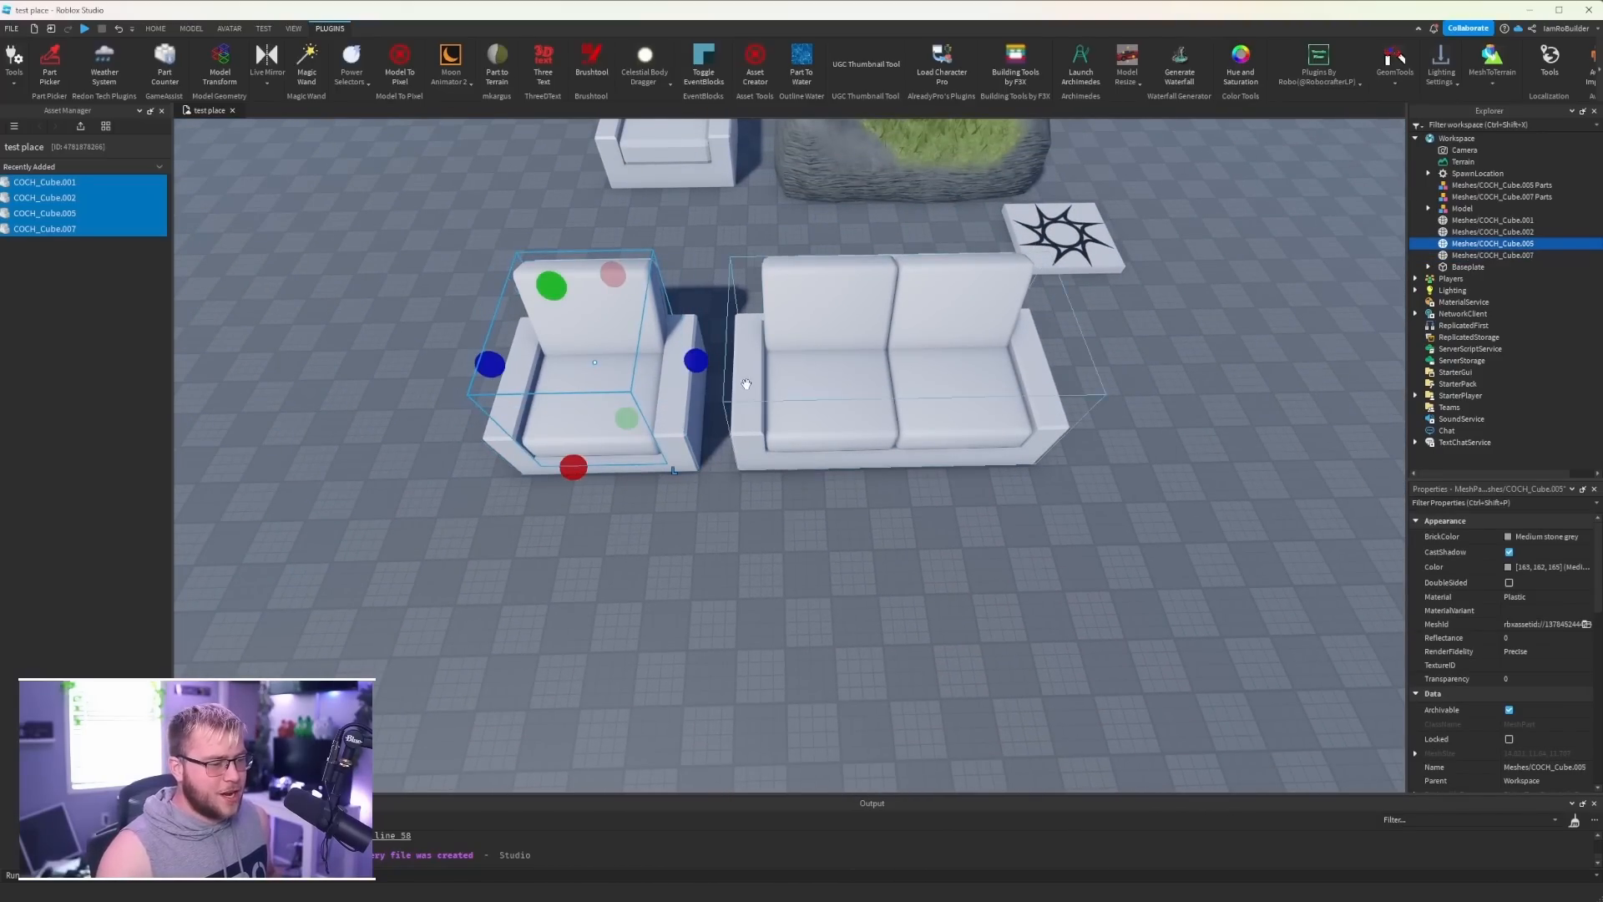
left_click(843, 409)
scroll(823, 427, "up", 5)
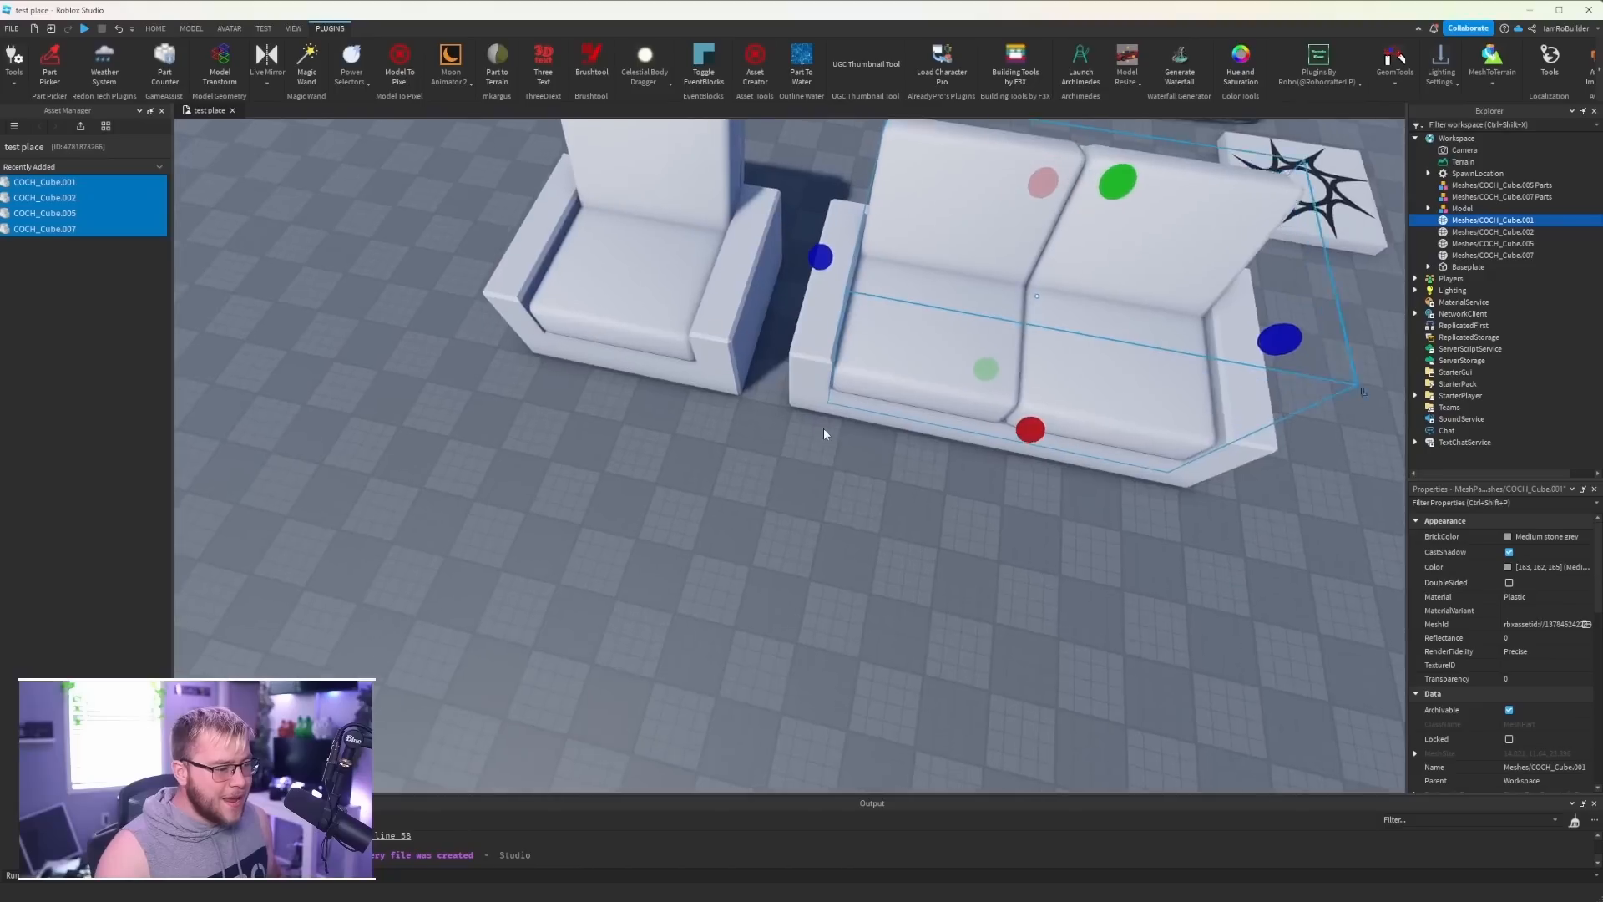
scroll(824, 429, "up", 4)
right_click_drag(823, 430, 887, 464)
left_click(869, 462)
left_click(1043, 458)
scroll(887, 464, "down", 10)
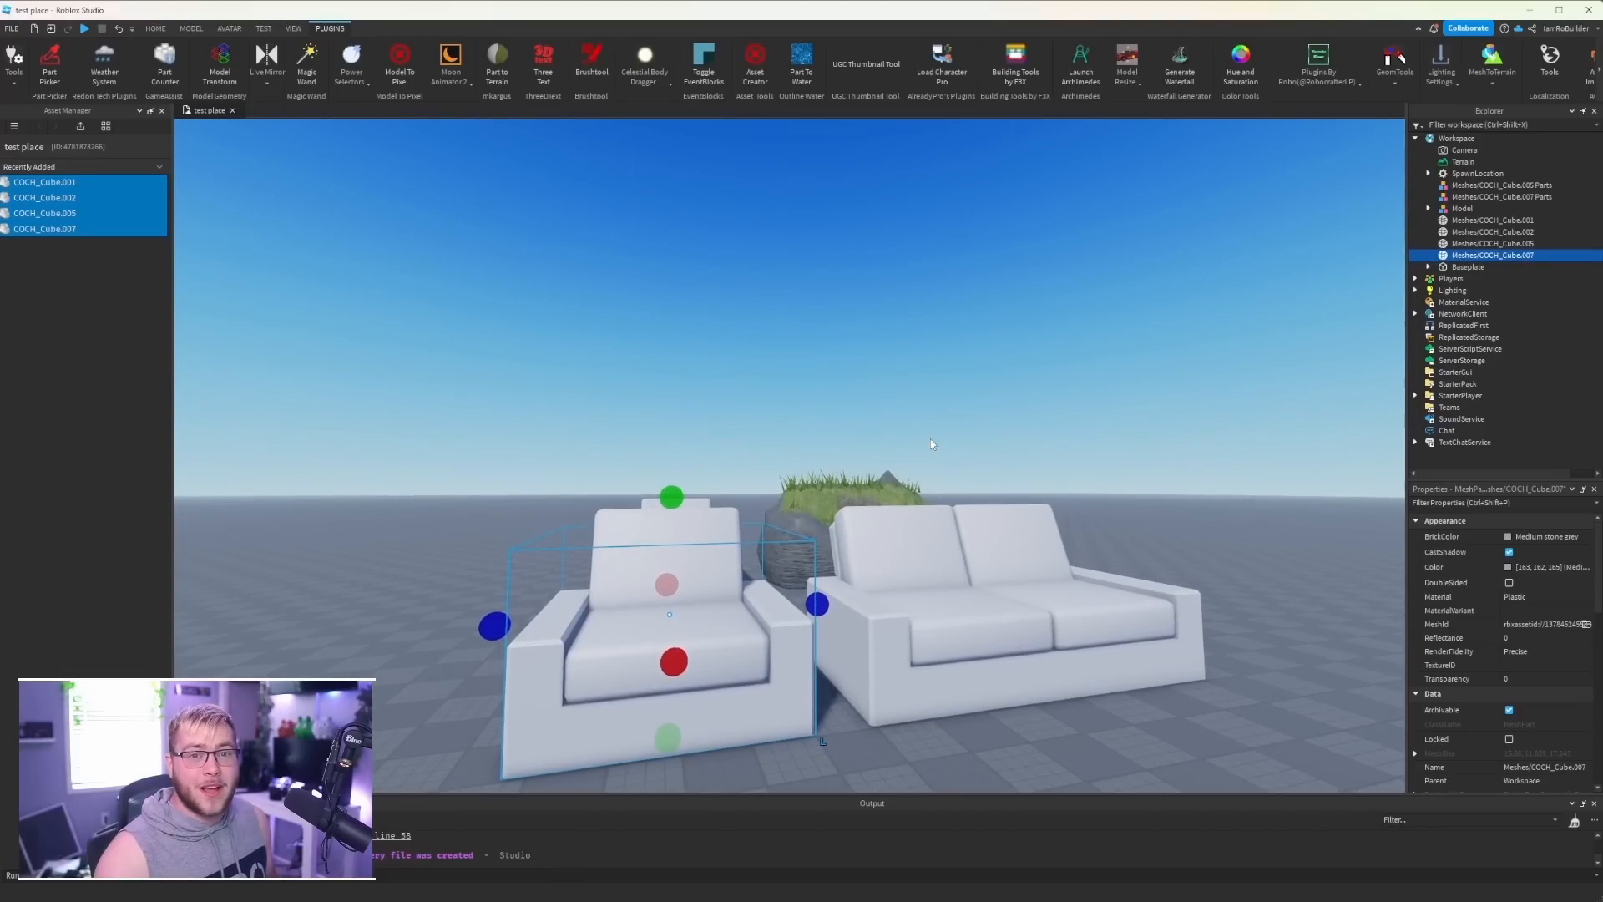
- Examine the grass-covered rock, its grass blades and the neighbouring armchair and patterned tile
key("d")
scroll(966, 489, "up", 3)
mouse_move(966, 487)
right_mouse_down()
mouse_move(992, 502)
mouse_move(981, 514)
right_mouse_up()
scroll(953, 514, "down", 3)
scroll(992, 502, "up", 10)
scroll(992, 499, "down", 5)
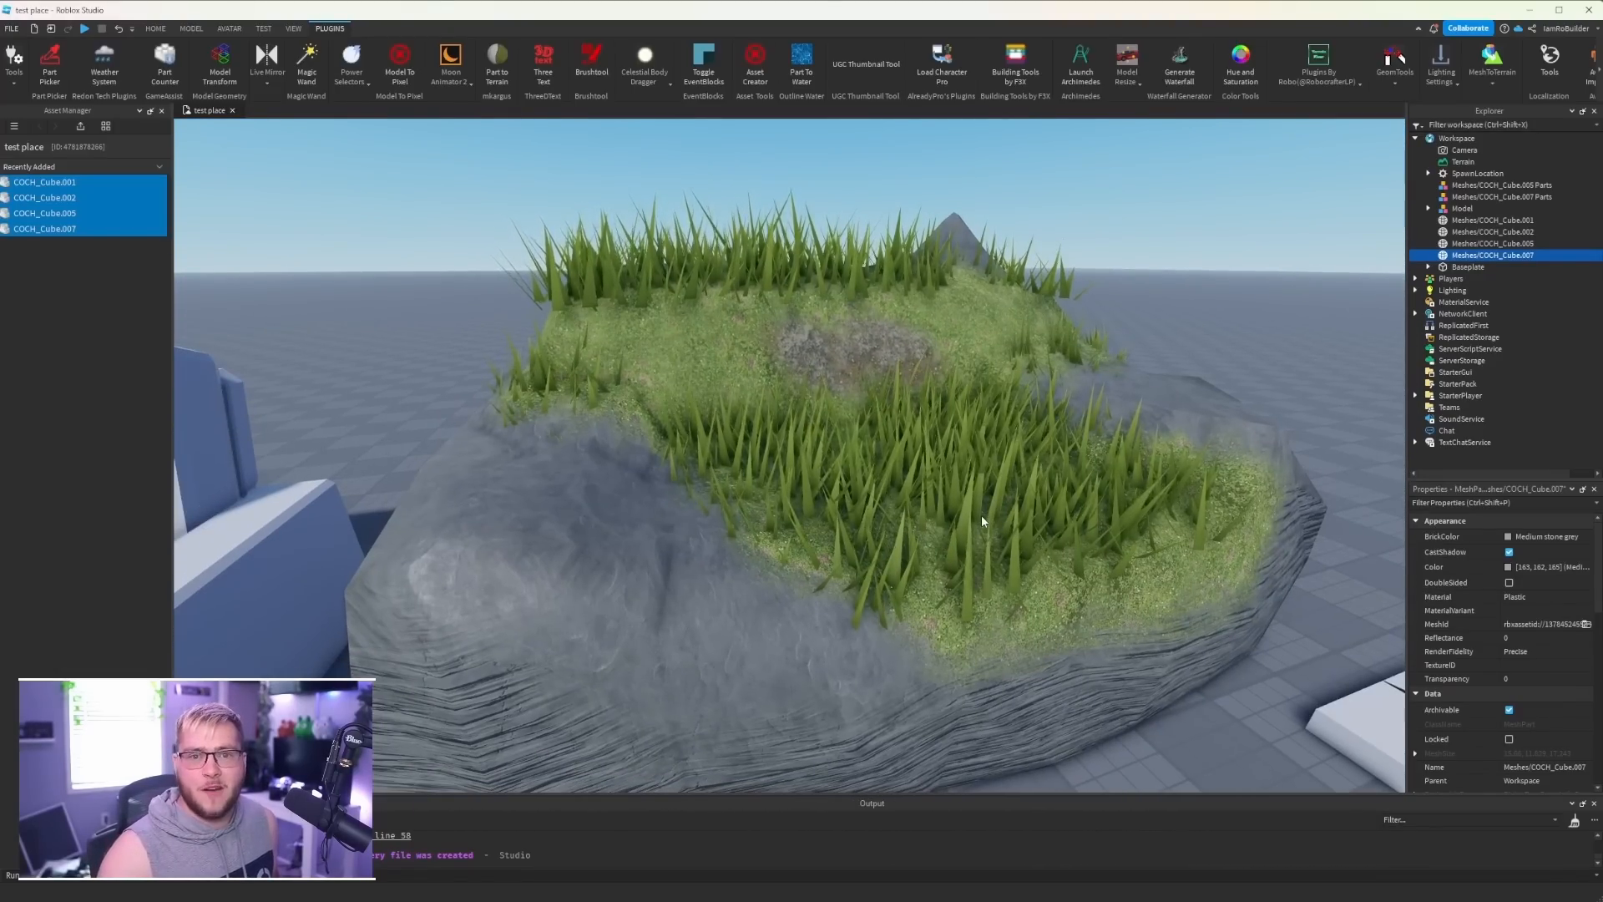
right_click_drag(1024, 451, 1024, 451)
scroll(1024, 451, "down", 5)
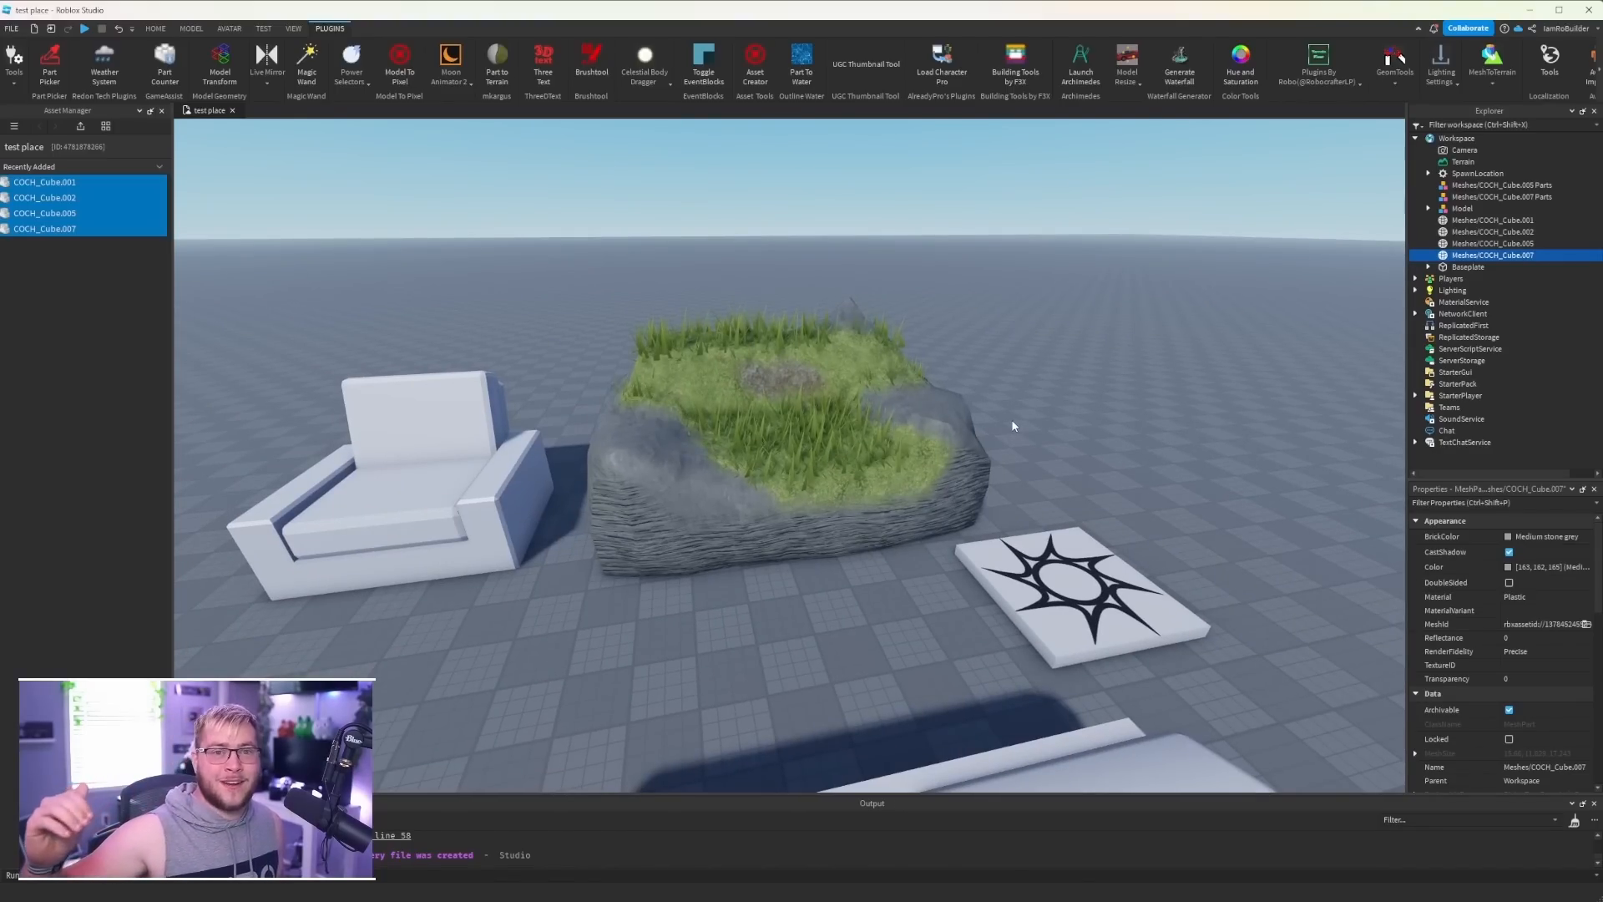
right_click_drag(1013, 426, 1013, 426)
scroll(845, 378, "up", 5)
right_click_drag(845, 378, 846, 378)
scroll(845, 376, "down", 3)
- Group the Meshes/COCH_Cube.005 and Meshes/COCH_Cube.007 meshes into one model
left_click_drag(599, 525, 1069, 364)
key("ctrl+z")
left_click(600, 529, "shift")
key("ctrl+g")
- Compare the two armchairs side by side and inspect the individual wedges that make up the second one
left_click(780, 507)
right_click_drag(791, 501, 792, 501)
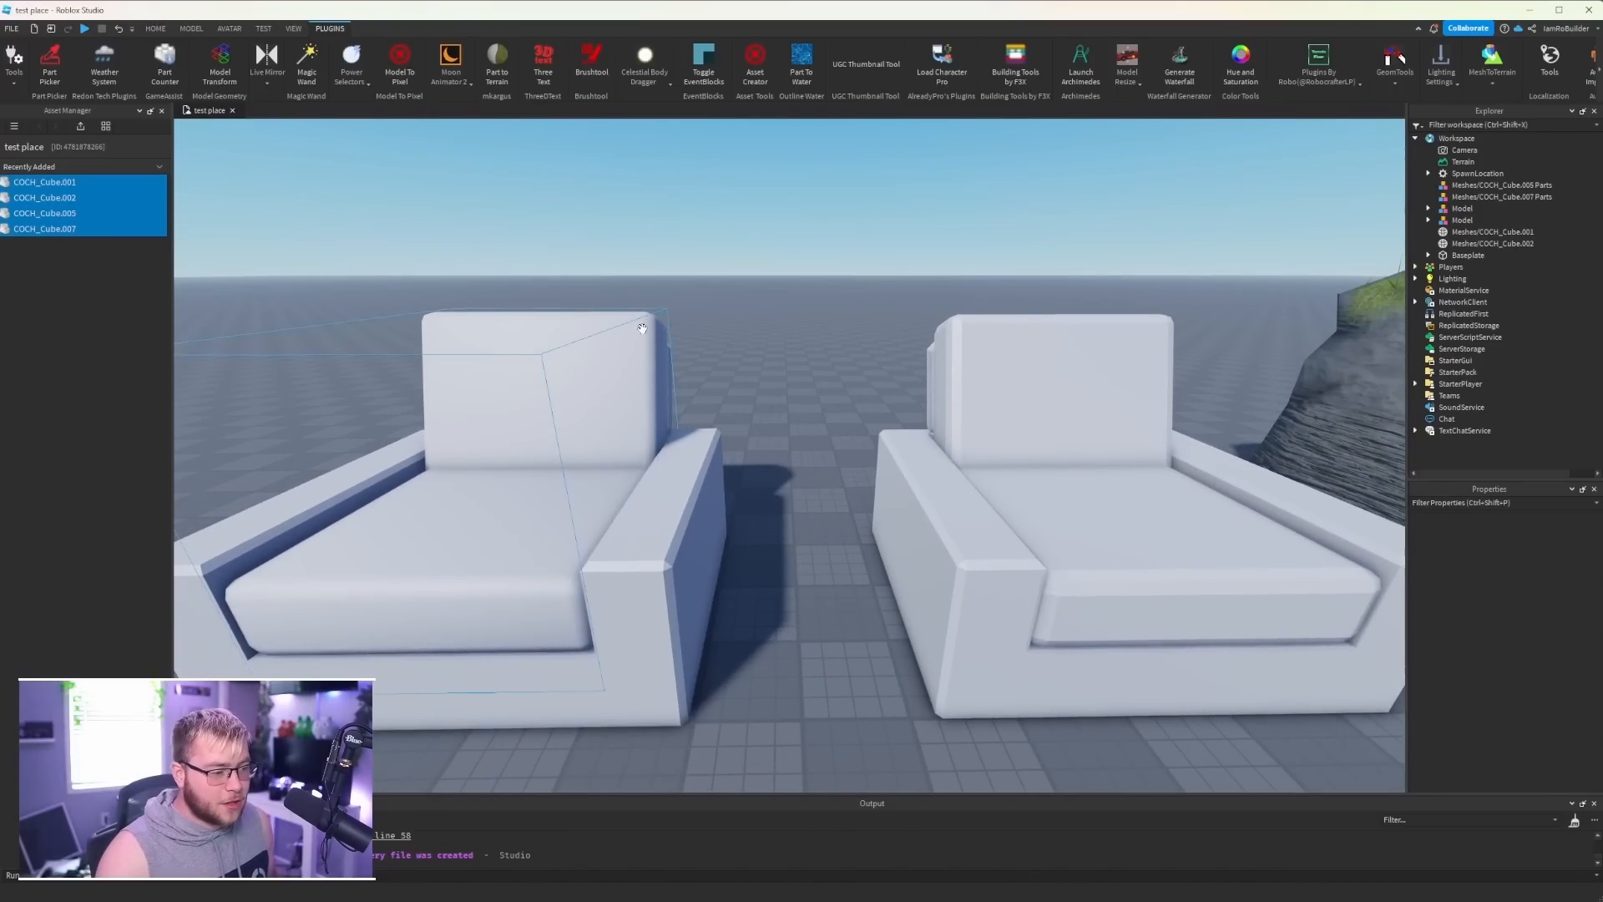
right_click_drag(789, 413, 789, 413)
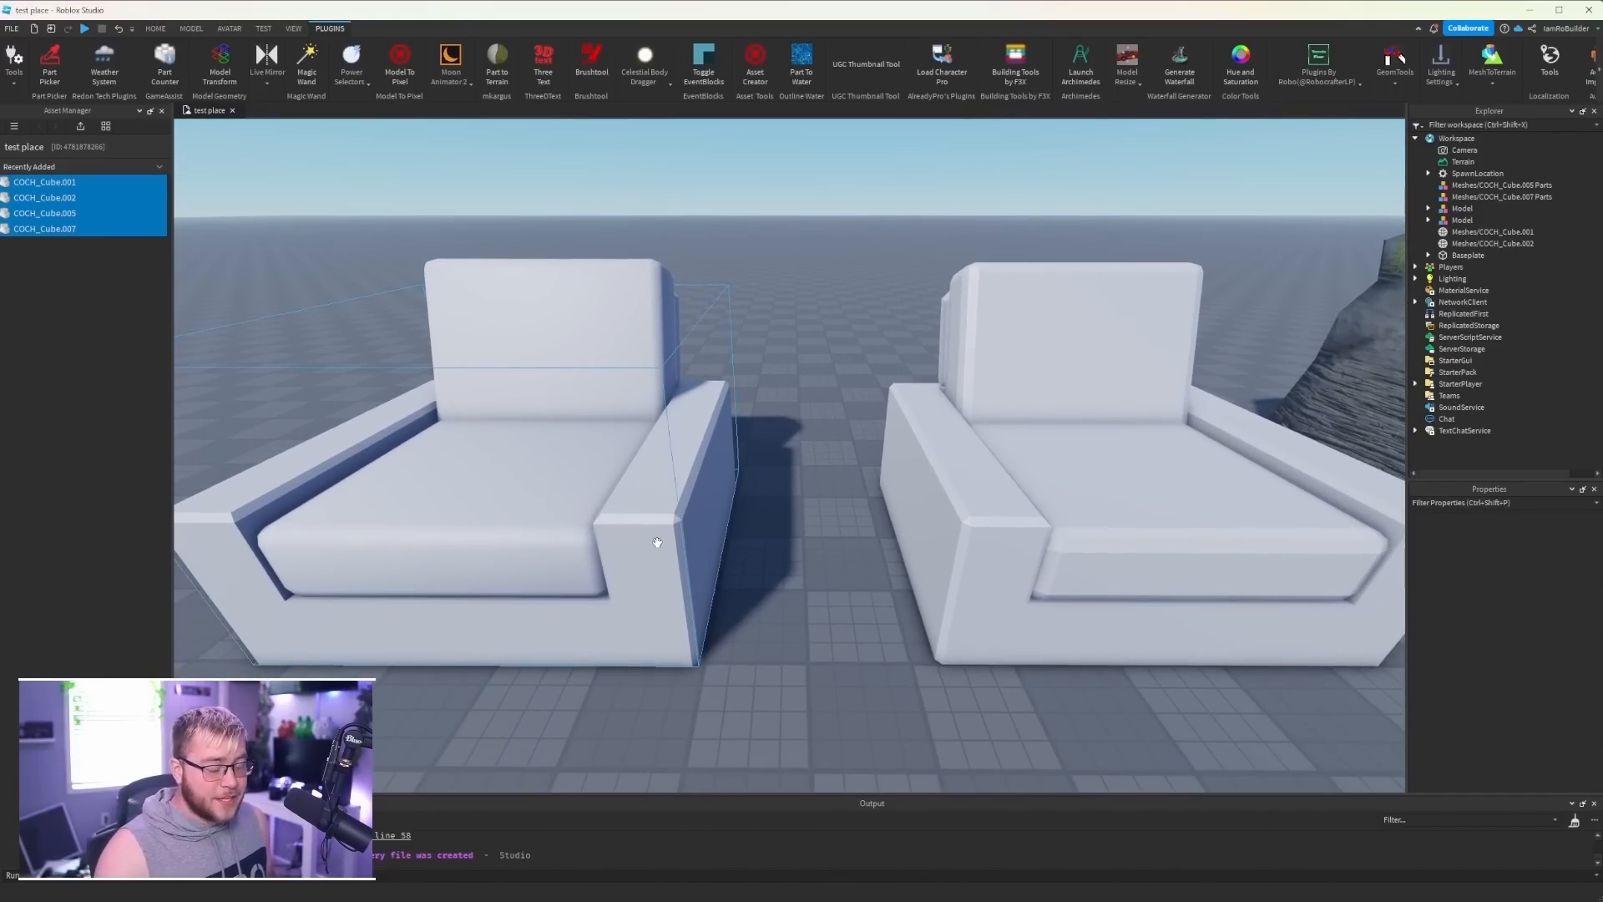
key("d")
right_click_drag(715, 546, 716, 546)
key("w")
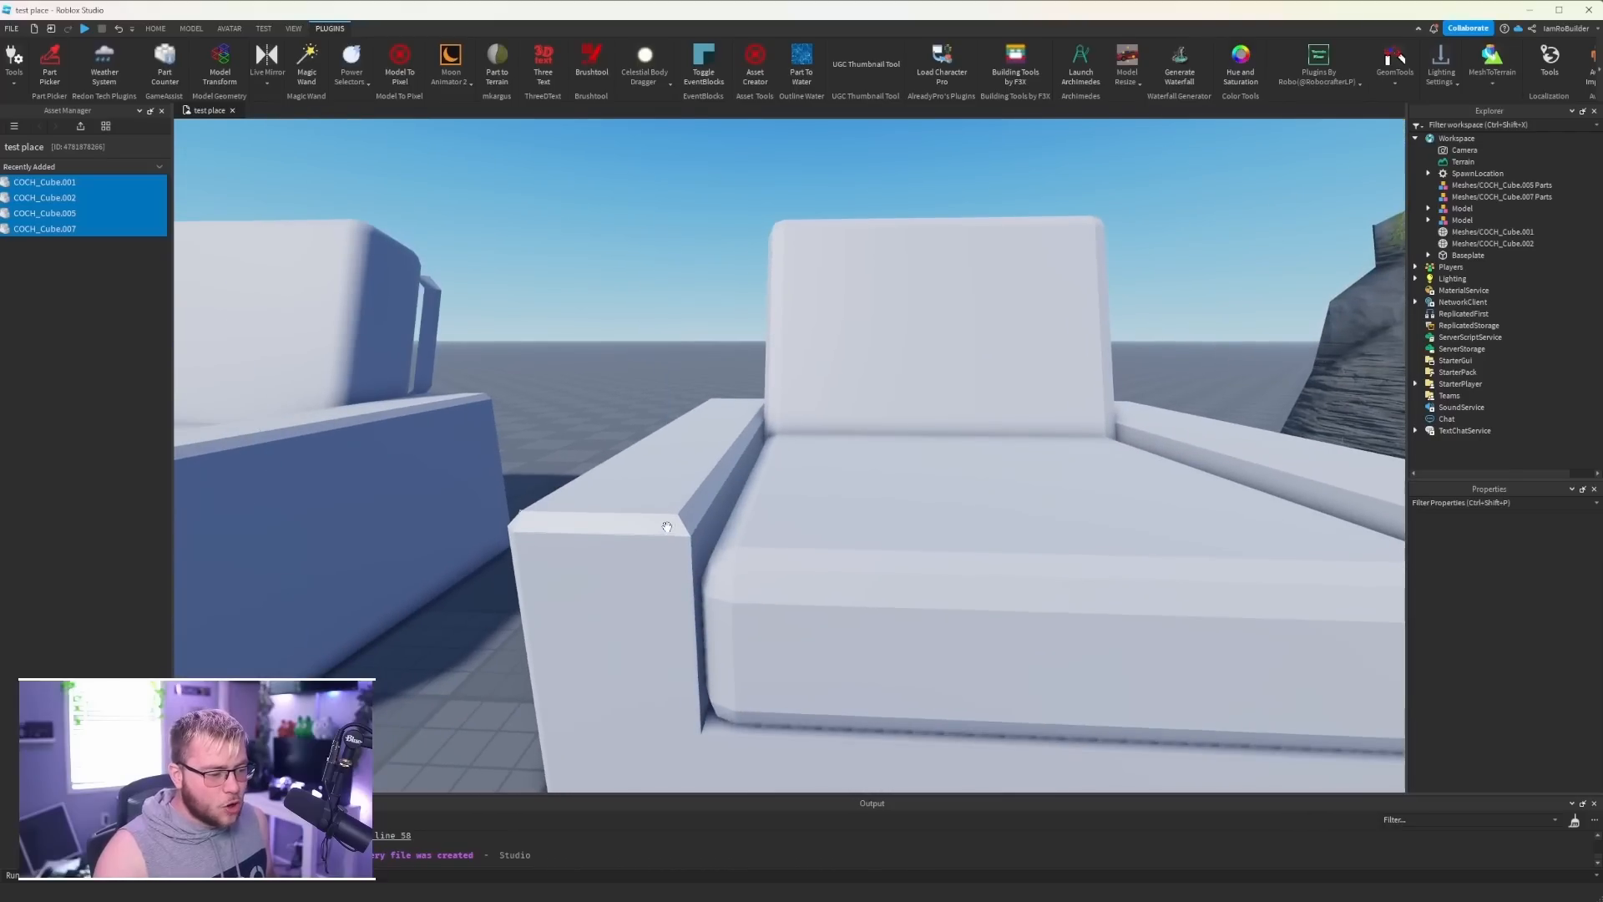
left_click(669, 525, "alt")
left_click(691, 518, "alt")
left_click(699, 508, "alt")
left_click(838, 547, "alt")
left_click(824, 574, "alt")
left_click(787, 557, "alt")
left_click(609, 339)
- Look over the armchairs, sofa, rock and tile together from farther back in the scene
right_click_drag(830, 415, 830, 415)
key("s")
key("a")
key("d")
left_click(866, 426)
scroll(917, 420, "down", 6)
key("d")
scroll(866, 442, "up", 1)
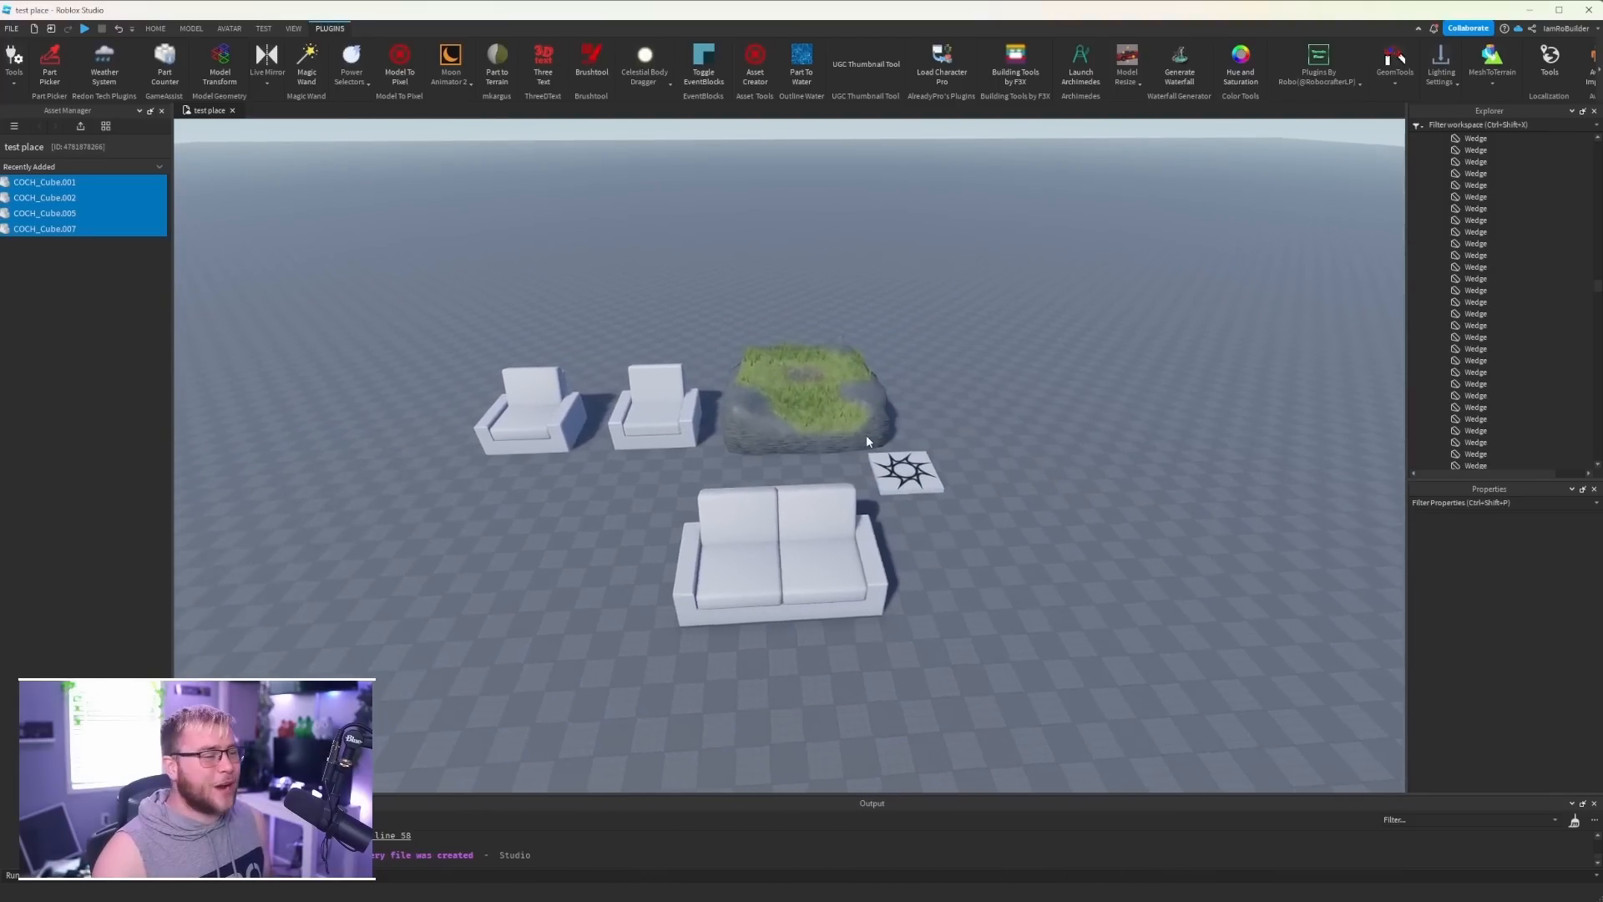
scroll(865, 434, "up", 5)
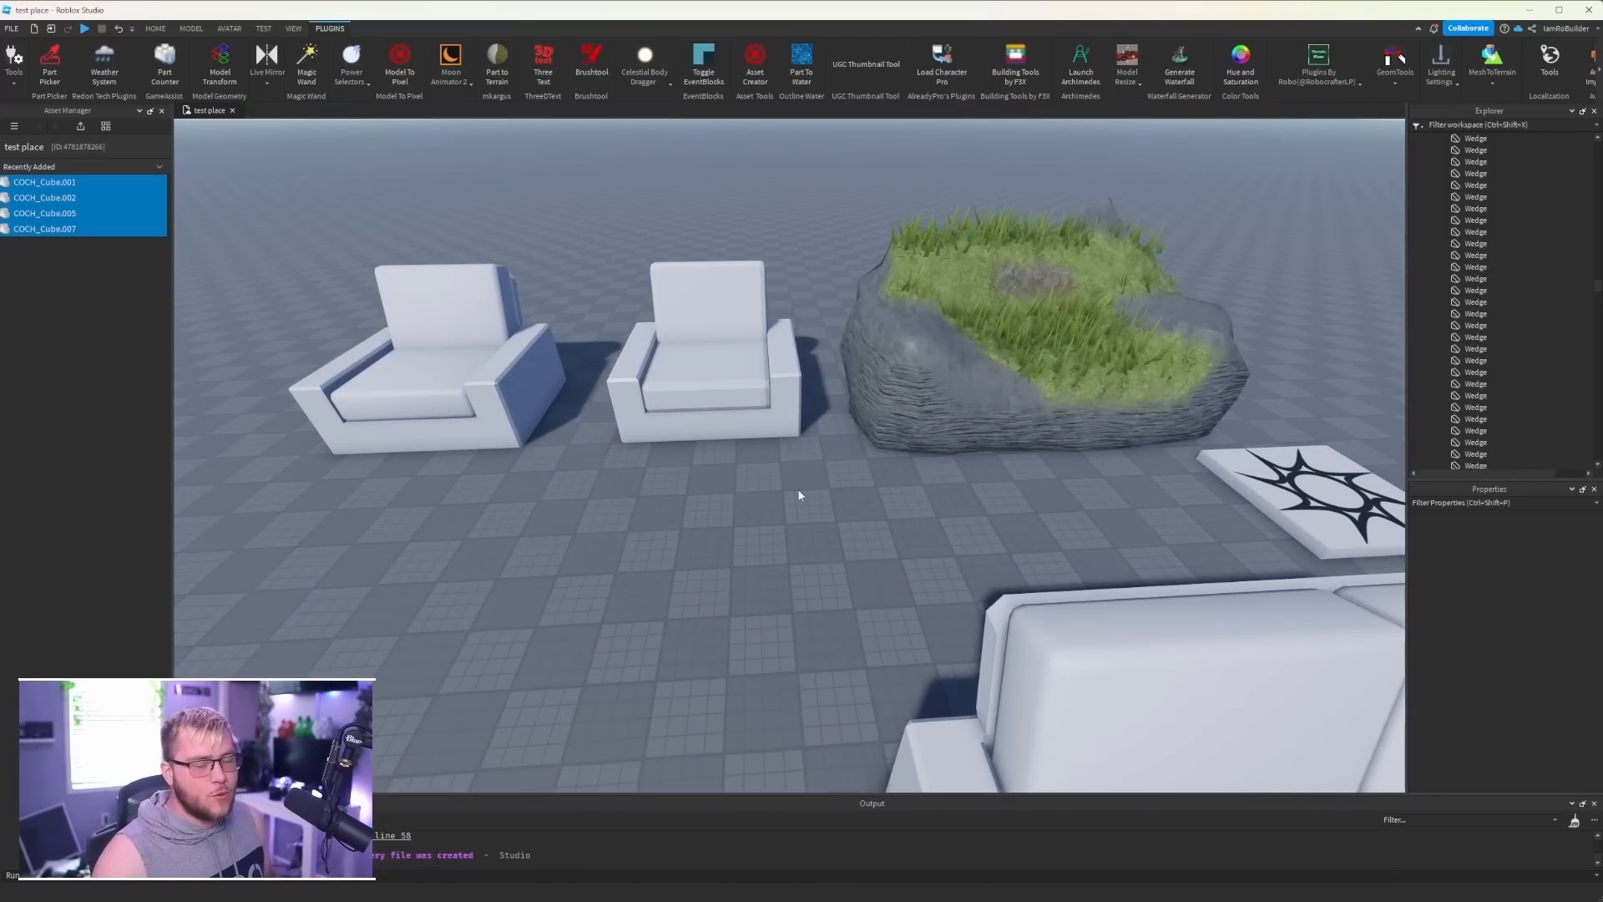
key("s")
right_click_drag(823, 468, 823, 468)
key("d")
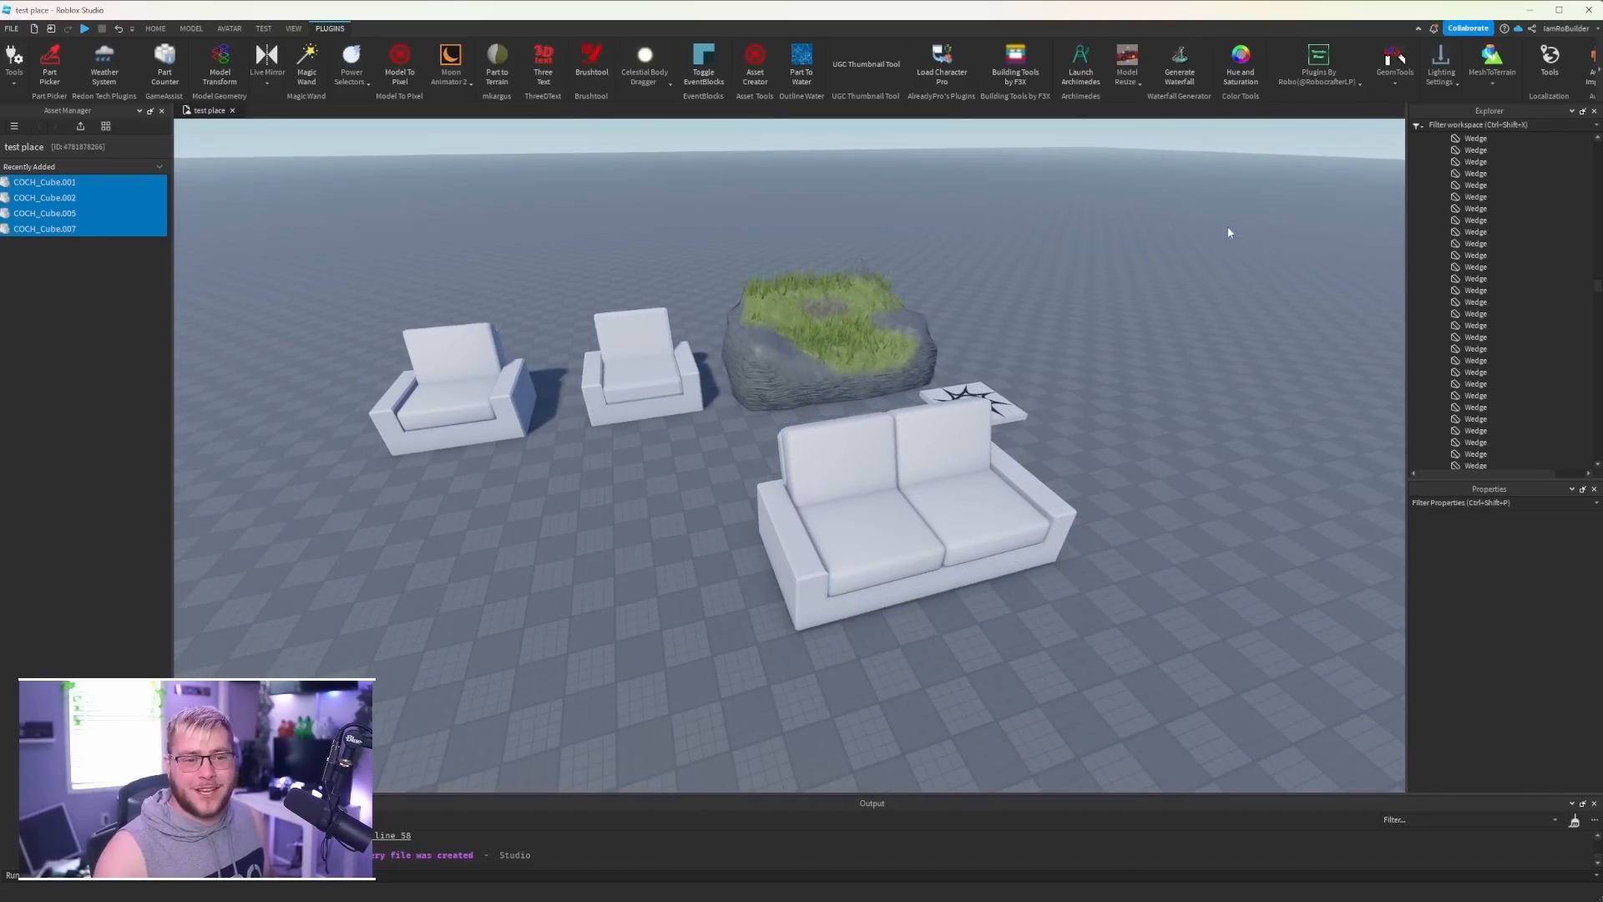
- View the MeshToTerrain plugin's terrain and wedge conversion options and look over the scene's models
left_click(1493, 83)
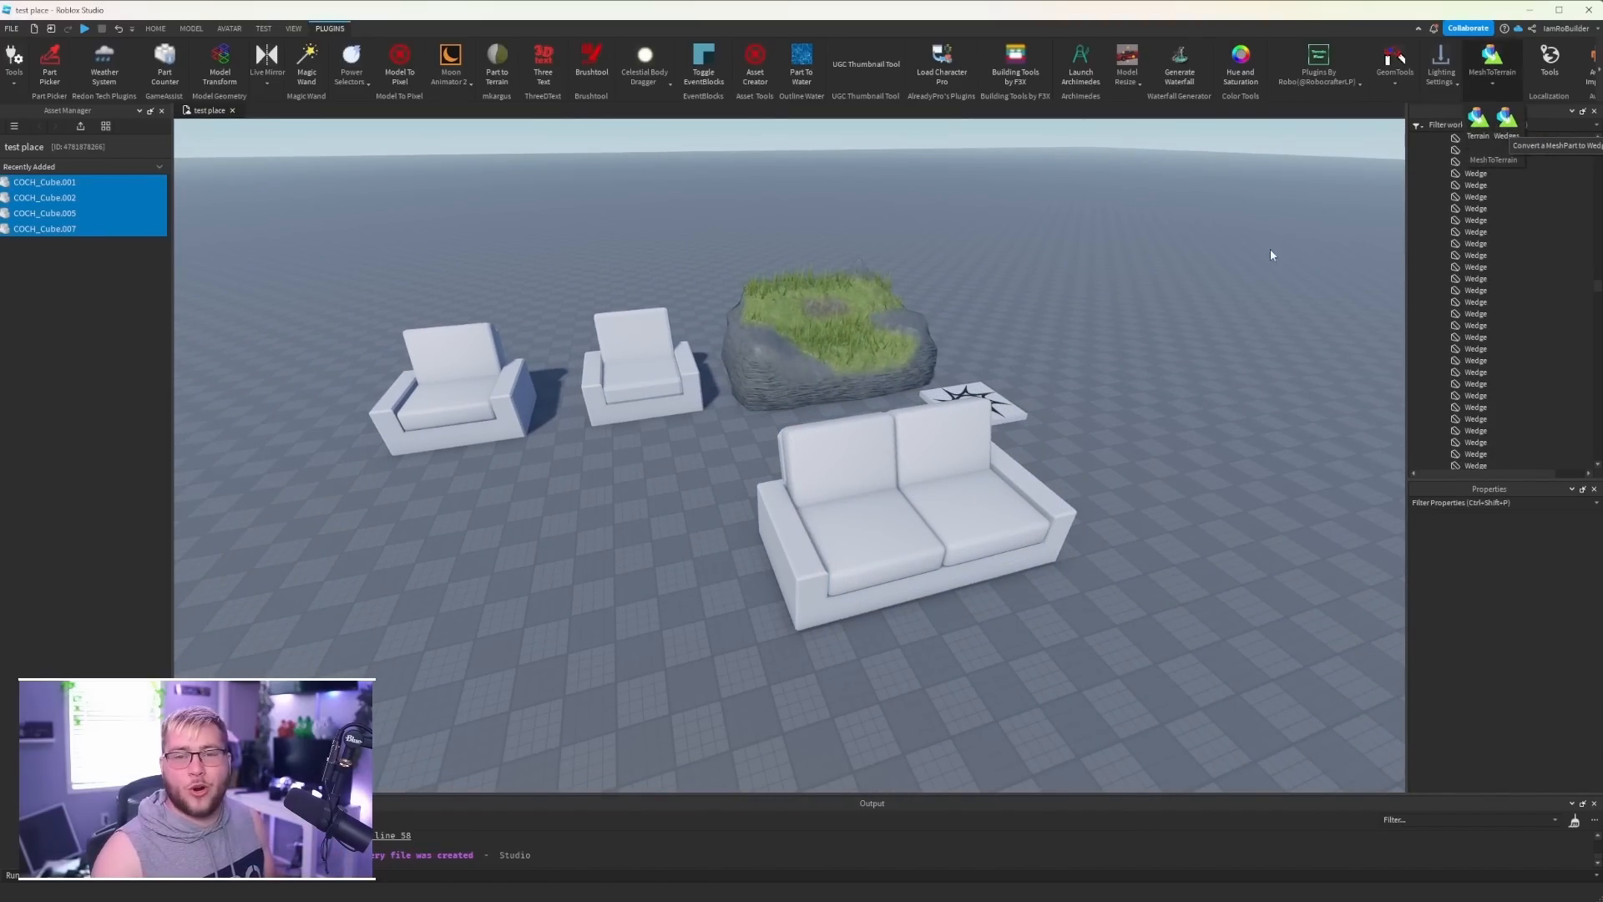
right_click_drag(1007, 346, 1004, 346)
key("w")
key("d")
key("s")
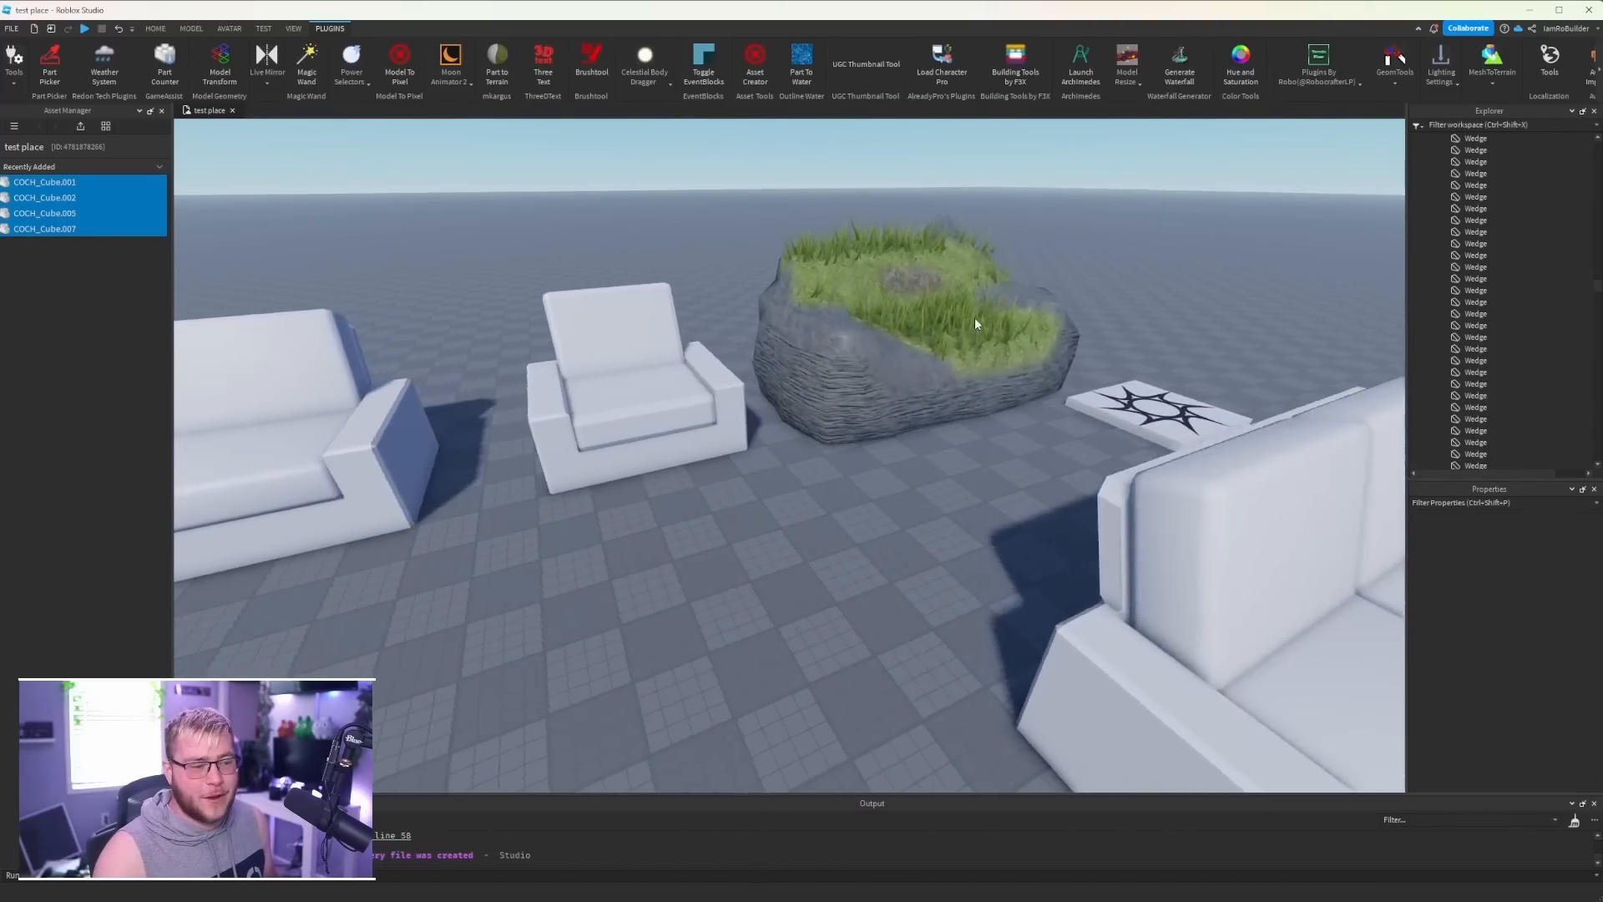
key("a")
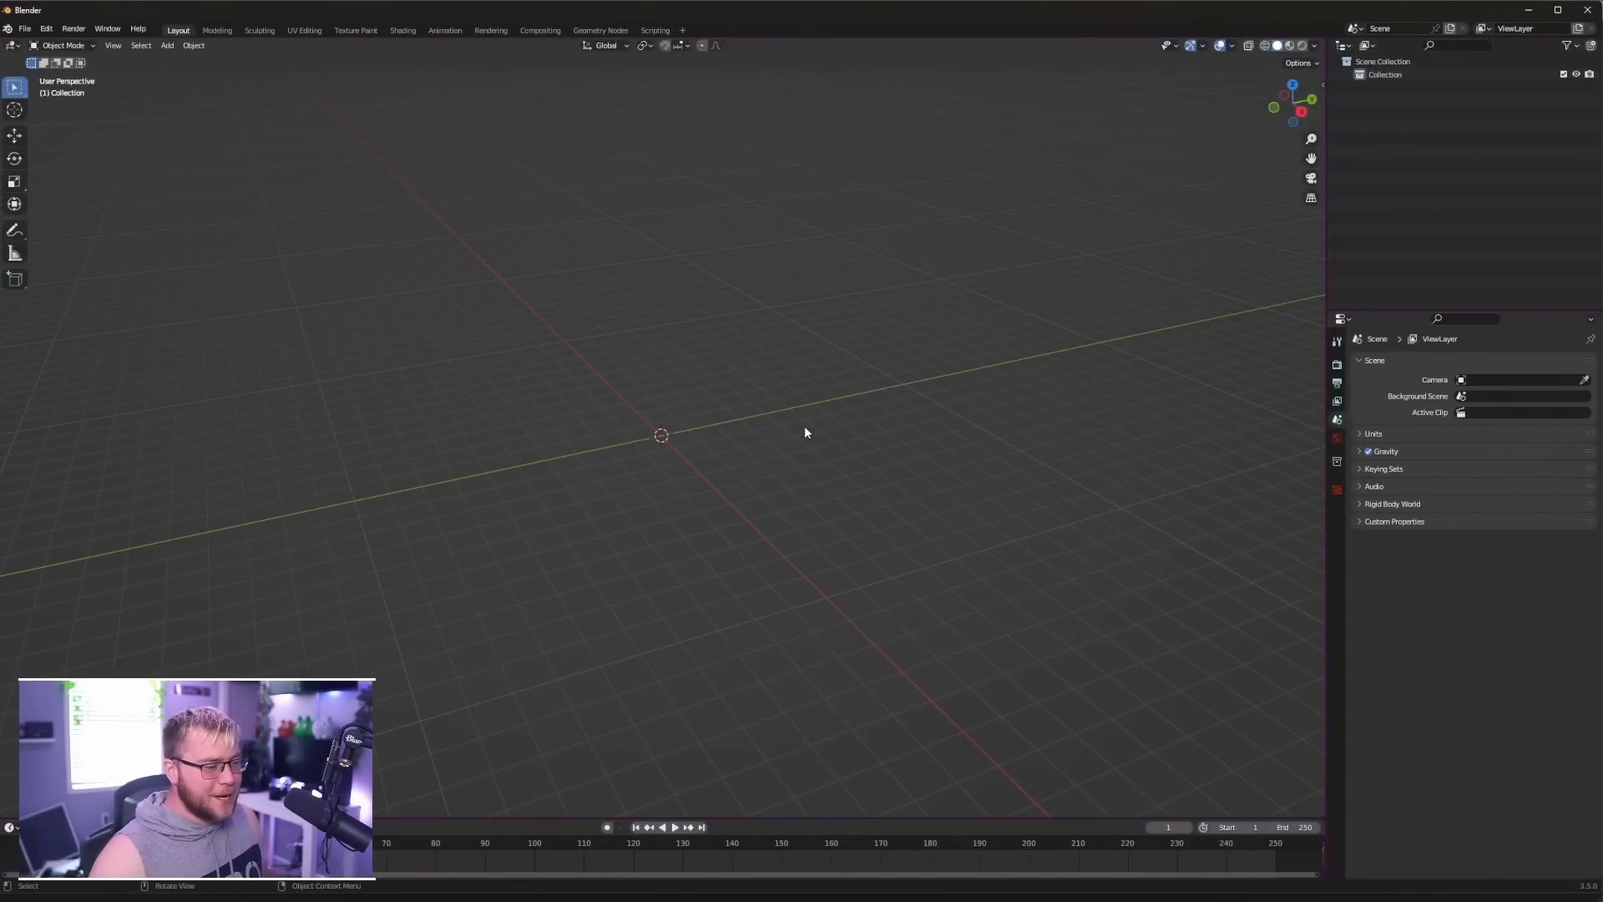
- Switch to Blender, add a monkey mesh at the origin and move it along X to about -3.64 m
key("shift+a")
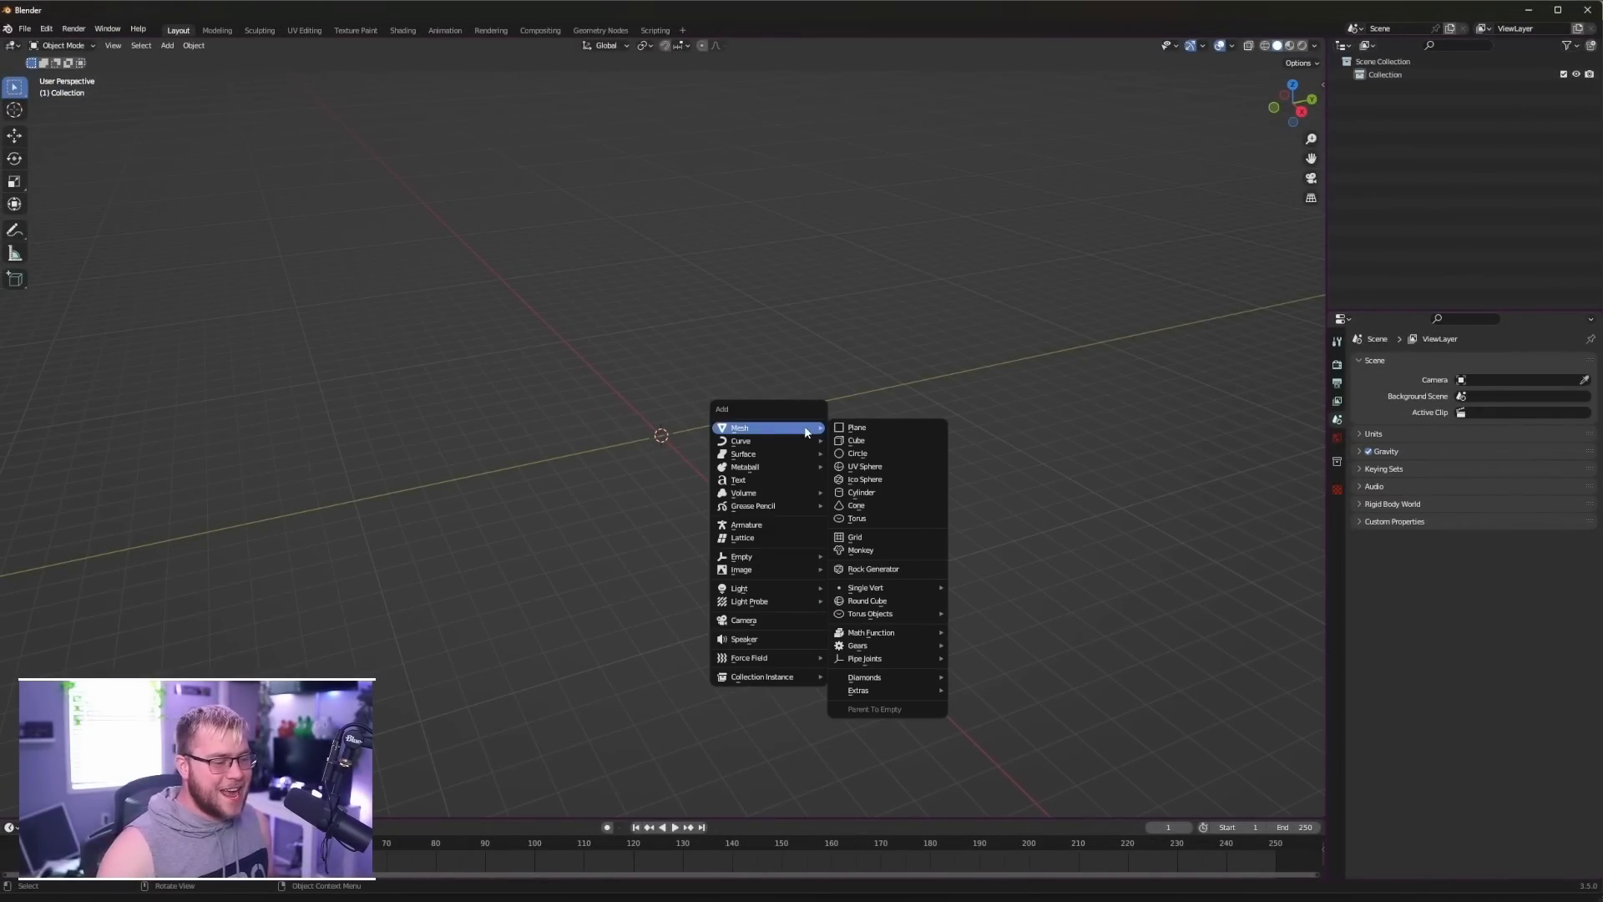
left_click(861, 550)
middle_click_drag(743, 417, 645, 447)
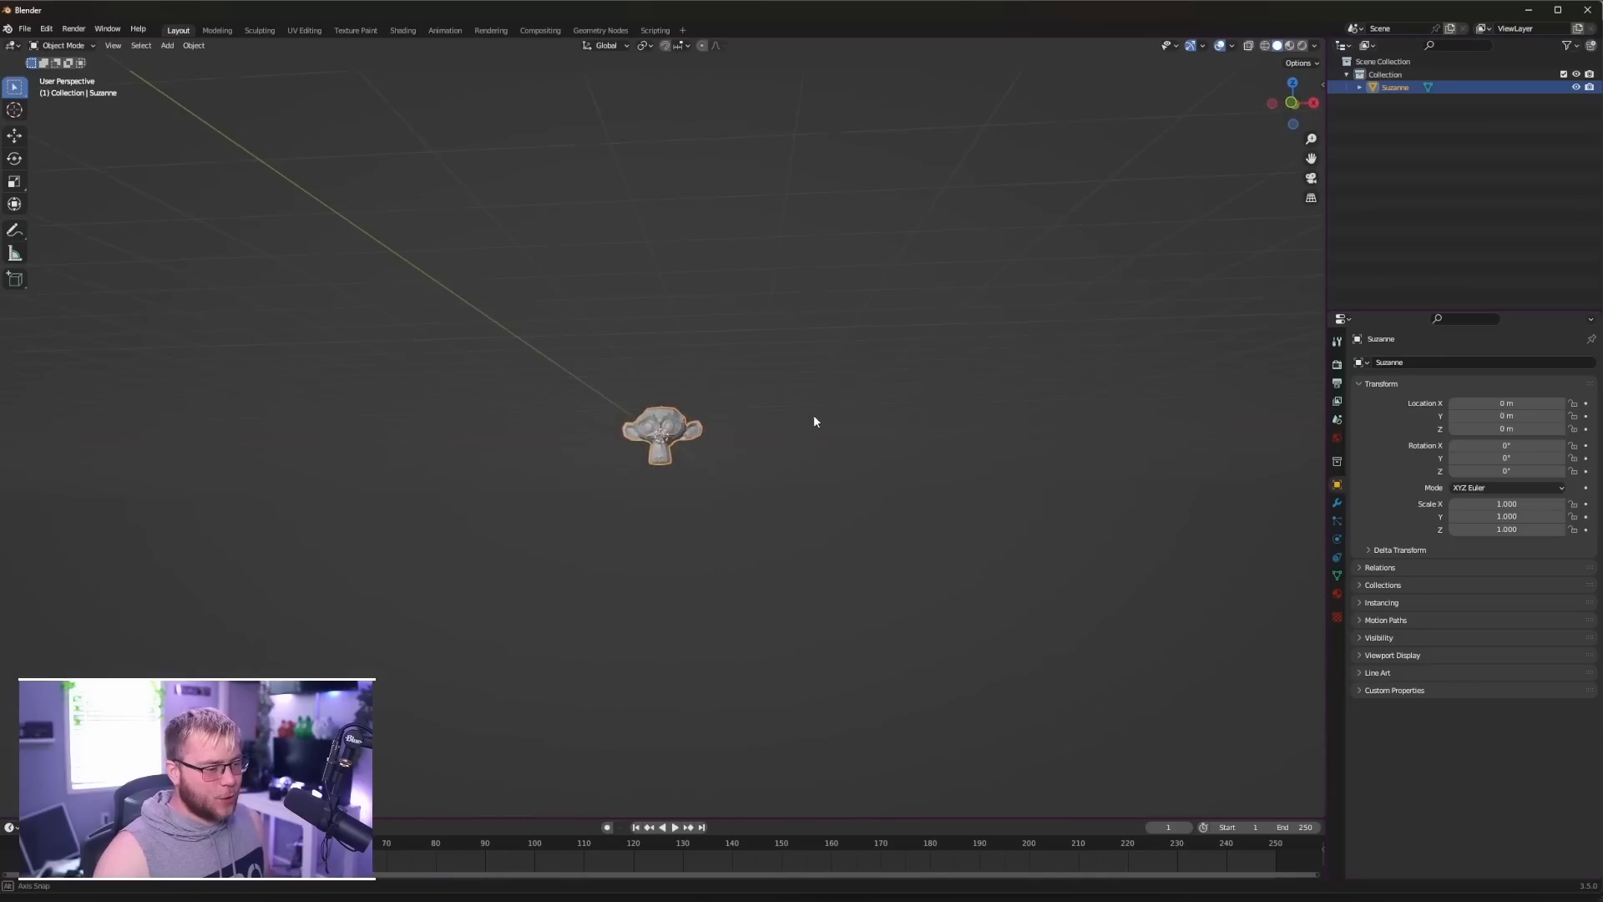
scroll(814, 421, "up", 8)
scroll(683, 423, "down", 3)
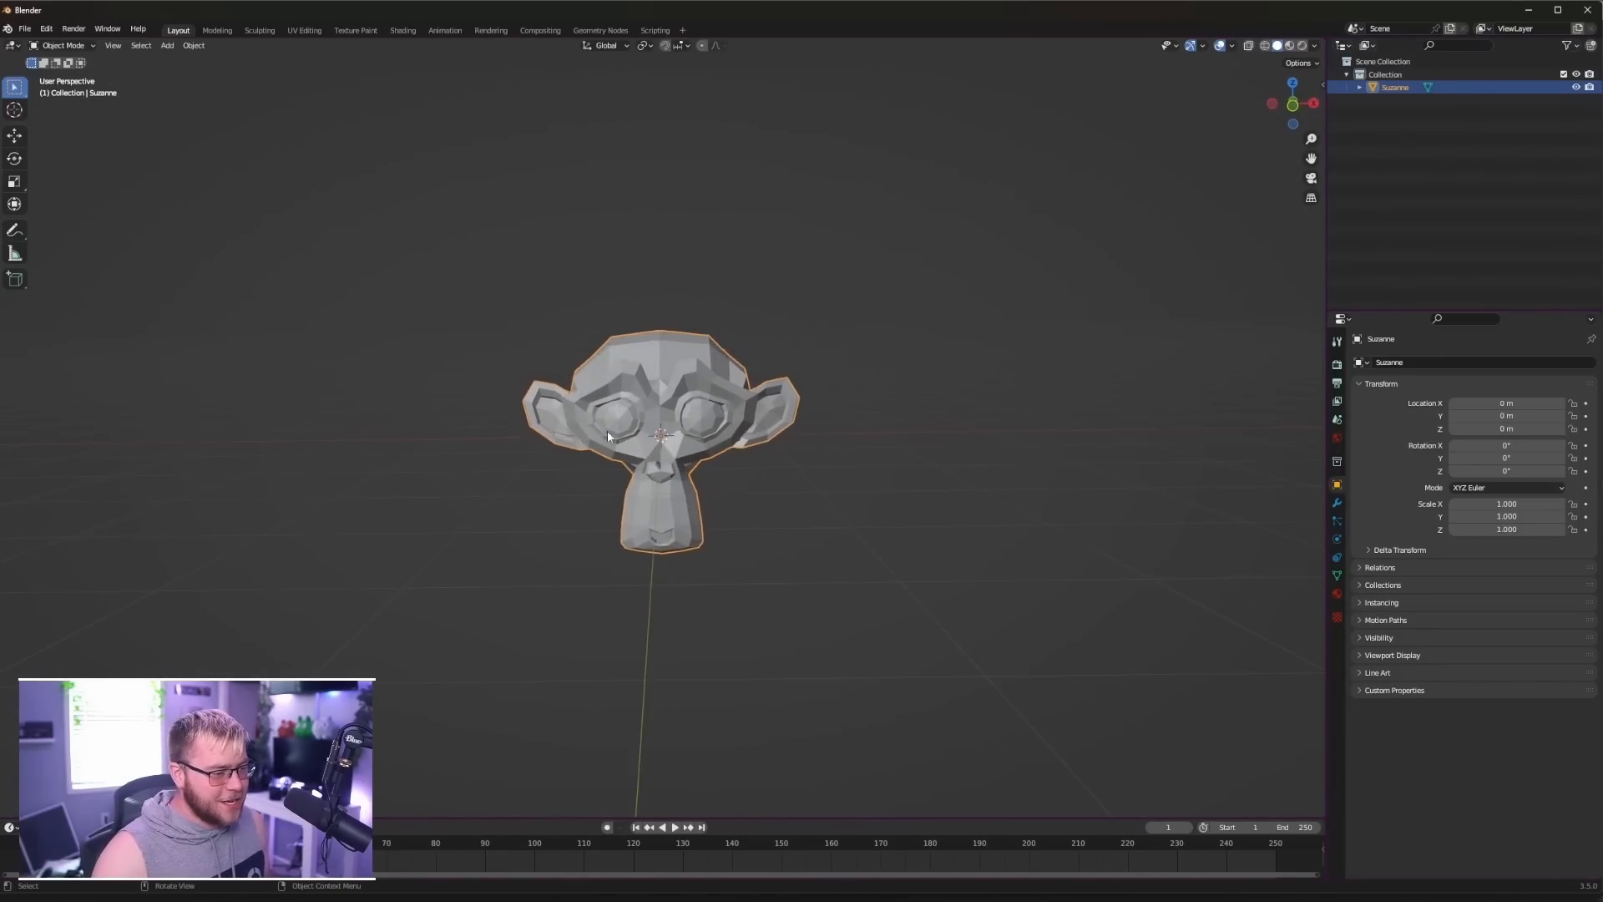
left_click(18, 137)
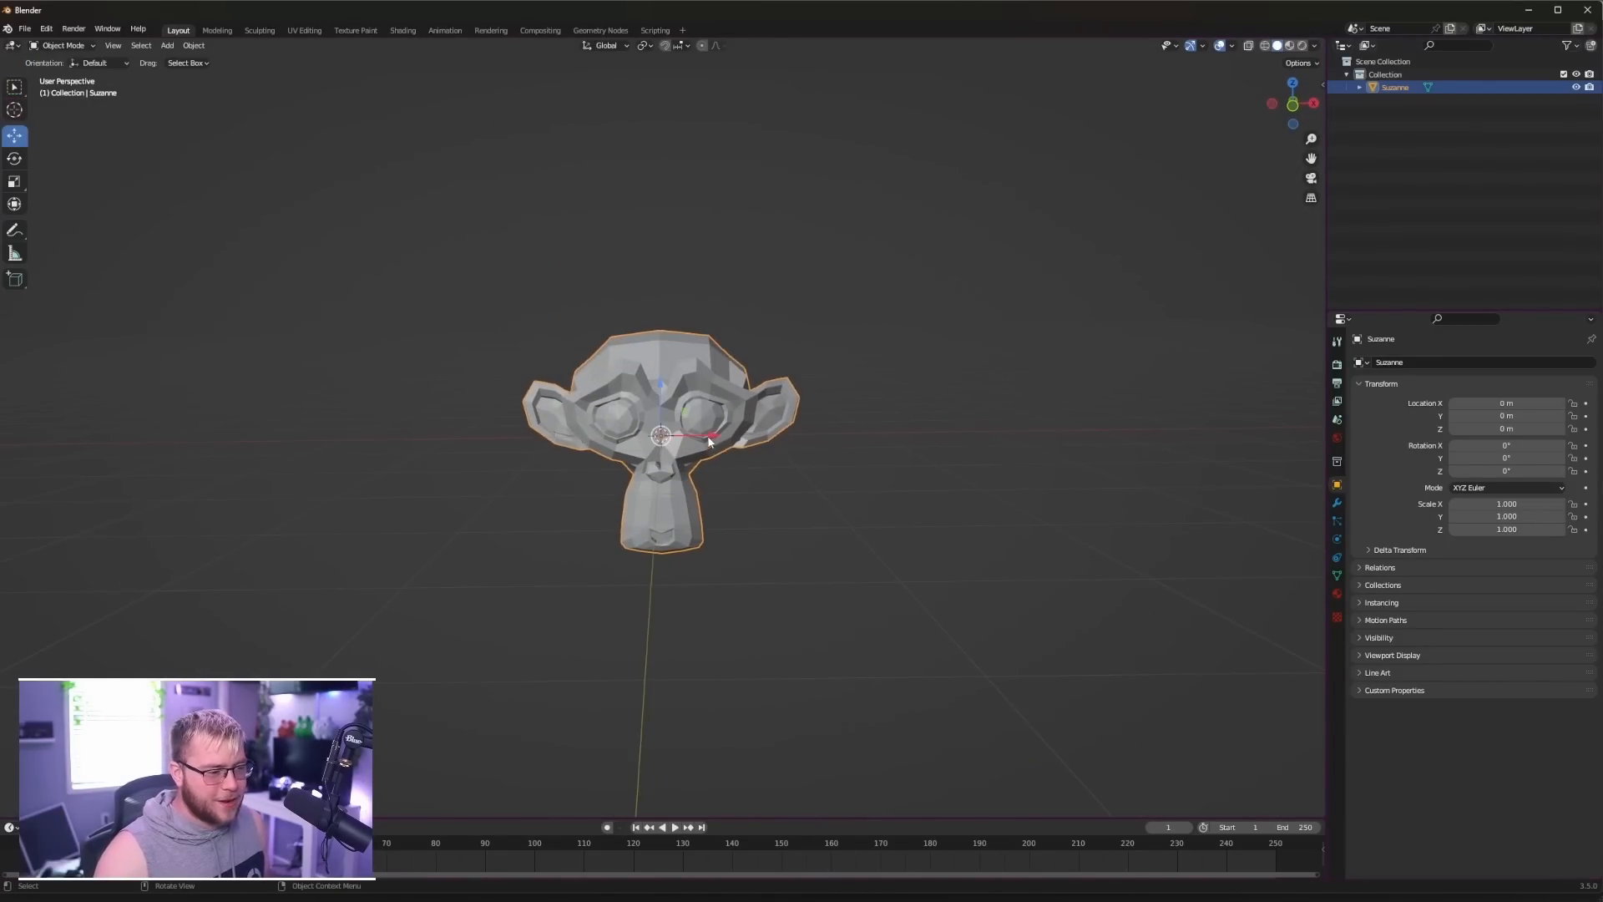
left_click_drag(709, 442, 318, 392)
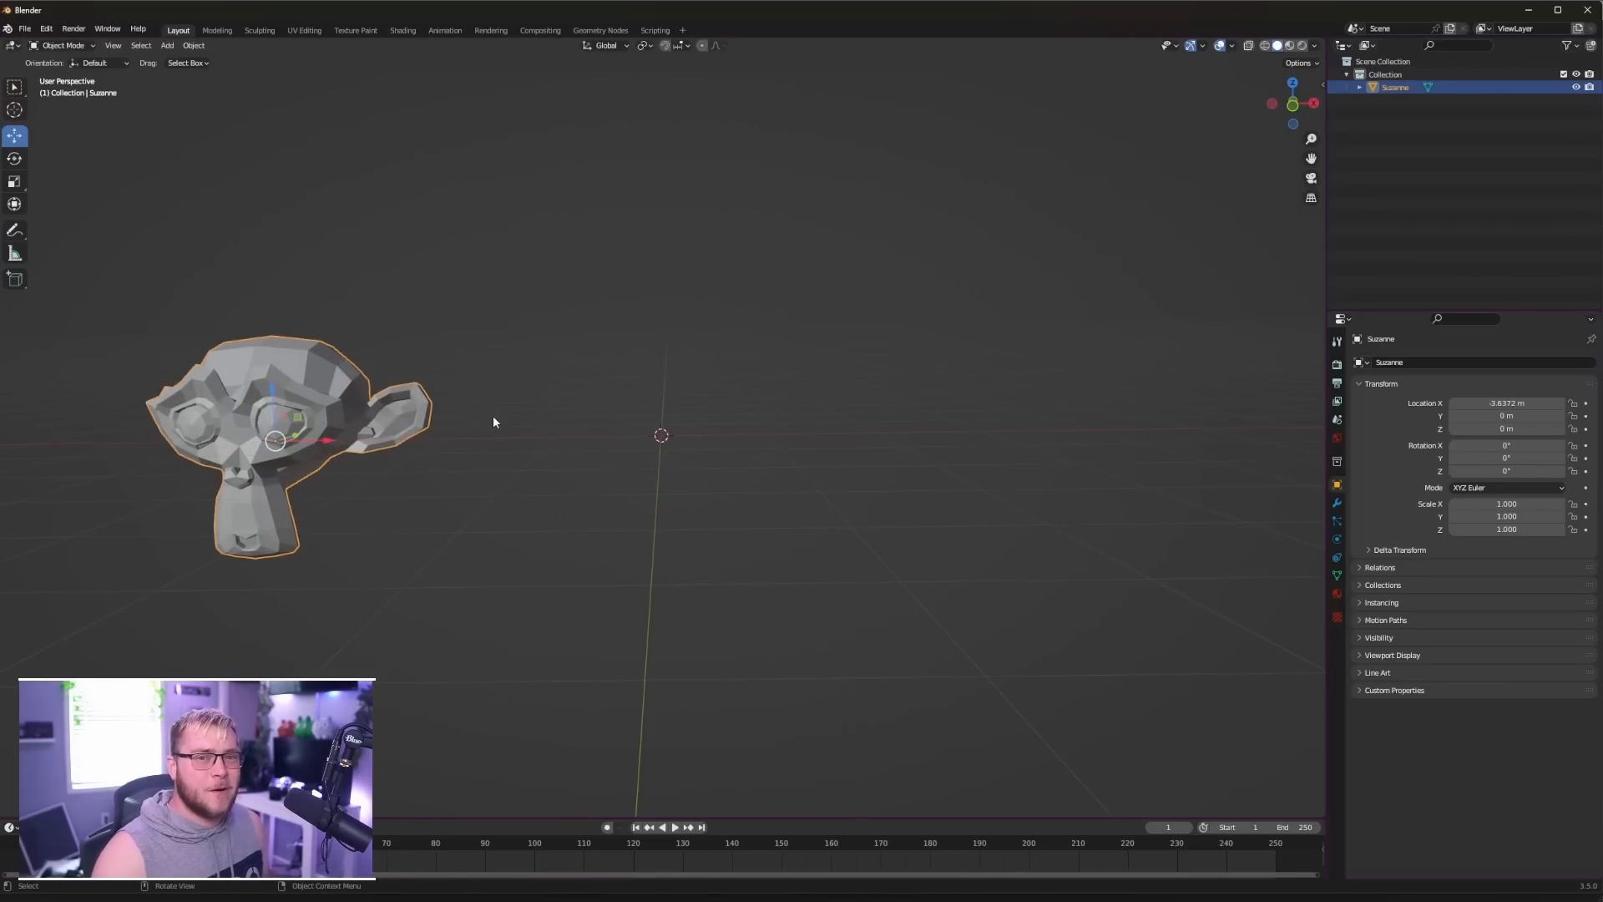
left_click(676, 465)
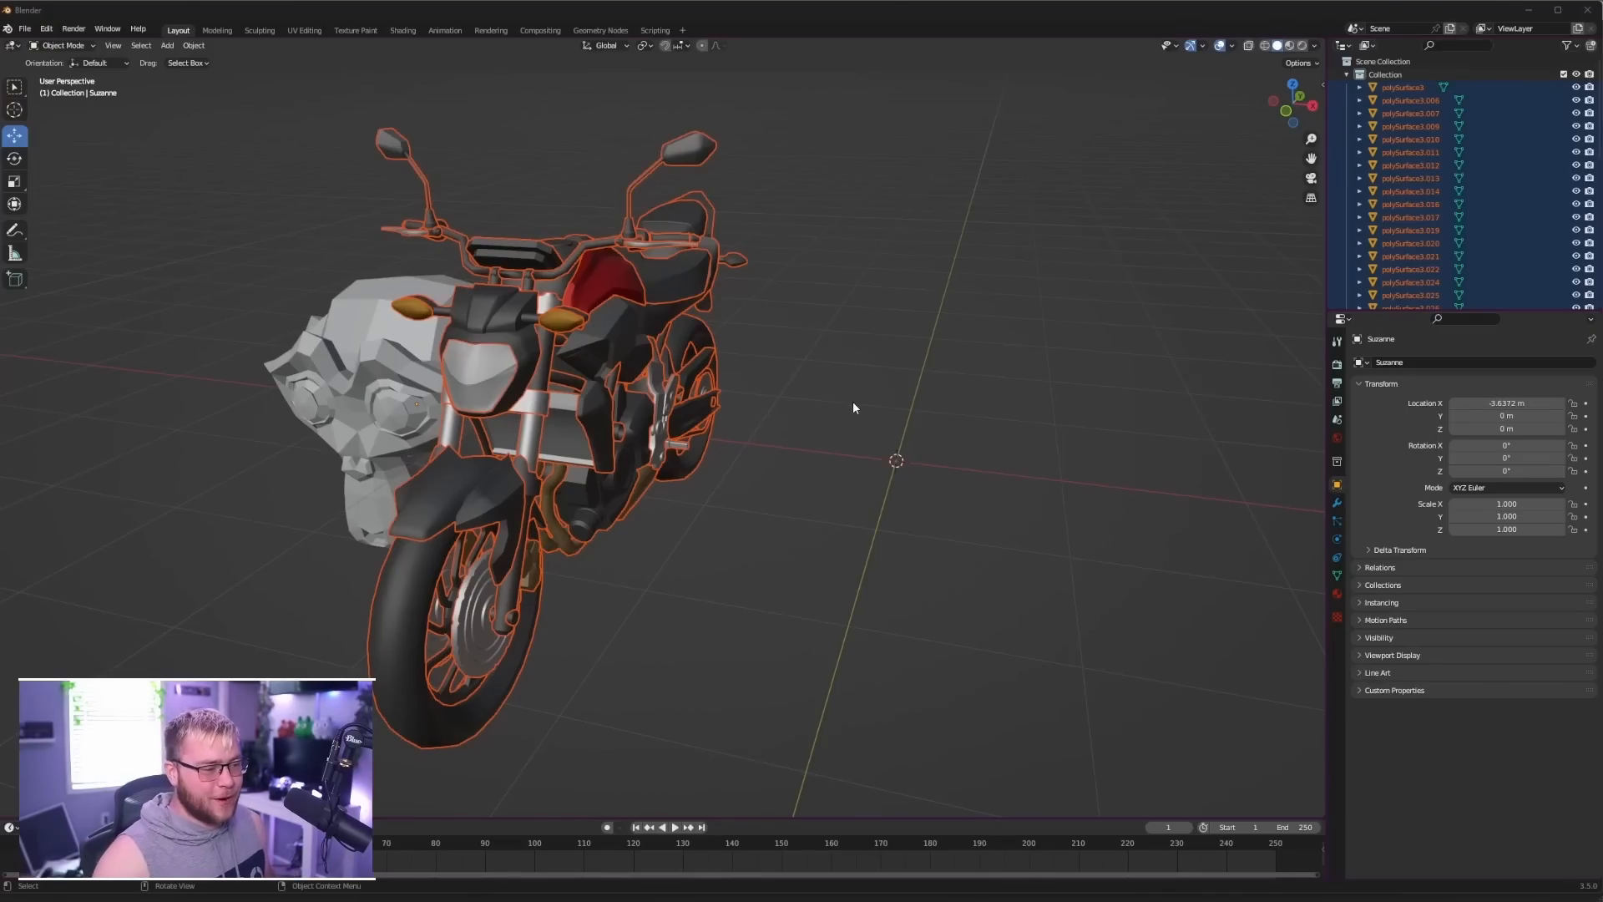
- Select all the motorcycle parts and join them into a single object
scroll(851, 407, "down", 8)
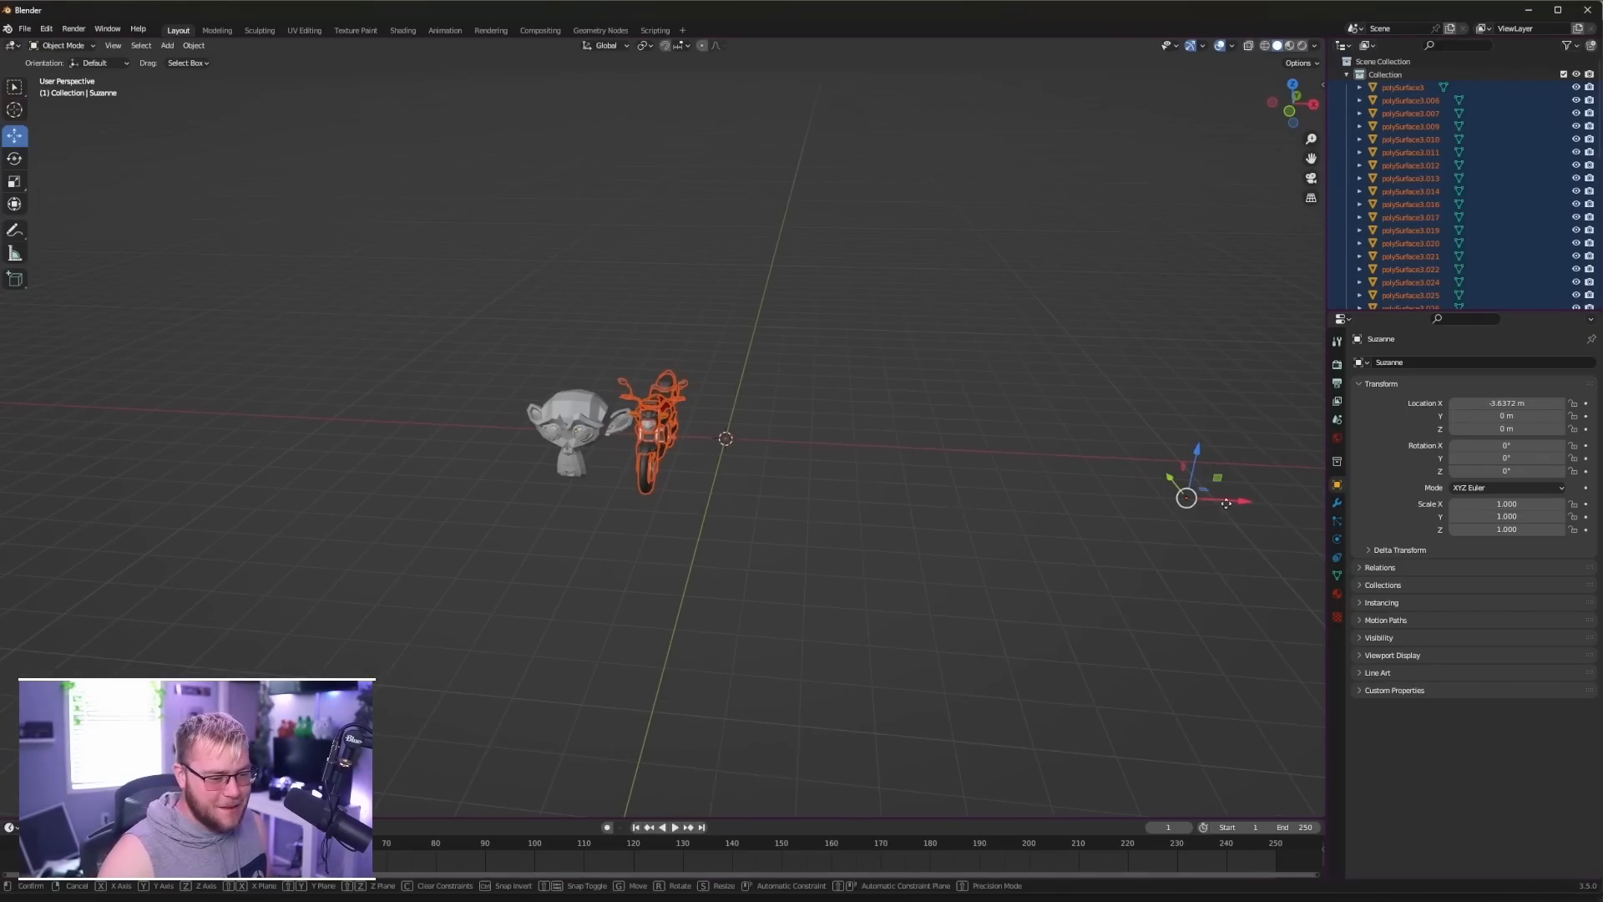
left_click_drag(1226, 504, 1274, 507)
left_click(947, 471)
scroll(934, 461, "up", 6)
middle_click_drag(947, 457, 560, 417)
left_click_drag(459, 196, 749, 576)
middle_click_drag(744, 595, 566, 423)
left_click(603, 443, "shift")
key("ctrl+j")
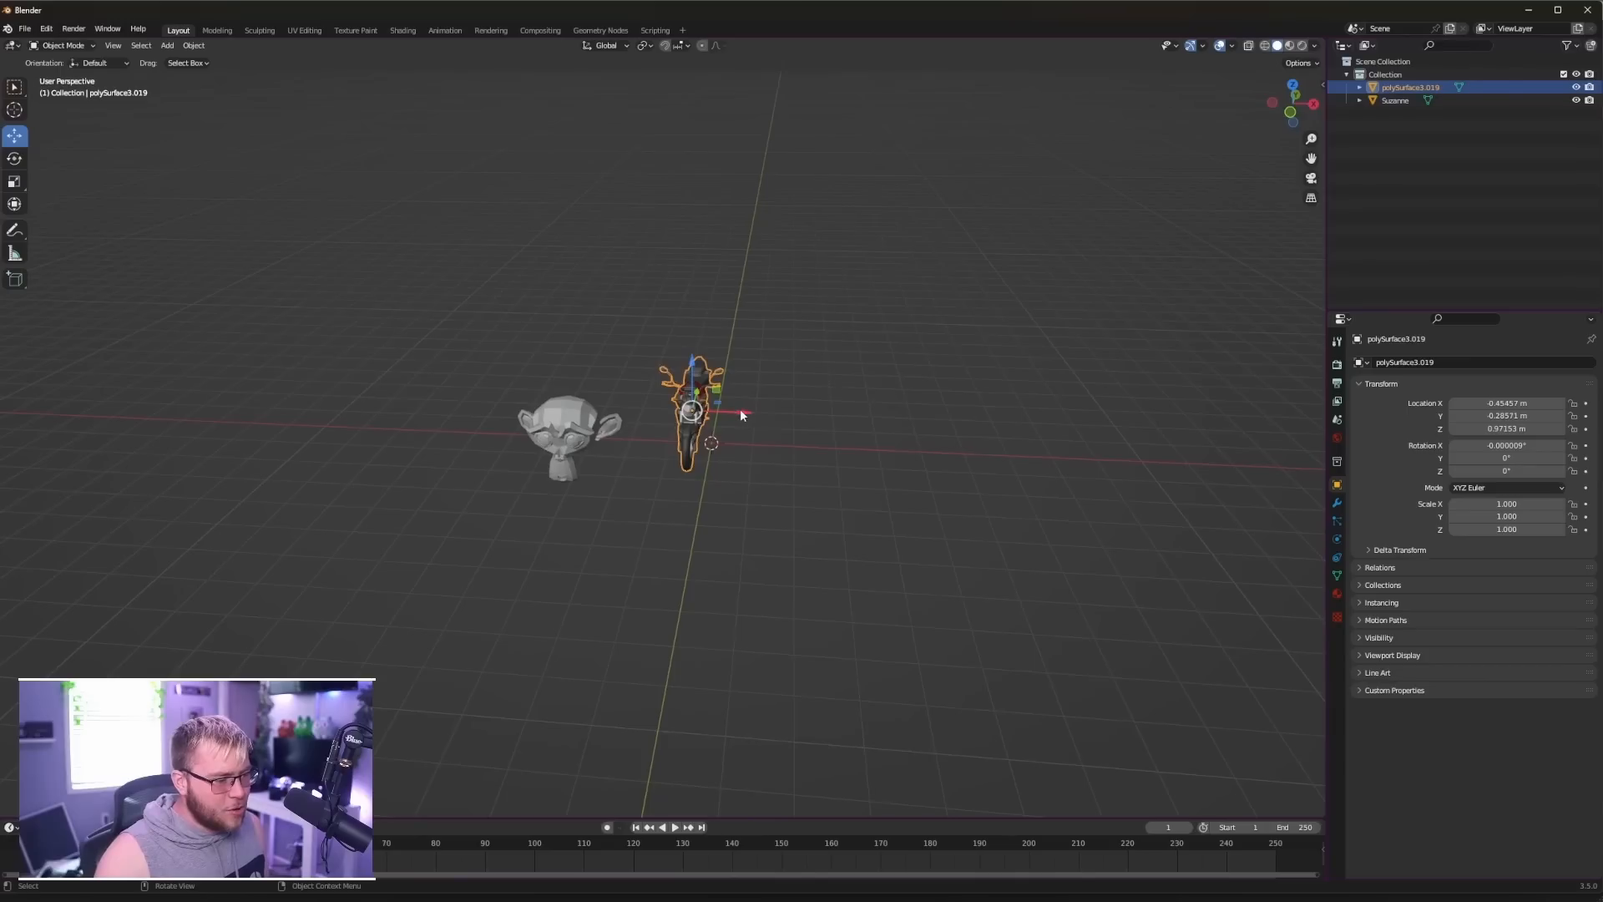
- Lower the motorcycle to about 0.48 m in Z and shift it with the monkey head about 7 m along negative X
left_click_drag(693, 383, 764, 466)
left_click(845, 474)
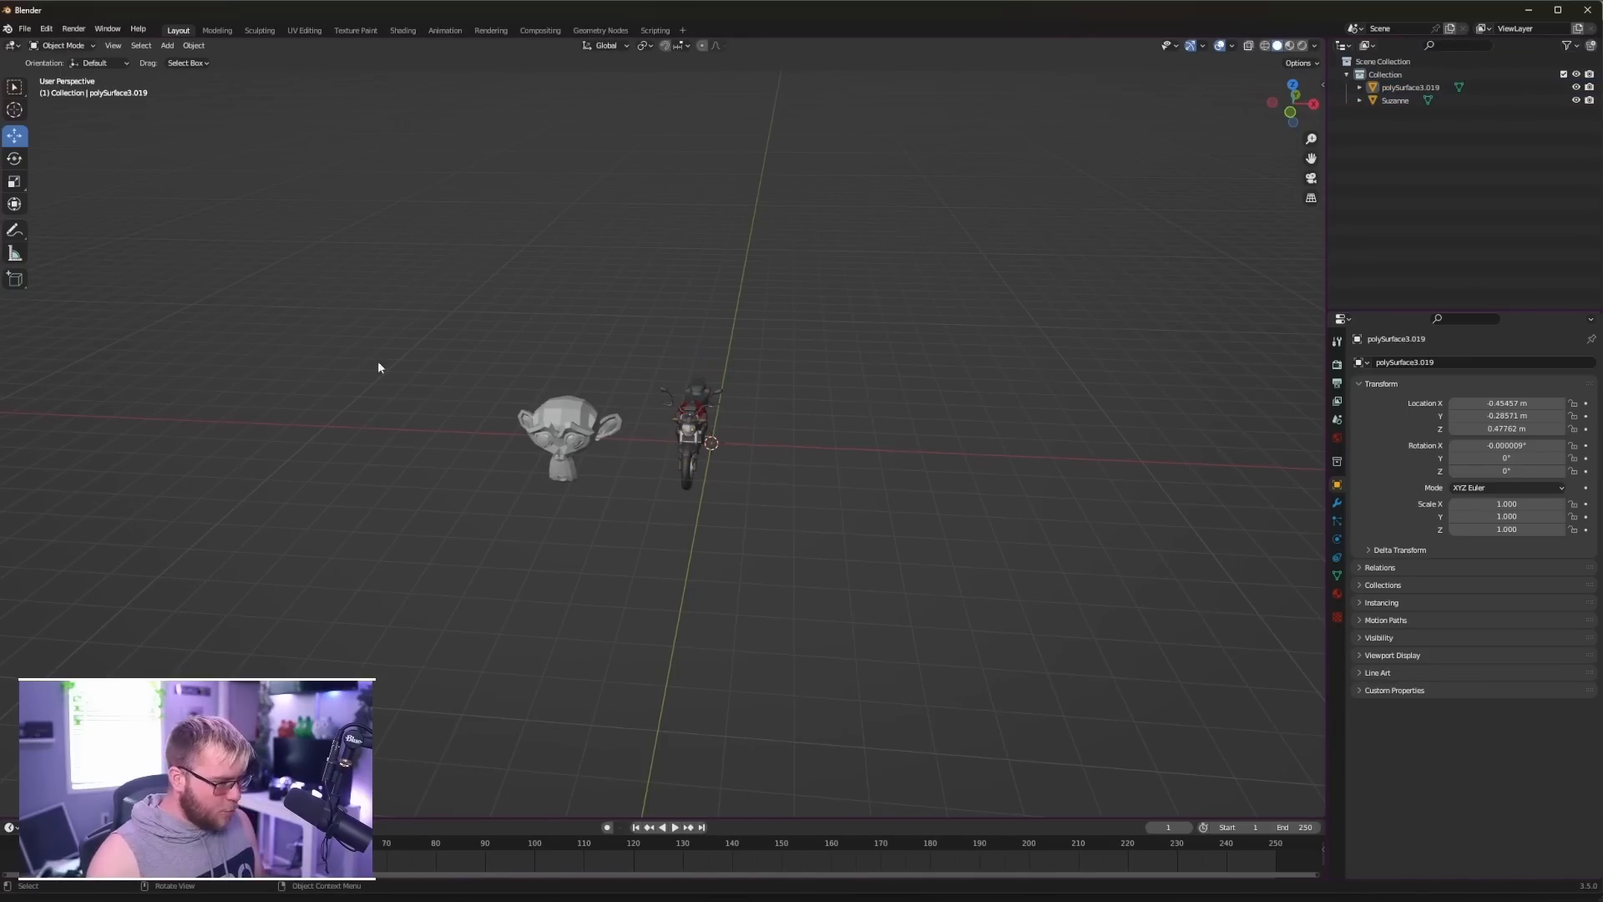
left_click_drag(393, 374, 749, 485)
left_click_drag(682, 440, 405, 426)
left_click(712, 455)
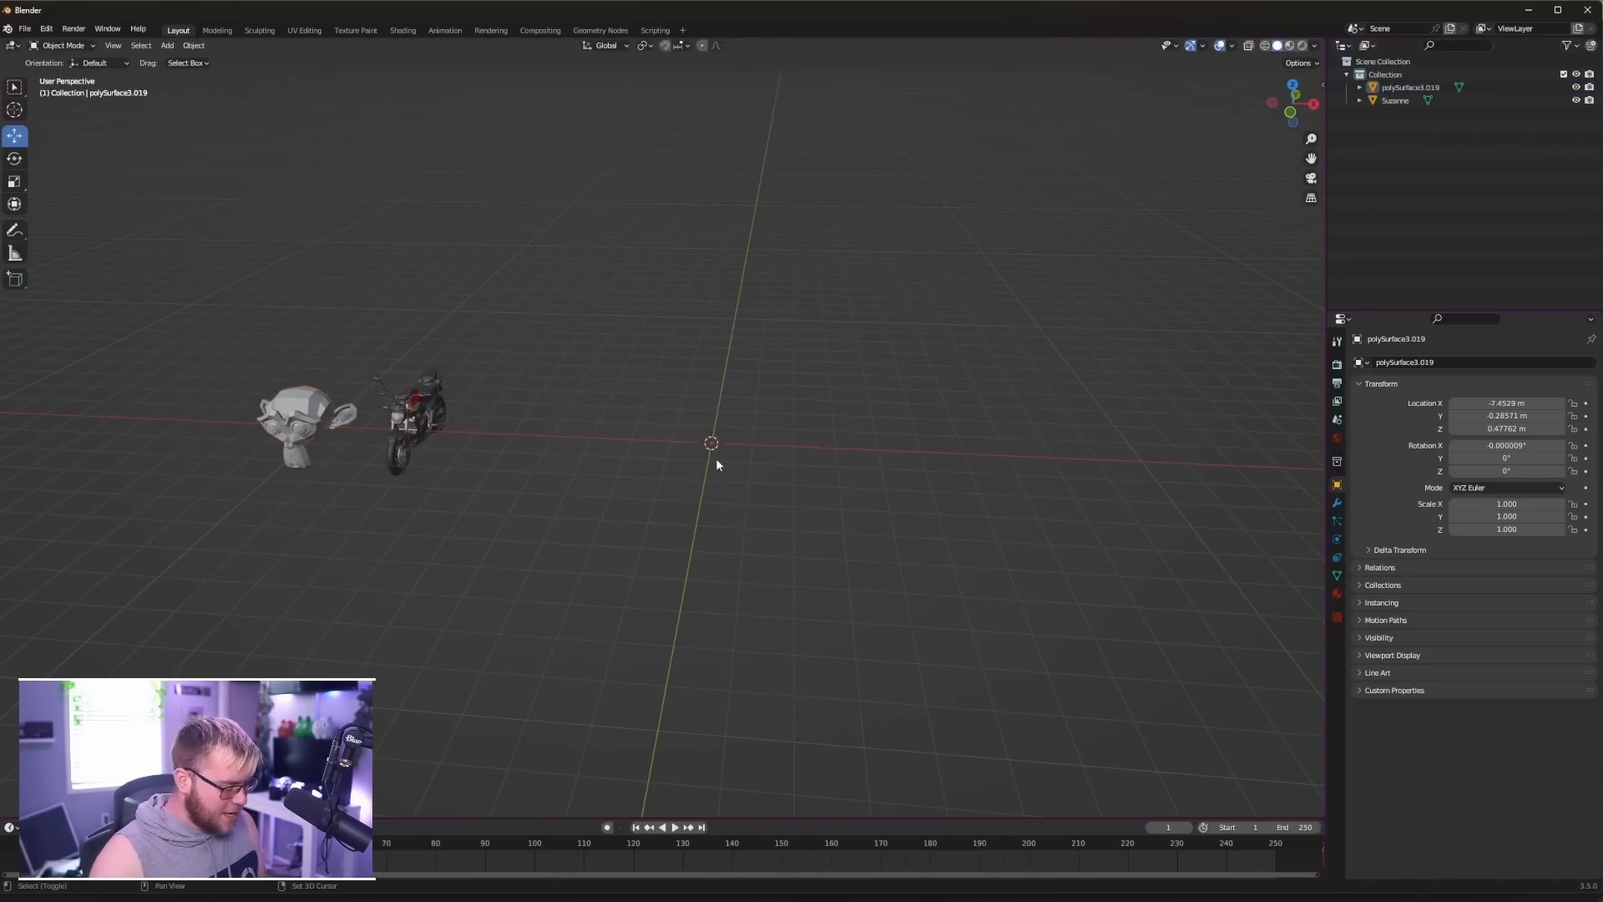
- Add a plane mesh at the world origin
key("shift+a")
left_click(768, 460)
scroll(822, 458, "up", 5)
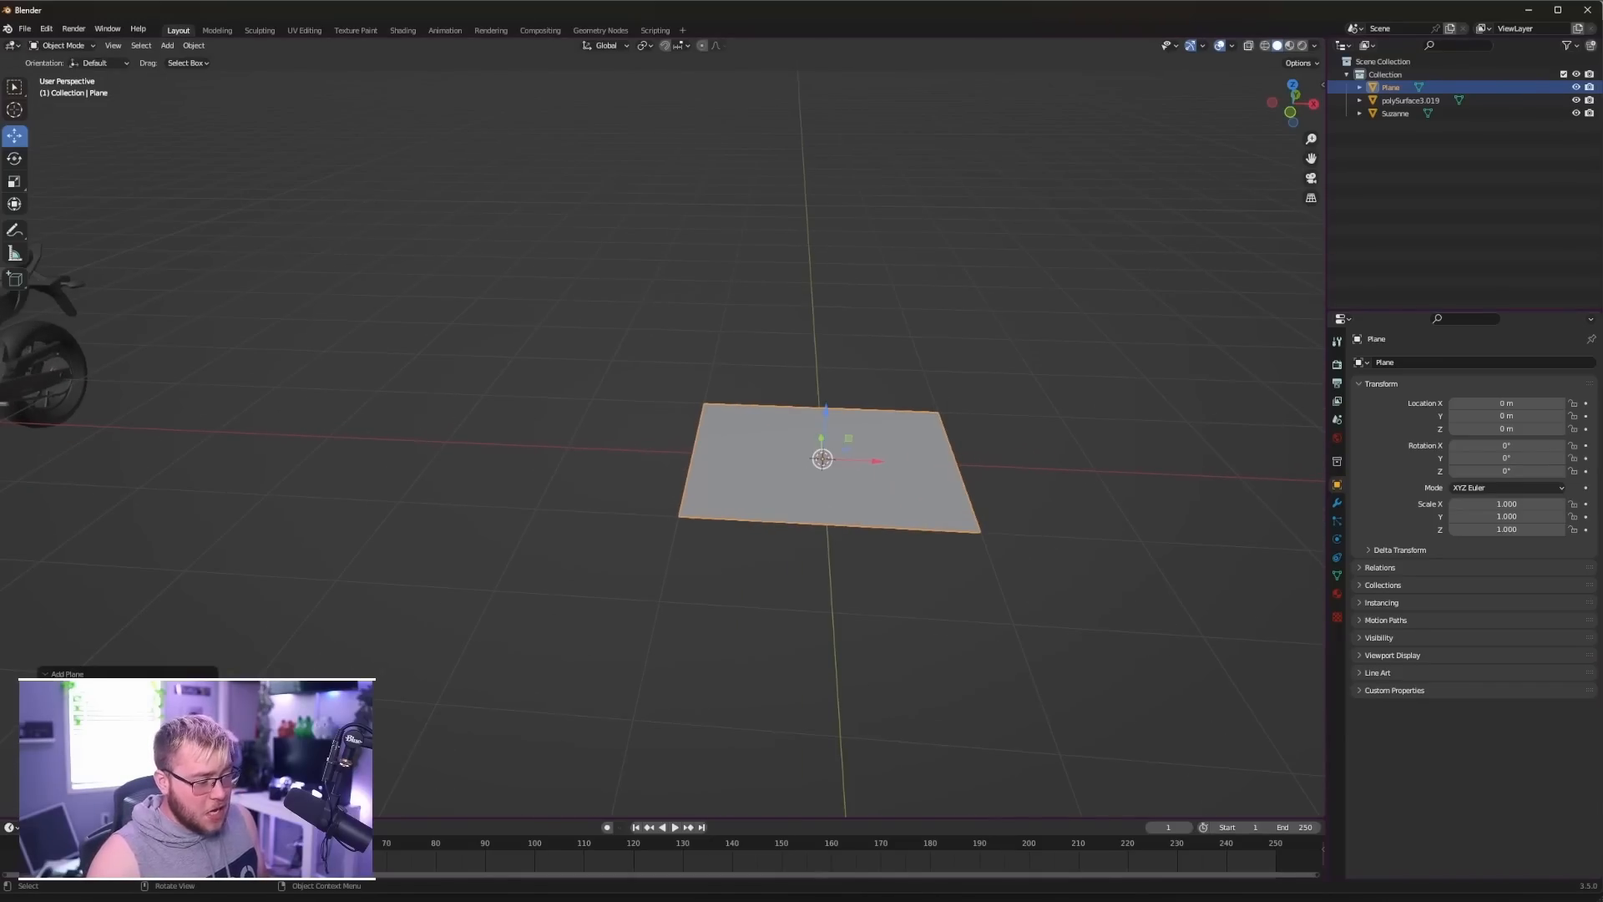
key("s")
key("Escape")
- Subdivide the plane into a dense grid and scale it uniformly to about 2.916
key("Tab")
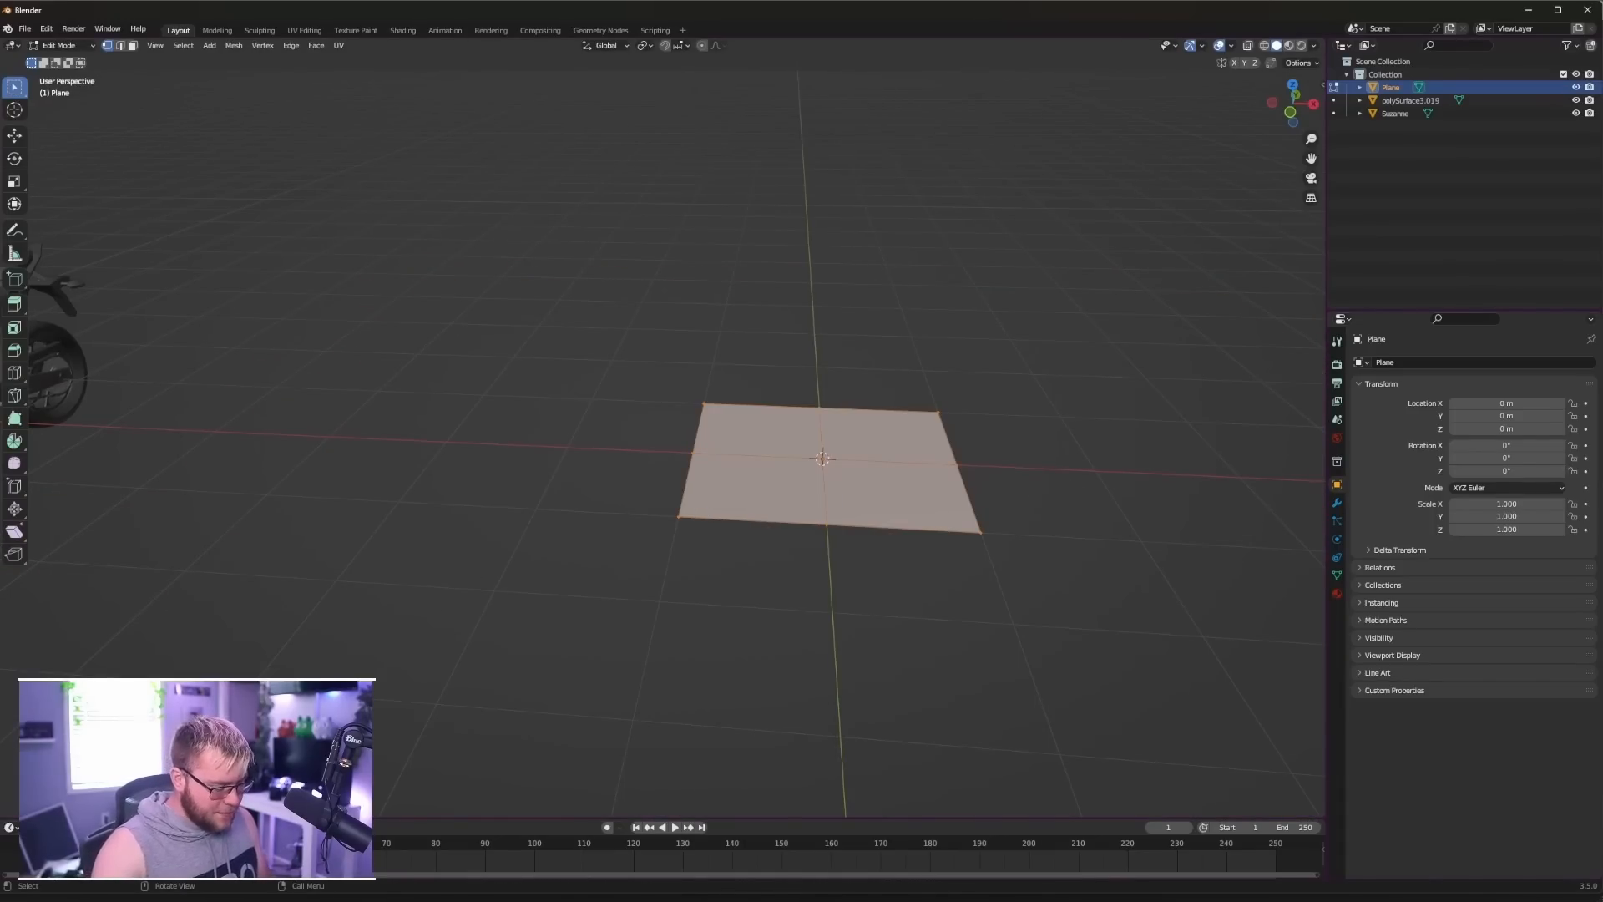
key("Tab")
scroll(817, 450, "down", 3)
key("s")
left_click(1069, 496)
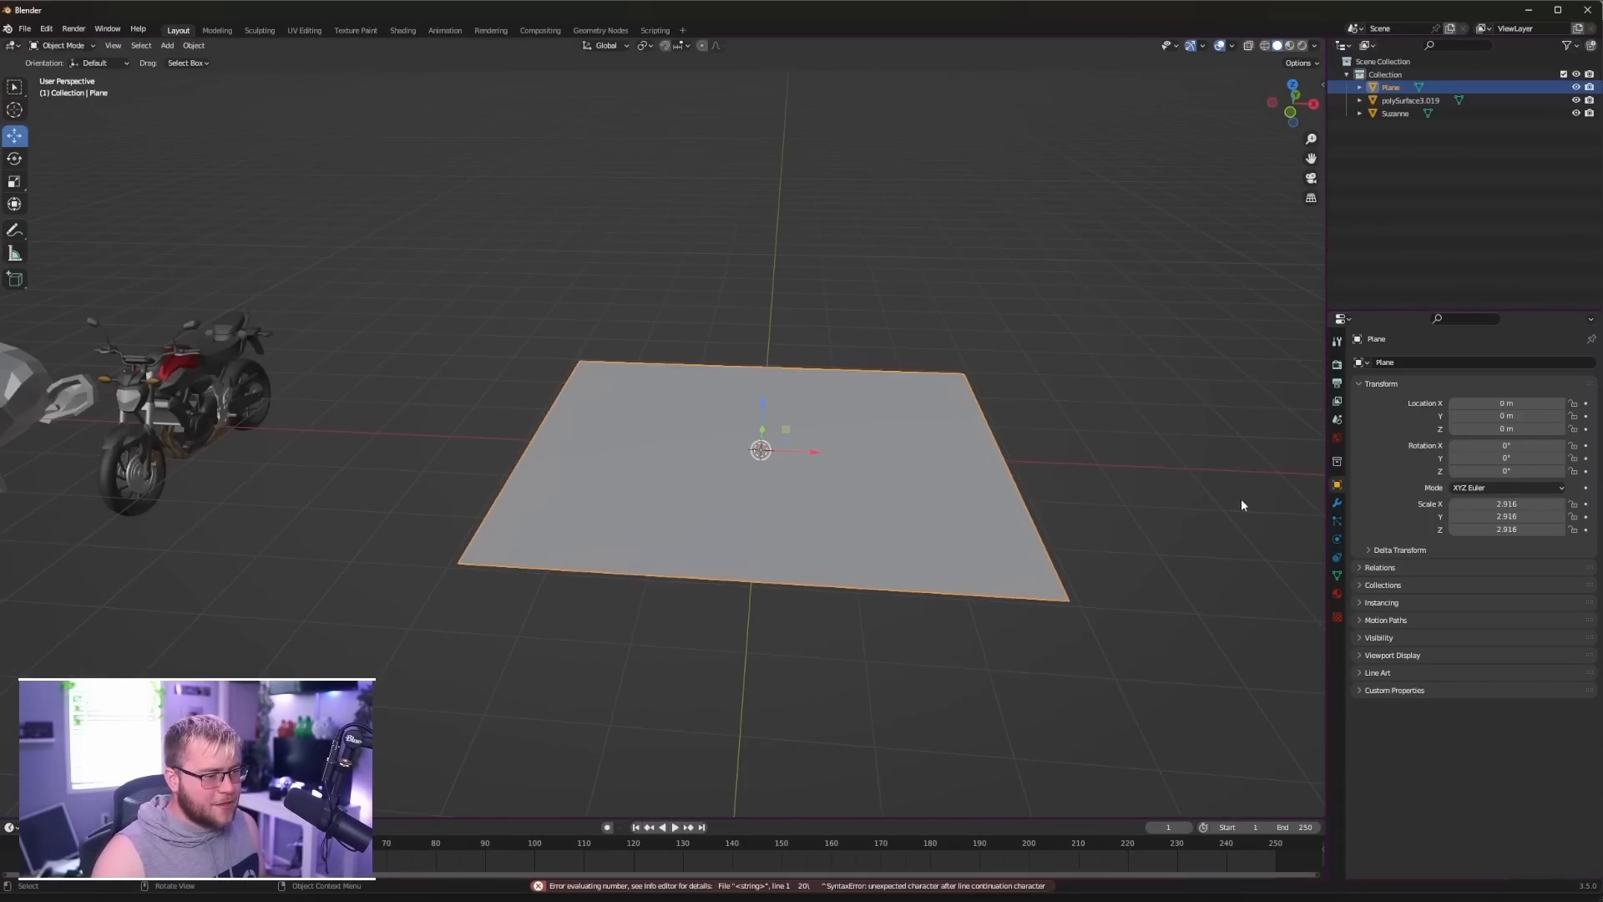
- Pull vertices of the plane's grid upward with proportional editing to form smooth hills
key("Tab")
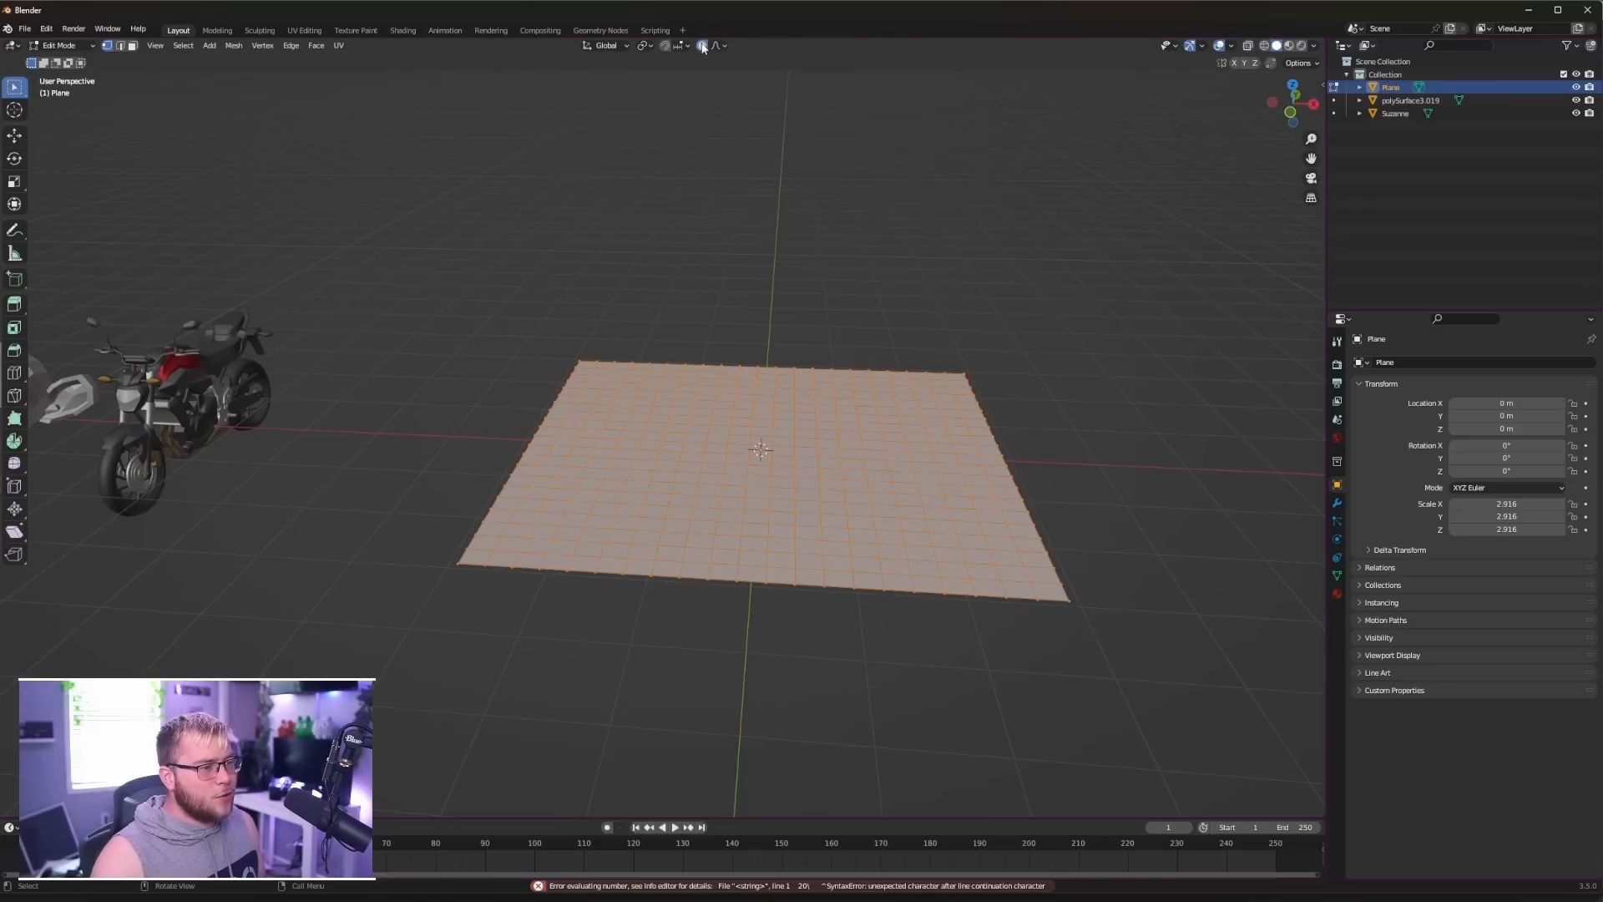
left_click(614, 372)
key("g")
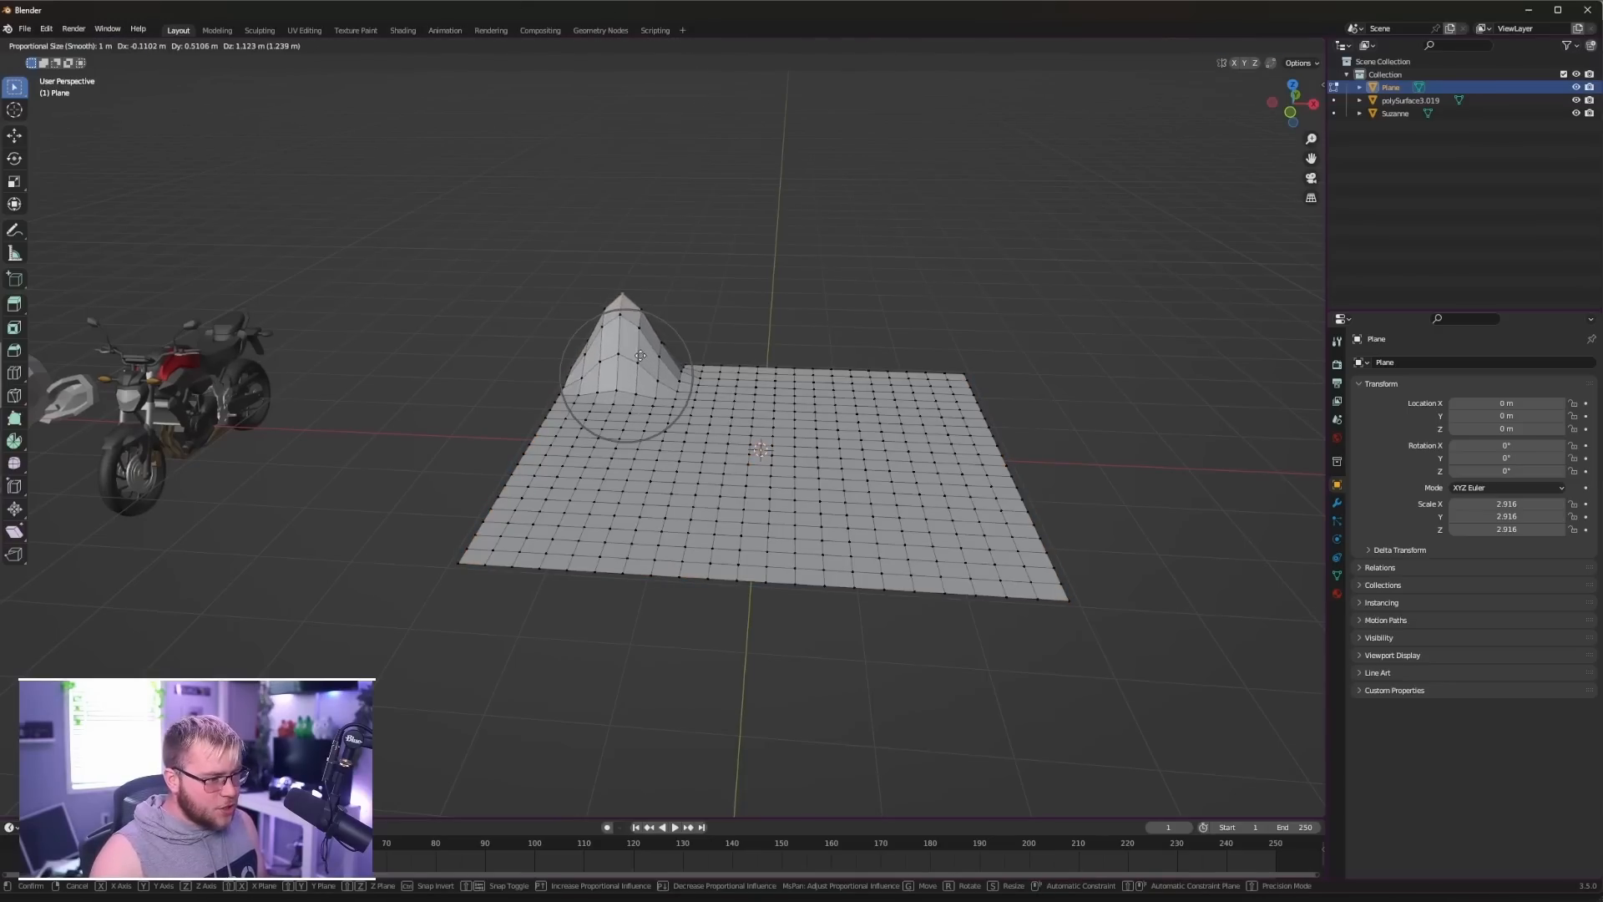
left_click(640, 393)
left_click(794, 447)
key("g")
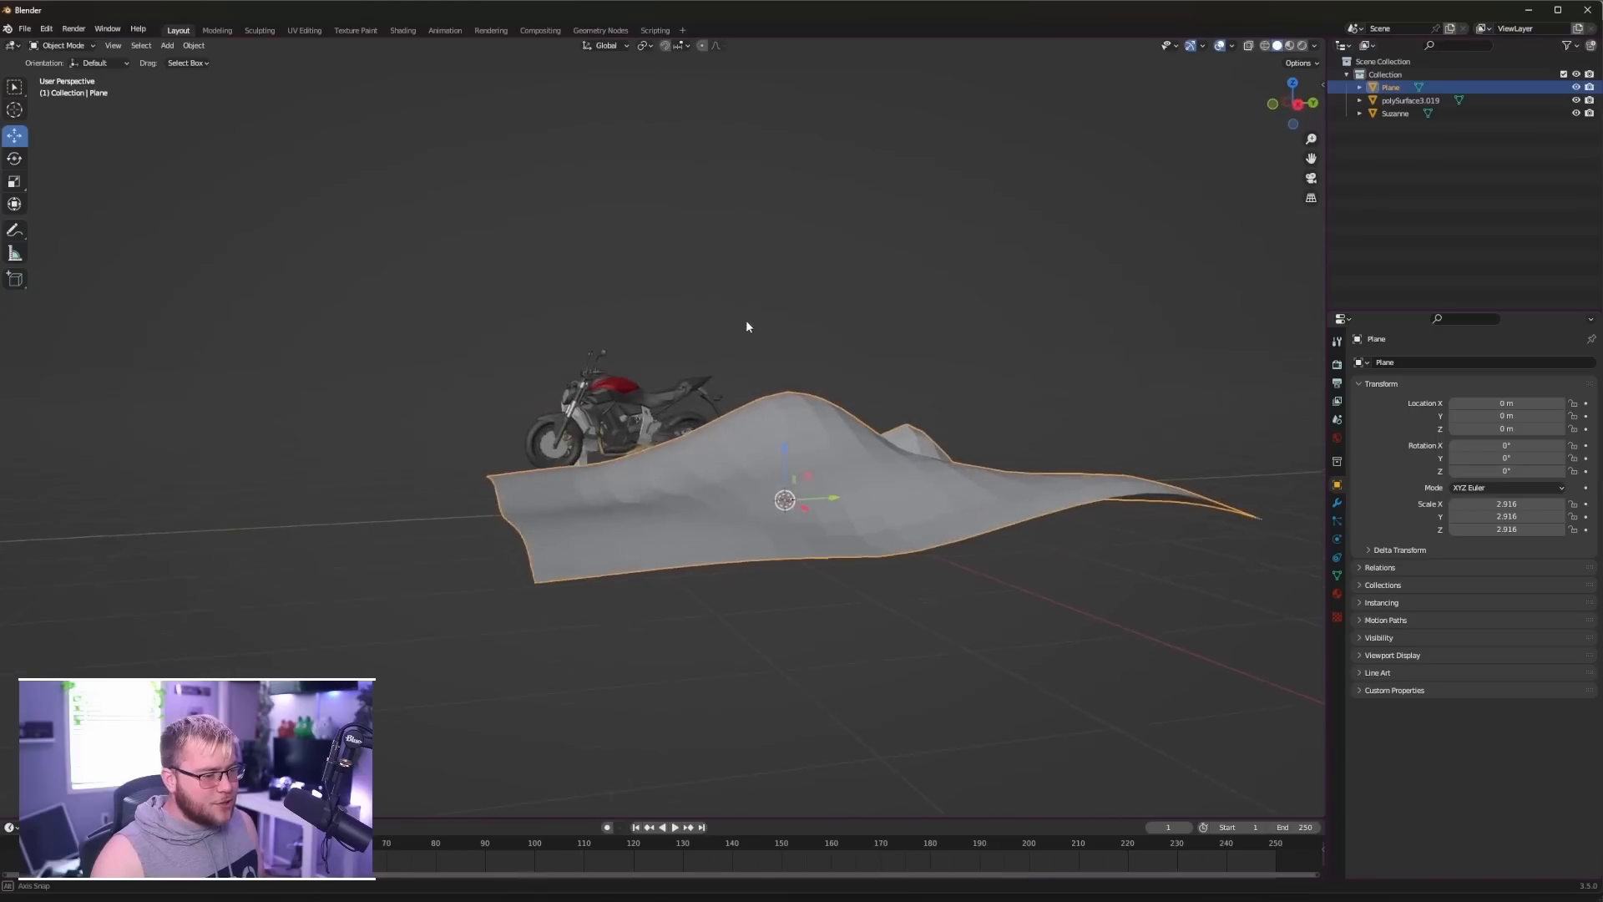
middle_click_drag(746, 321, 835, 418)
- Move the hilly plane along X to about -14.96 m, on the far side of the monkey head
key("g")
key("x")
left_click(528, 456)
middle_click_drag(528, 451, 738, 449, "shift")
scroll(785, 410, "up", 4)
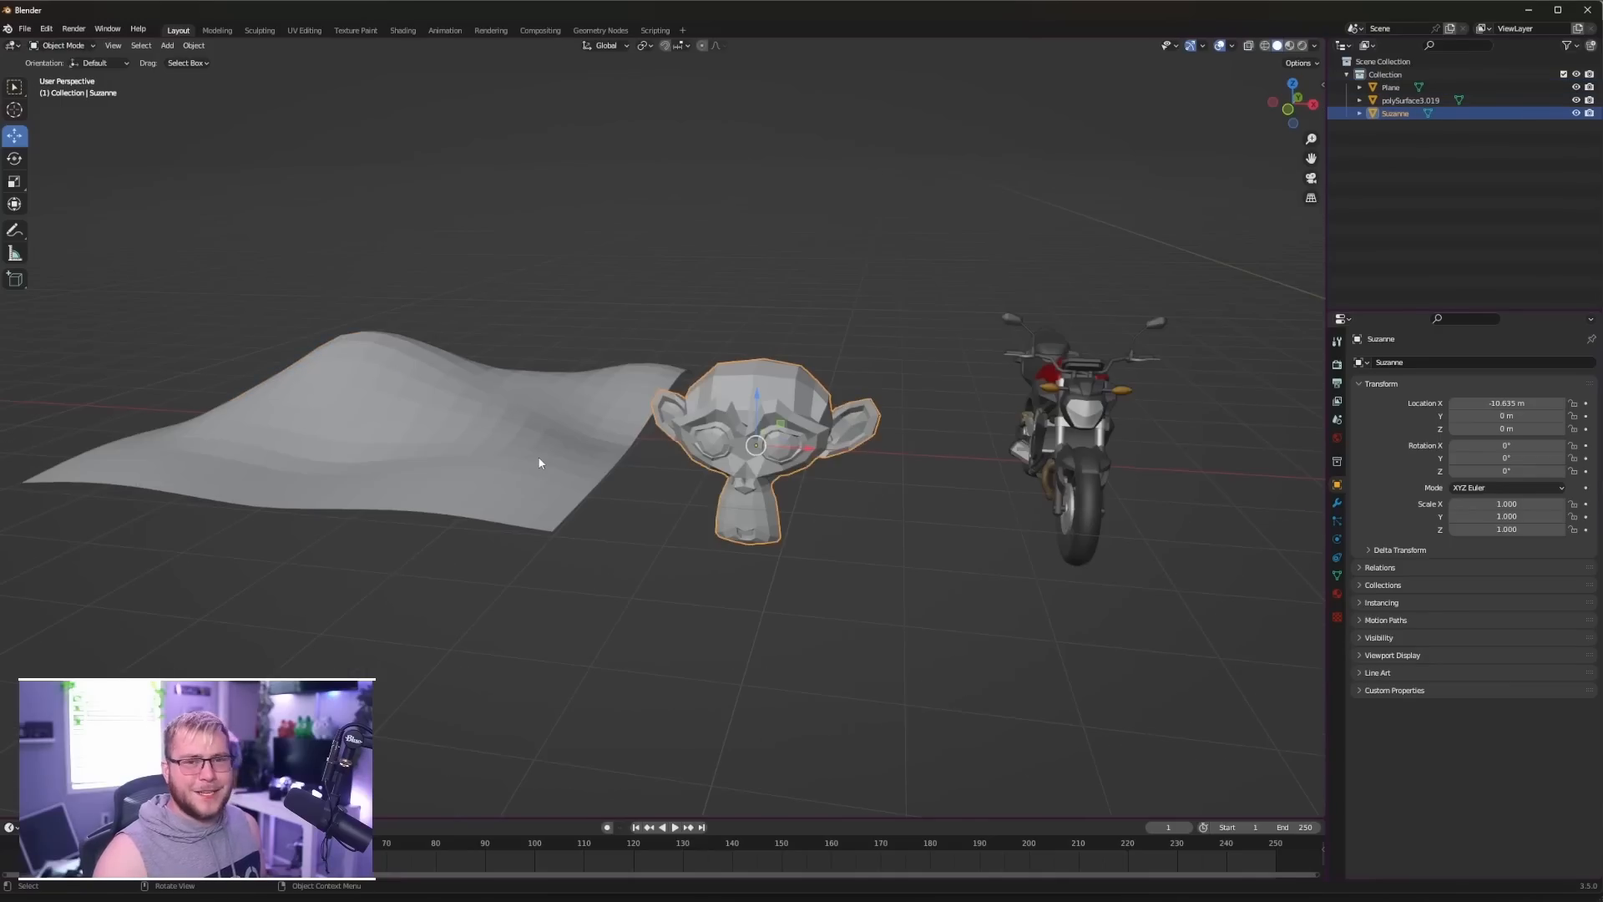
- Examine the hilly plane, monkey head and motorcycle lined up next to each other
middle_click_drag(756, 445, 825, 449)
middle_click_drag(975, 498, 954, 485)
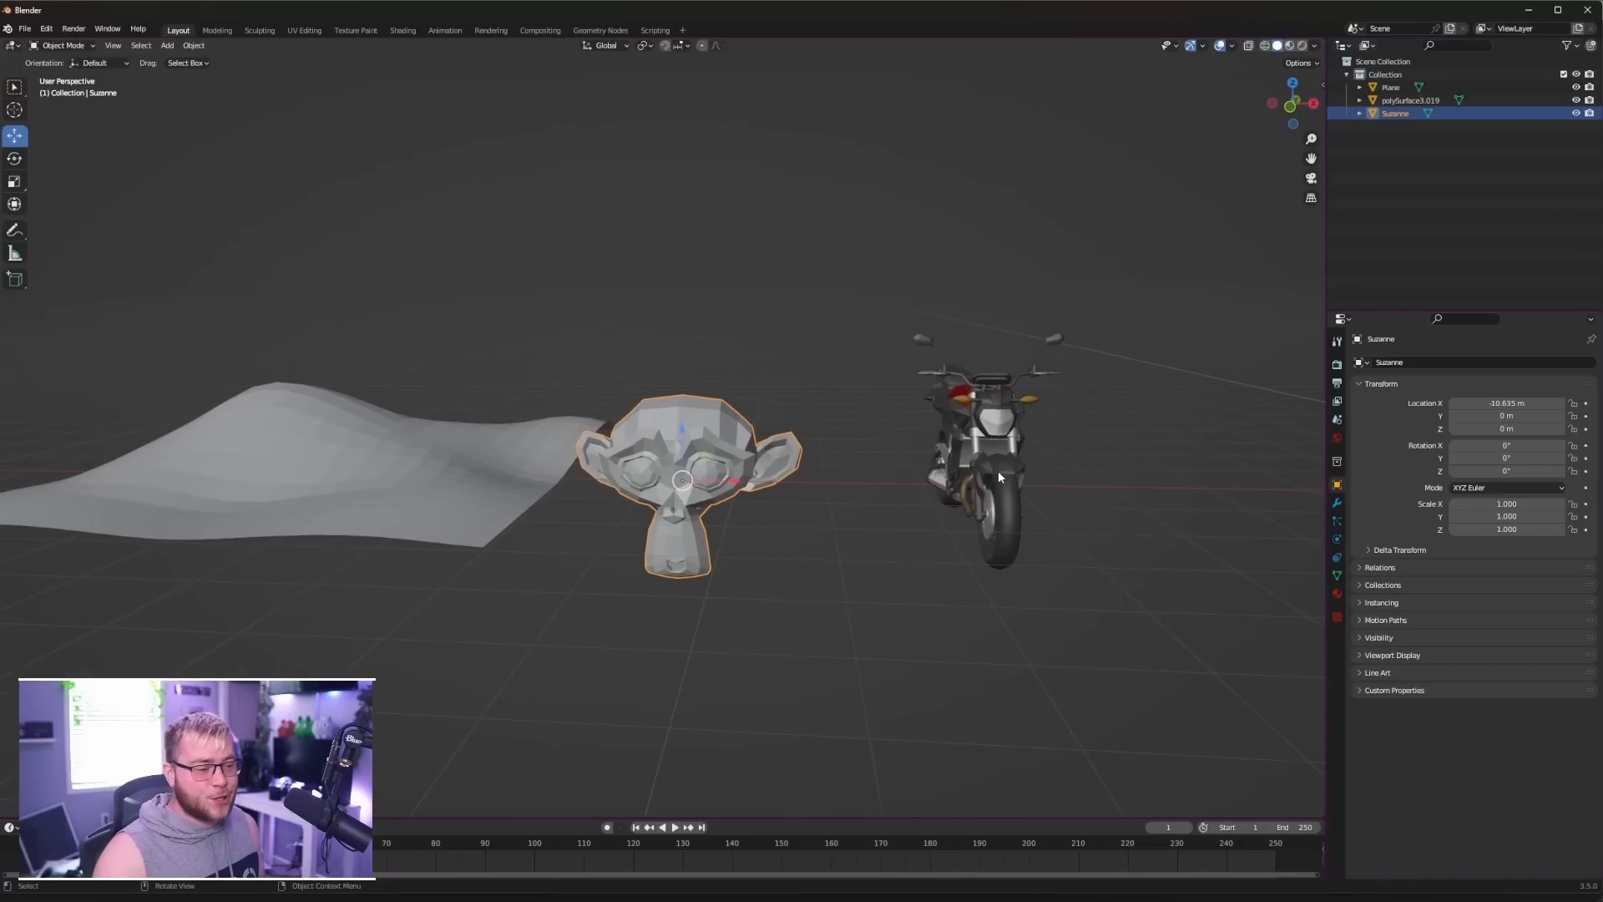
left_click(475, 501)
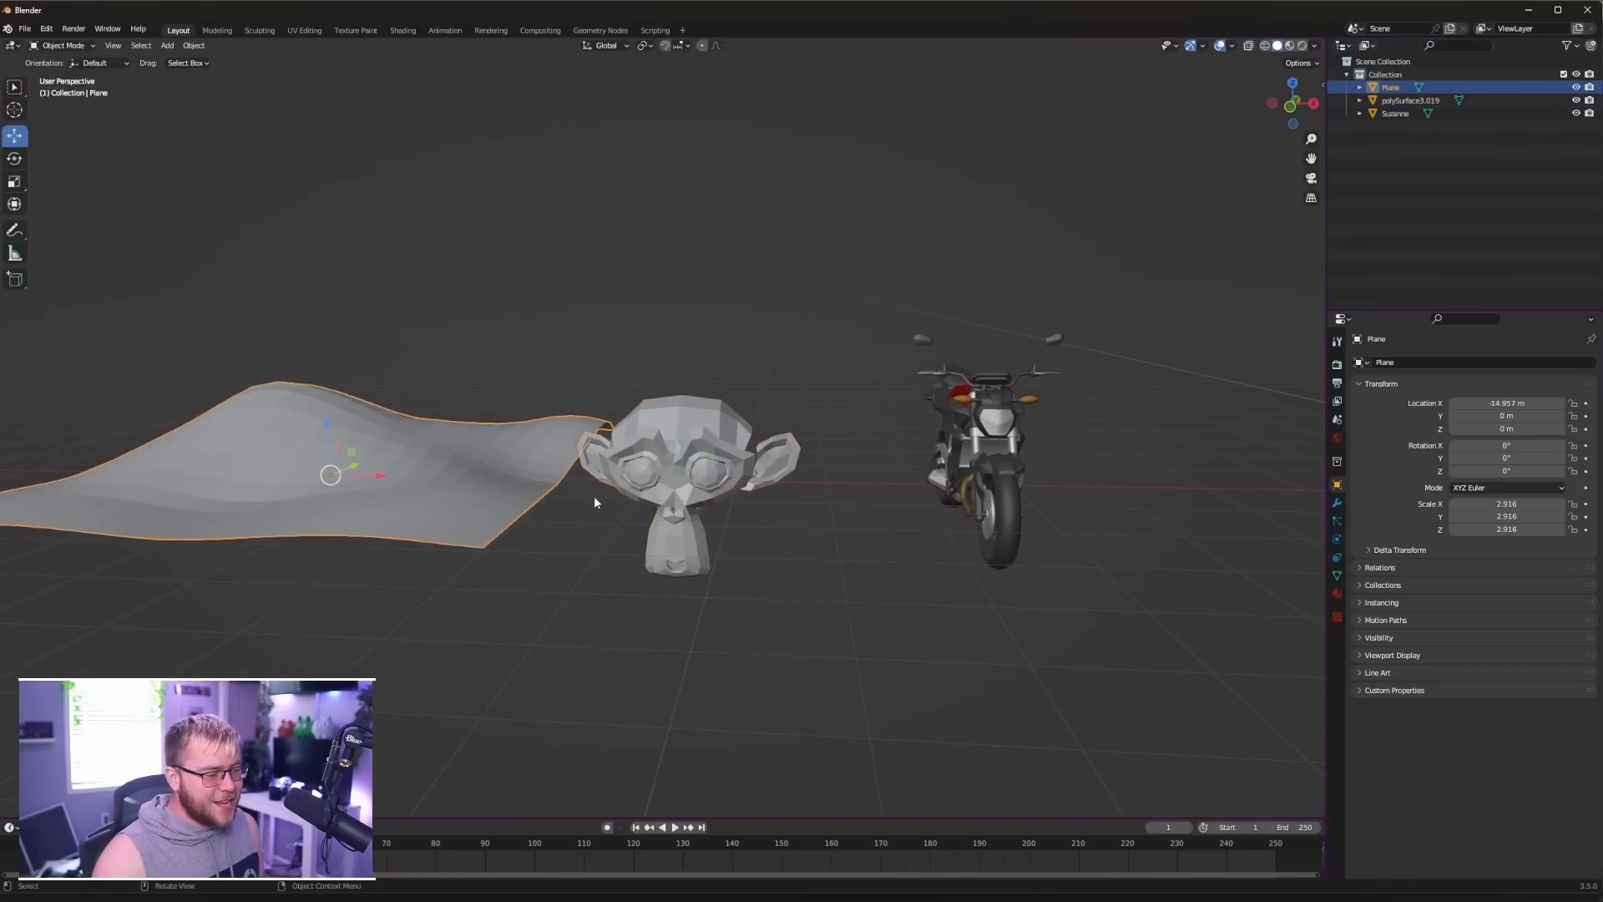
left_click(701, 465, "shift")
left_click_drag(556, 477, 655, 480)
left_click(871, 491)
mouse_move(1044, 488)
middle_mouse_down()
mouse_move(873, 481)
mouse_move(1019, 493)
middle_mouse_up()
scroll(873, 480, "down", 3)
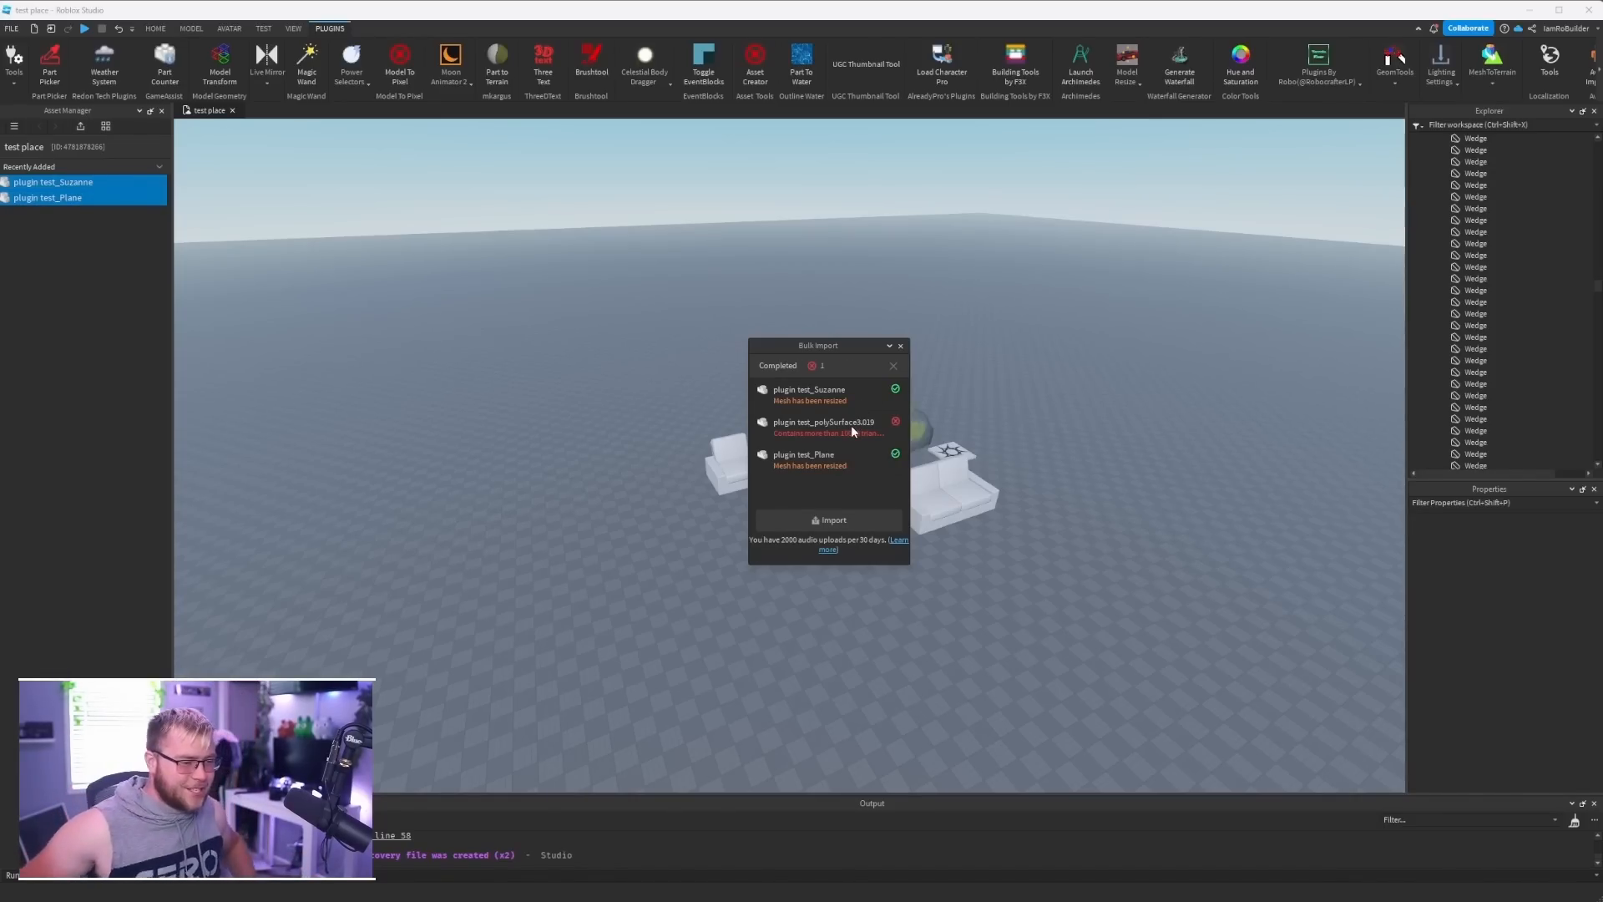
- Switch to Roblox Studio, close the bulk import results and insert the plugin test_Suzanne and plugin test_Plane meshes into the scene
left_click(900, 346)
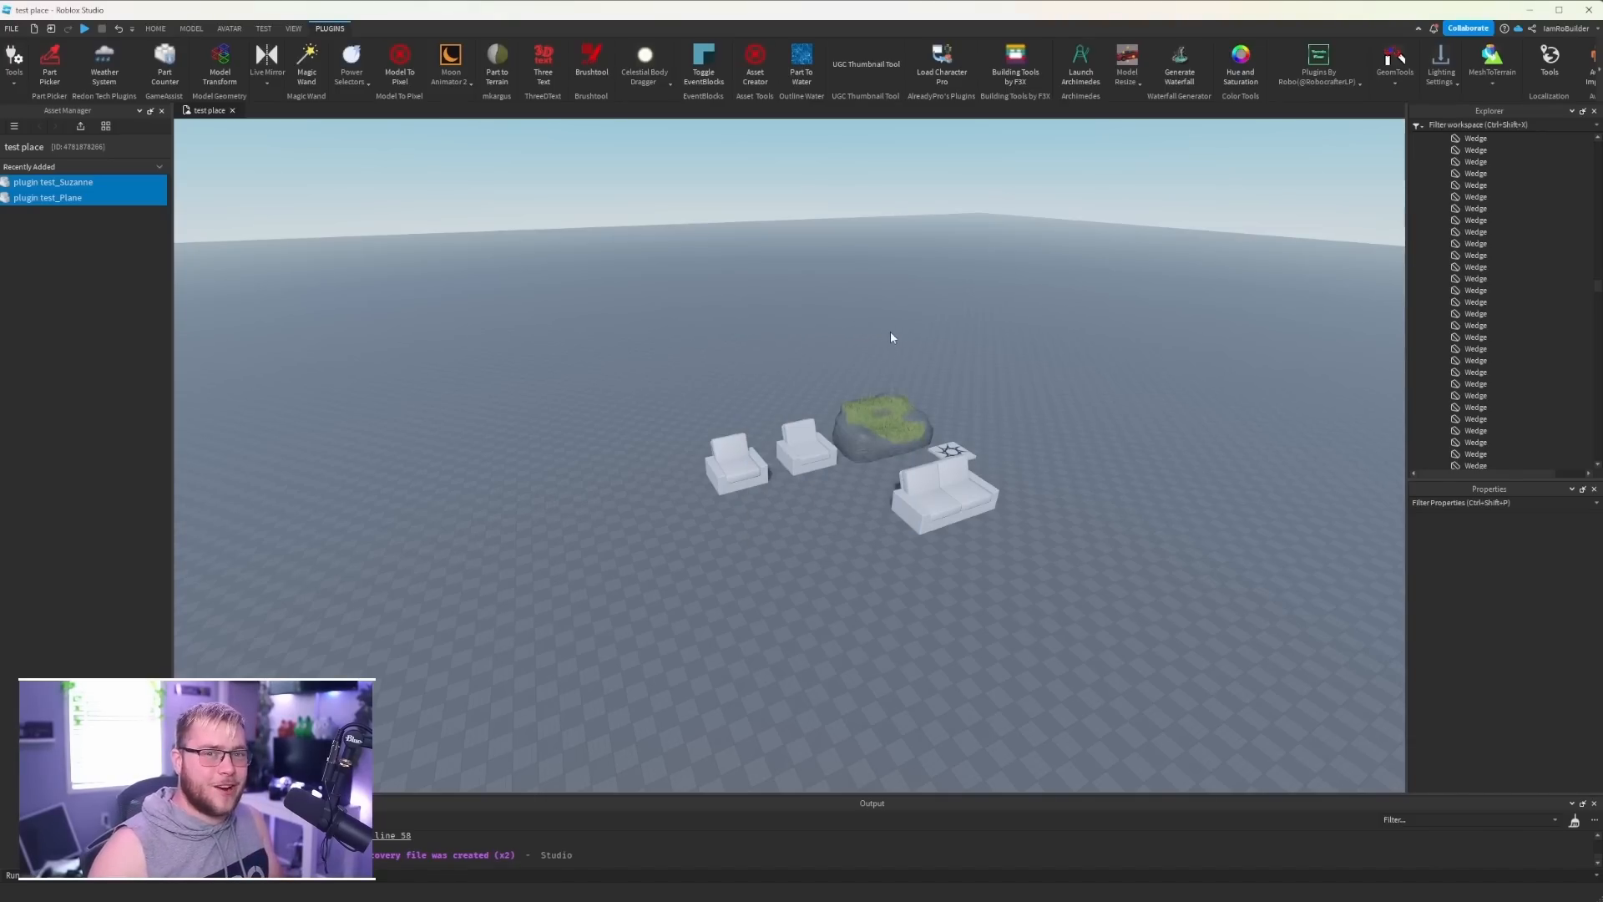
left_click_drag(76, 198, 551, 519)
left_click(766, 556)
right_click_drag(765, 555, 763, 556)
scroll(763, 554, "down", 5)
- Duplicate the imported plane and monkey head meshes twice and spread the copies across the baseplate
left_click(737, 576)
left_click(808, 597, "shift")
key("ctrl+d")
left_click_drag(809, 598, 437, 481)
key("ctrl+d")
key("a")
left_click(572, 409)
key("w")
right_click_drag(541, 406, 539, 407)
key("s")
left_click_drag(620, 460, 679, 451)
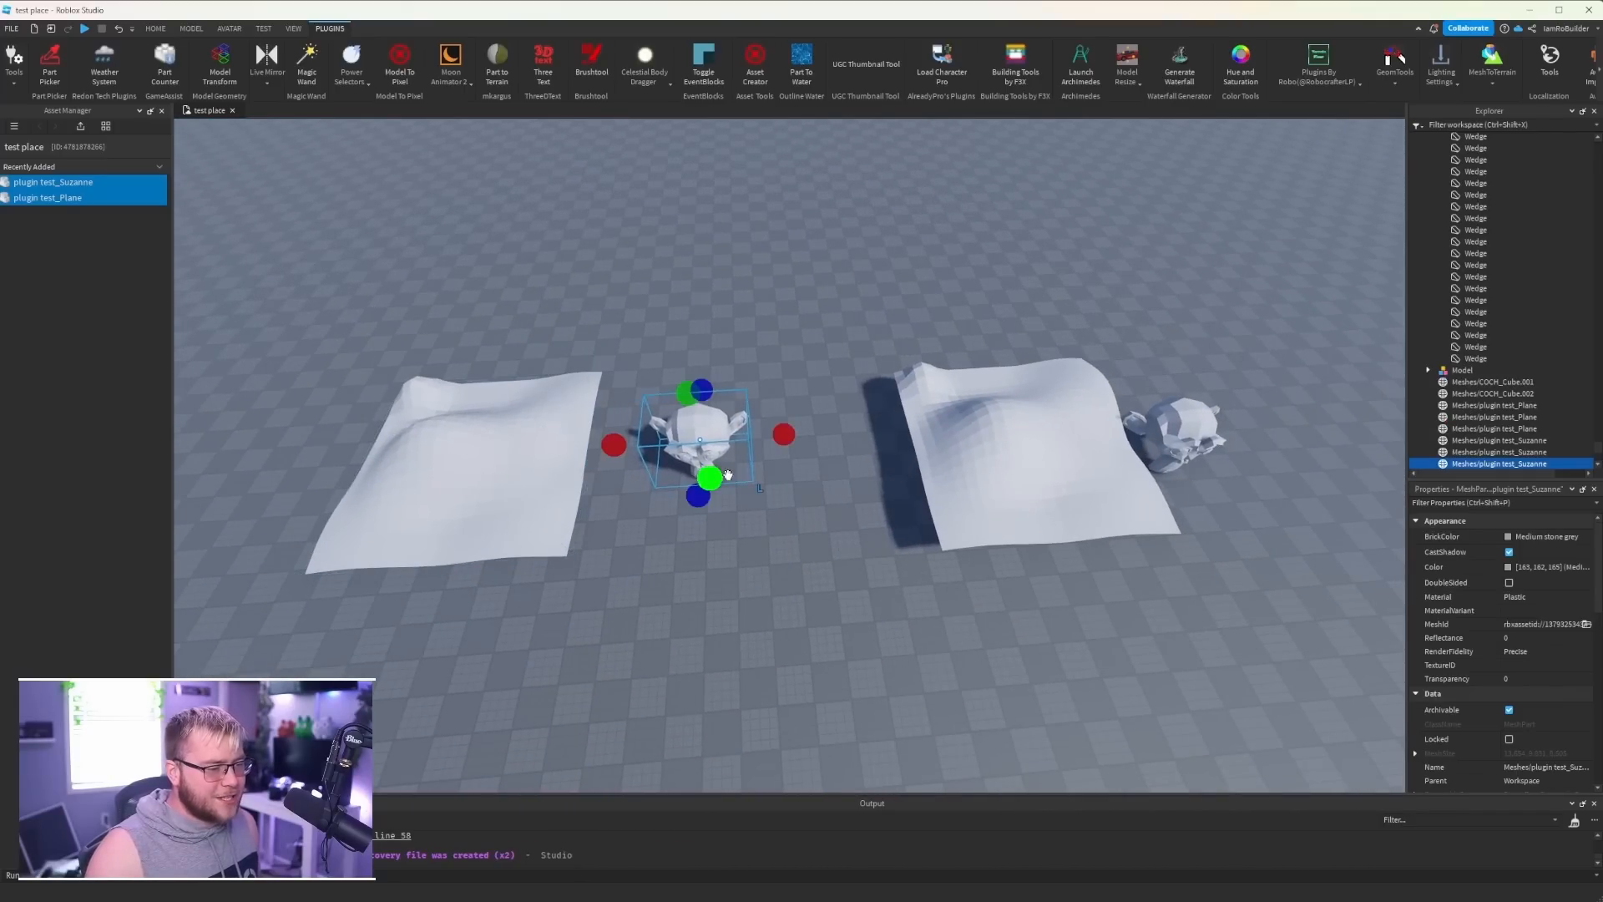
- Scale one monkey head copy up until it towers over the plane meshes
key("d")
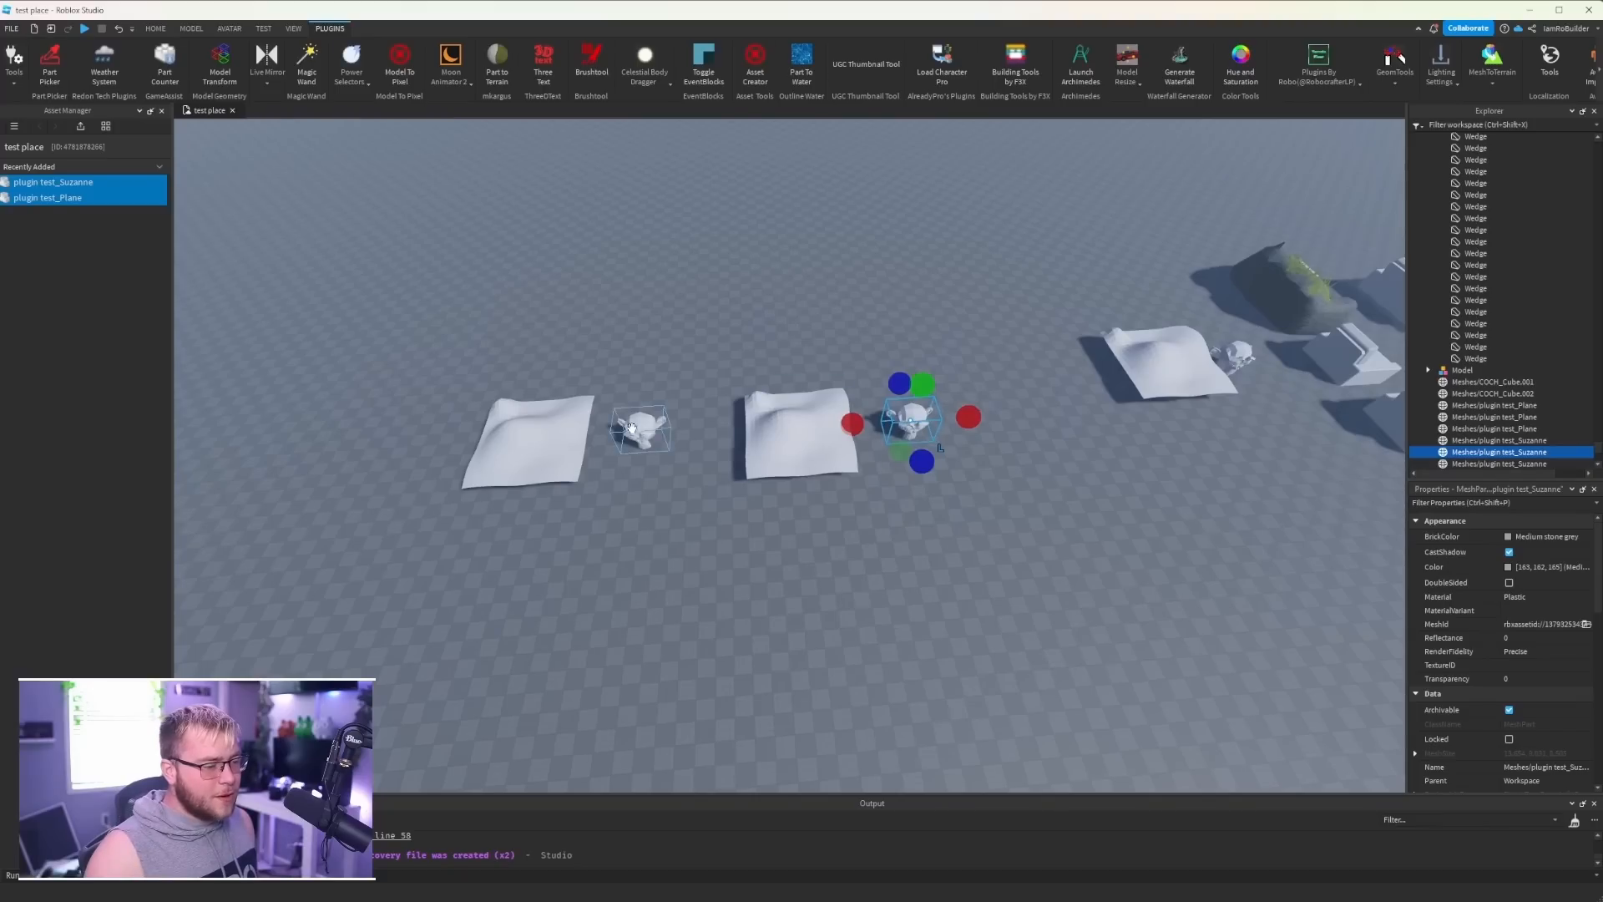
left_click(641, 432, "shift")
left_click_drag(641, 431, 645, 218)
left_click(686, 219)
left_click(653, 209)
right_click_drag(690, 287, 690, 286)
left_click_drag(765, 391, 760, 150, "shift")
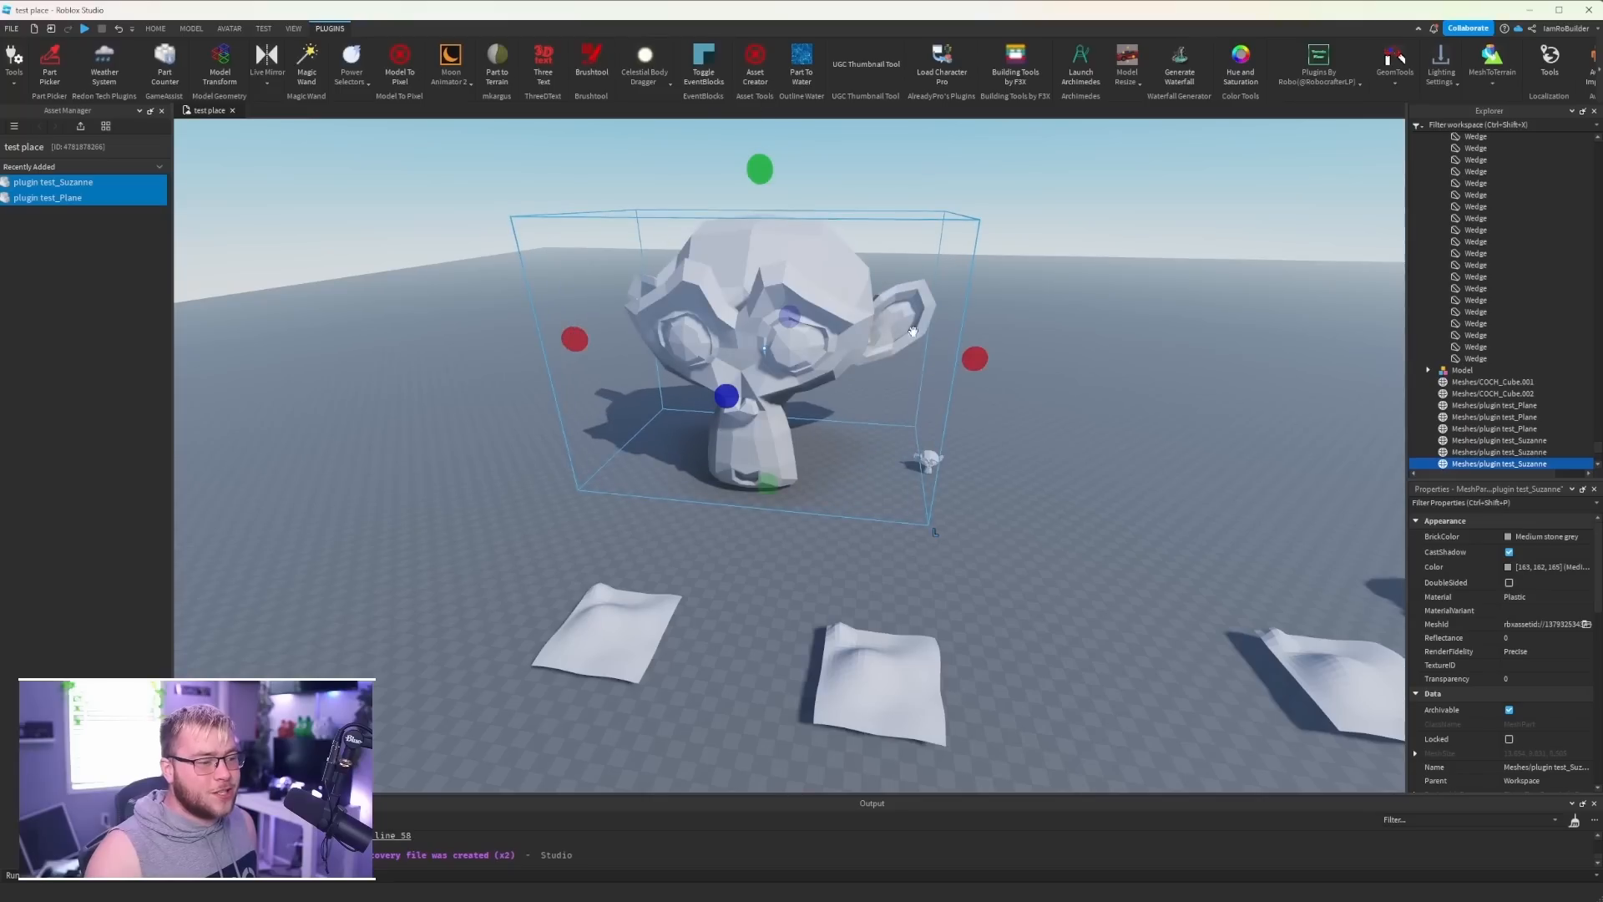
- Delete the small monkey head copy next to the enlarged one
left_click(925, 457)
key("d")
key("Delete")
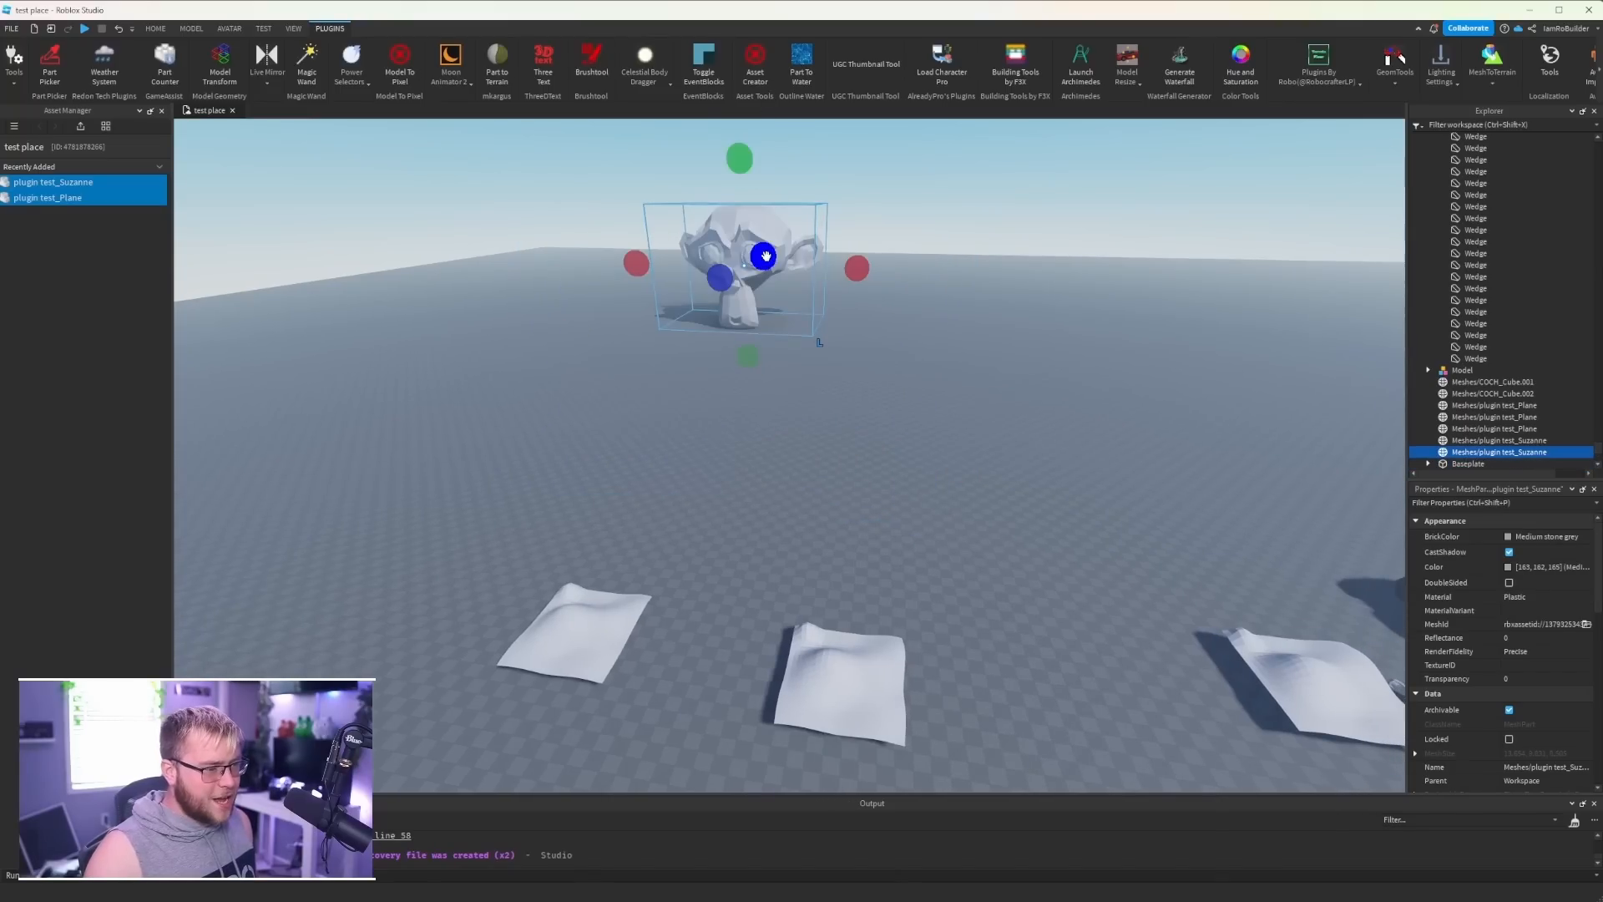
- Duplicate the enlarged monkey head and move the copy beside the original
left_click_drag(751, 288, 682, 475)
left_click(156, 28)
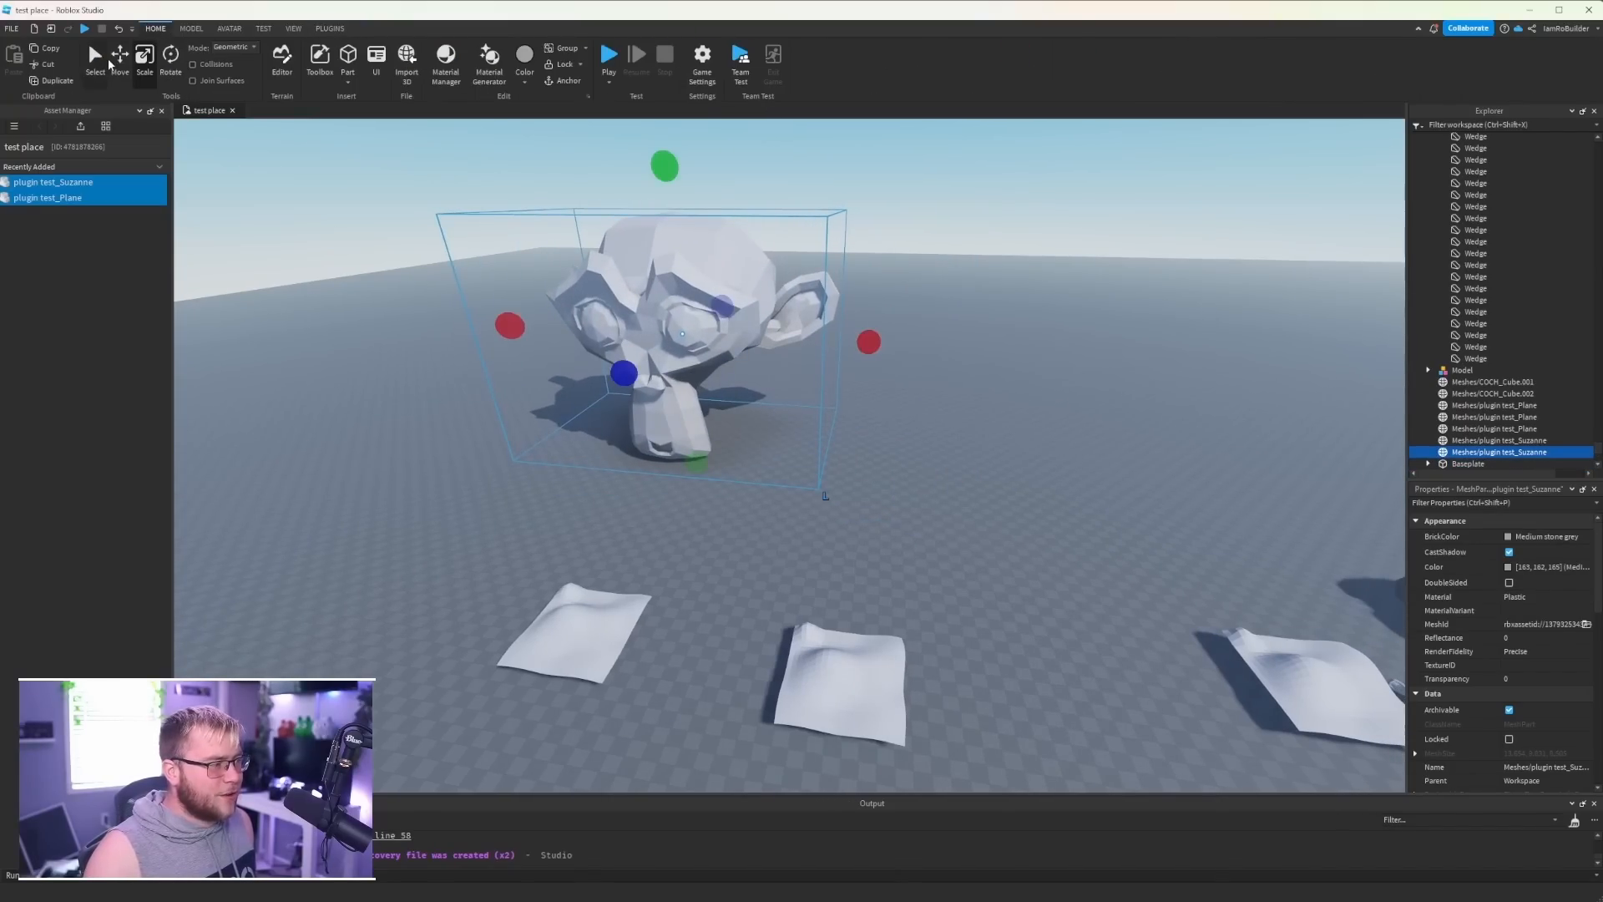
left_click(120, 56)
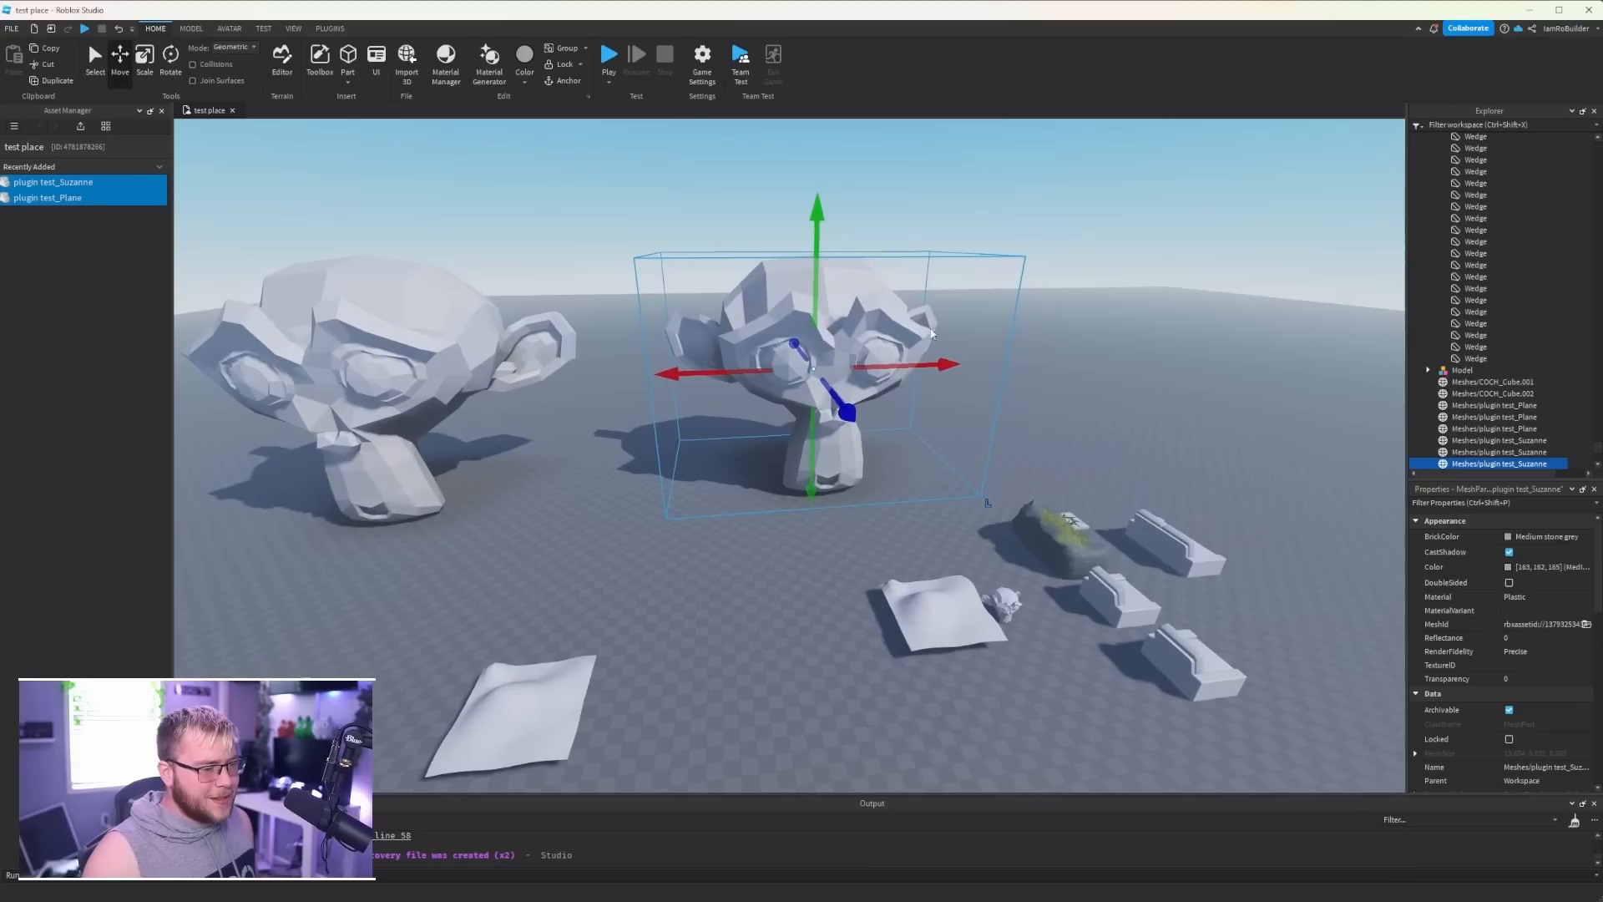
- Try to convert the second enlarged monkey head to Rock terrain with MeshToTerrain and check the output log
left_click(330, 28)
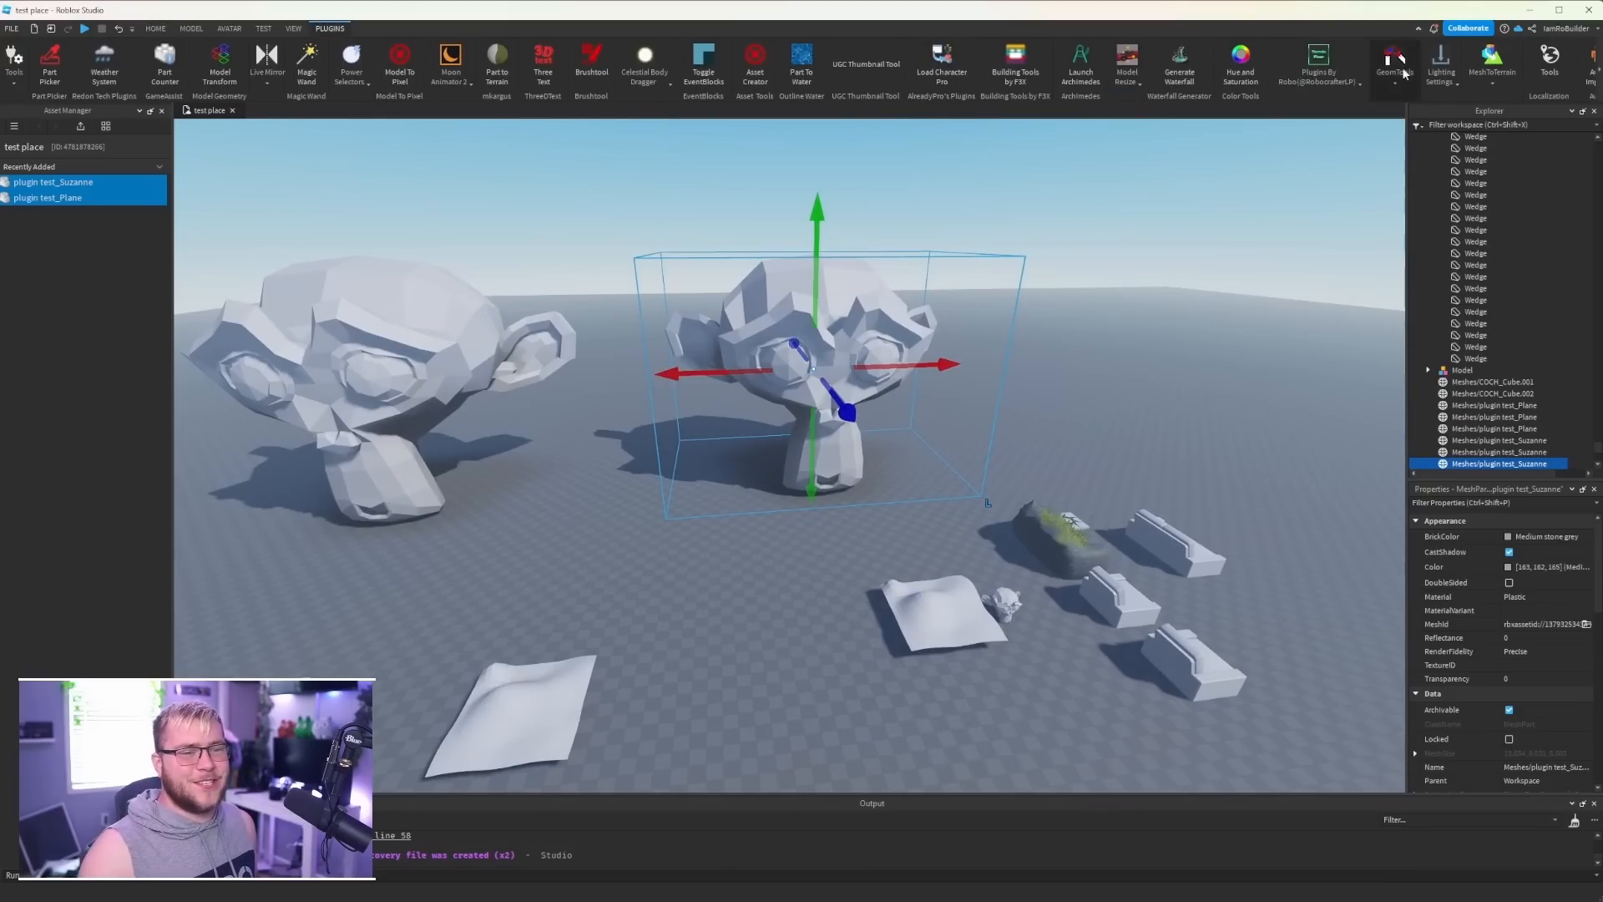
left_click(1494, 83)
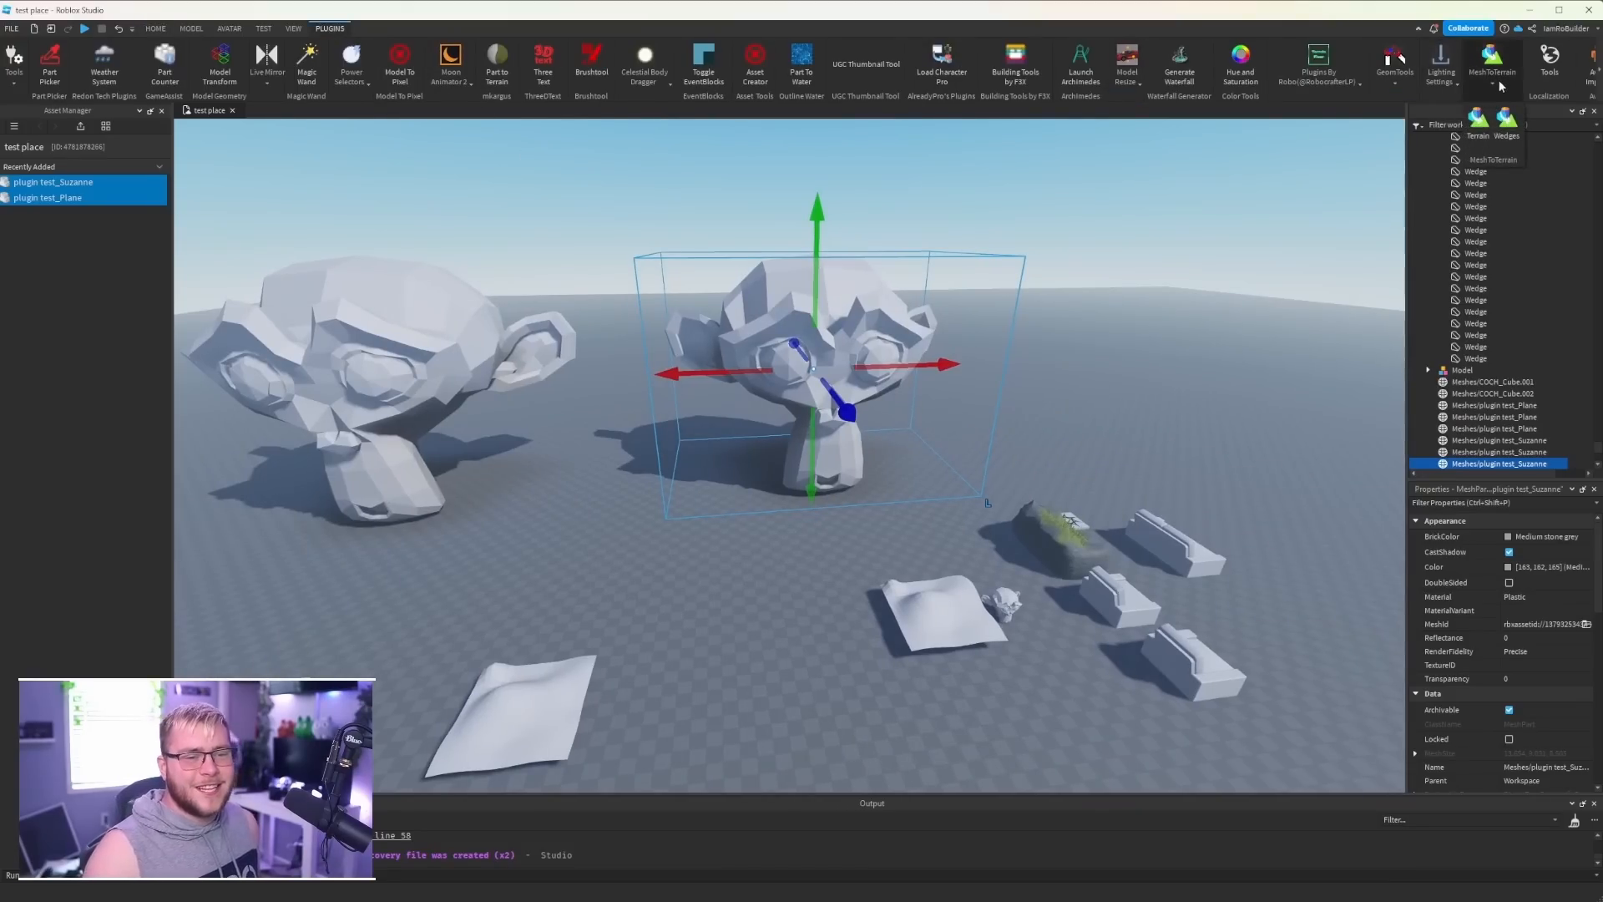
left_click(1476, 125)
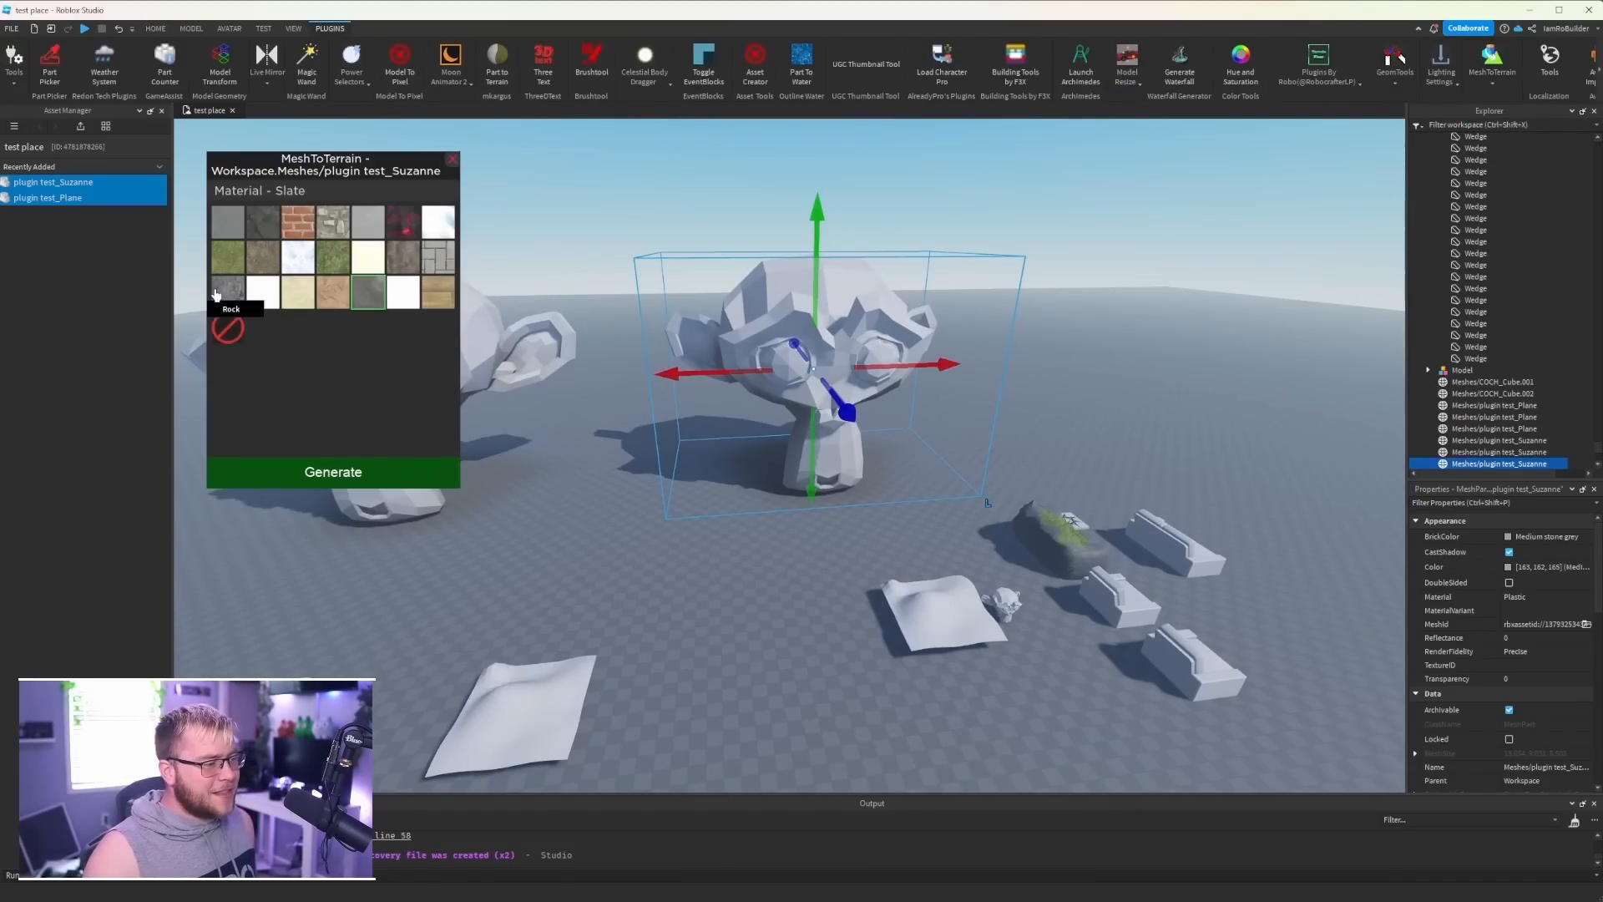
left_click(333, 478)
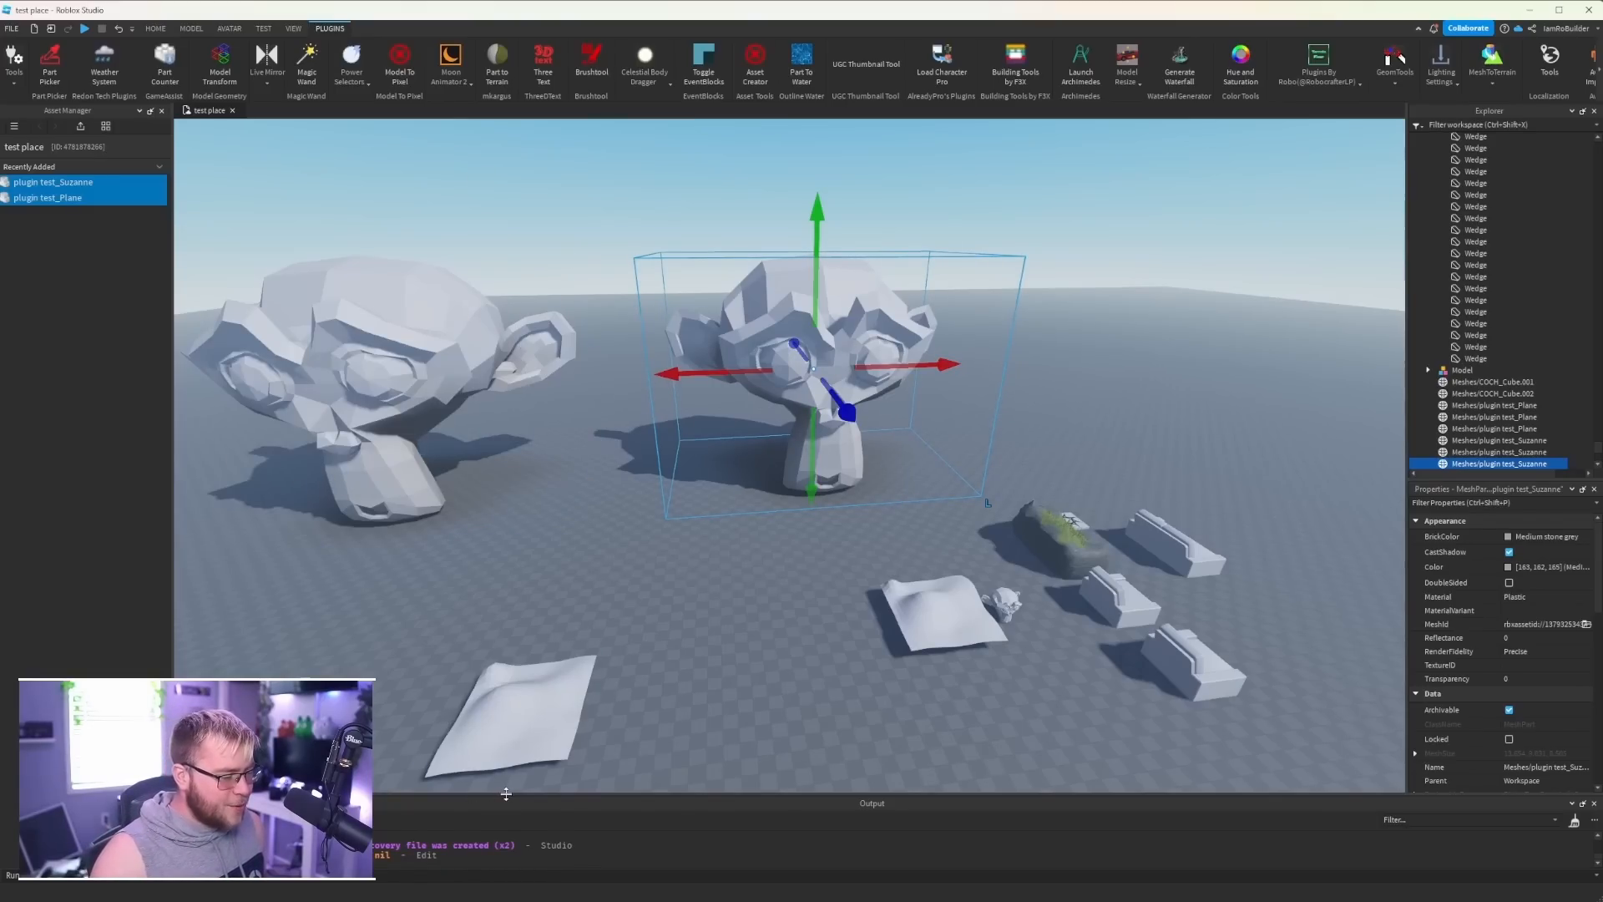
left_click_drag(506, 794, 506, 557)
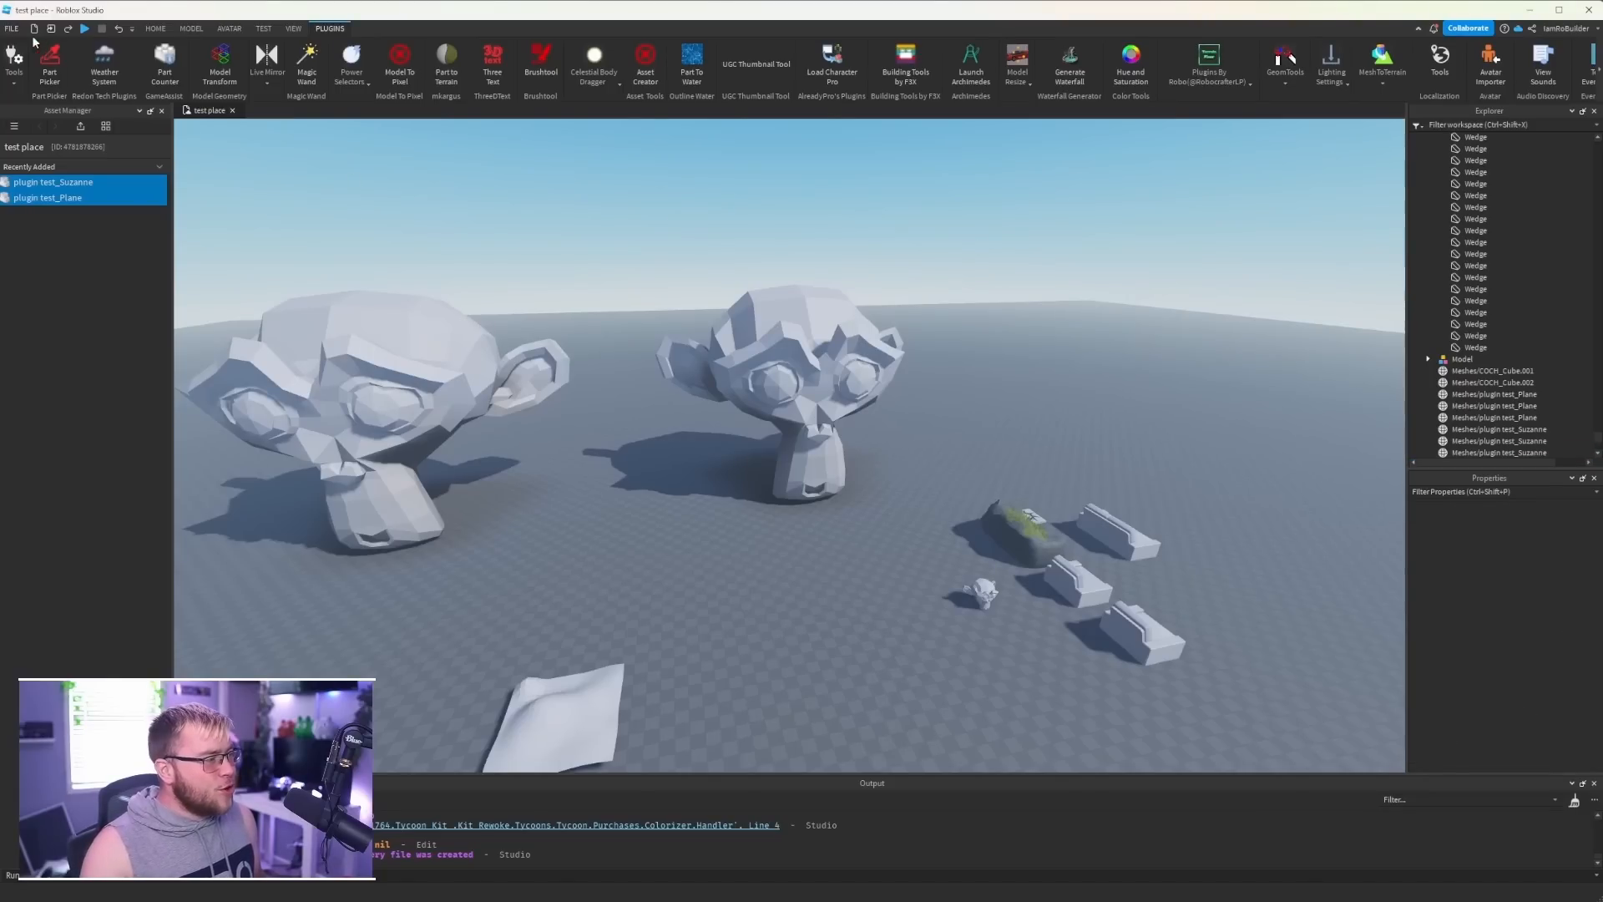
- Enable Allow HTTP Requests in the game's security settings and save them
left_click(13, 29)
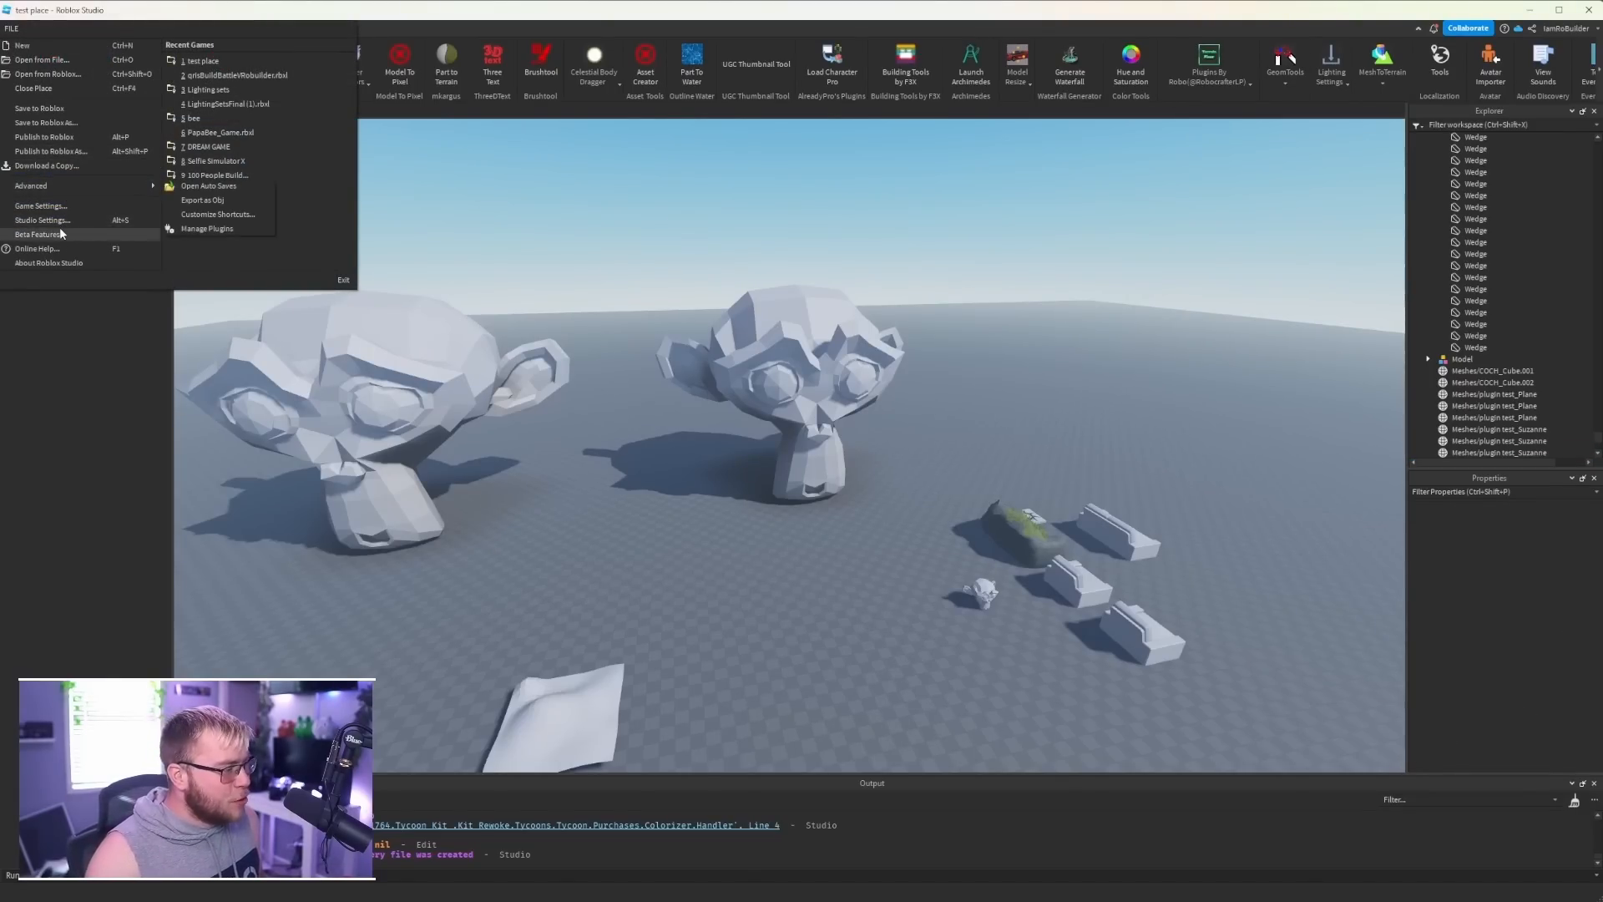
left_click(47, 205)
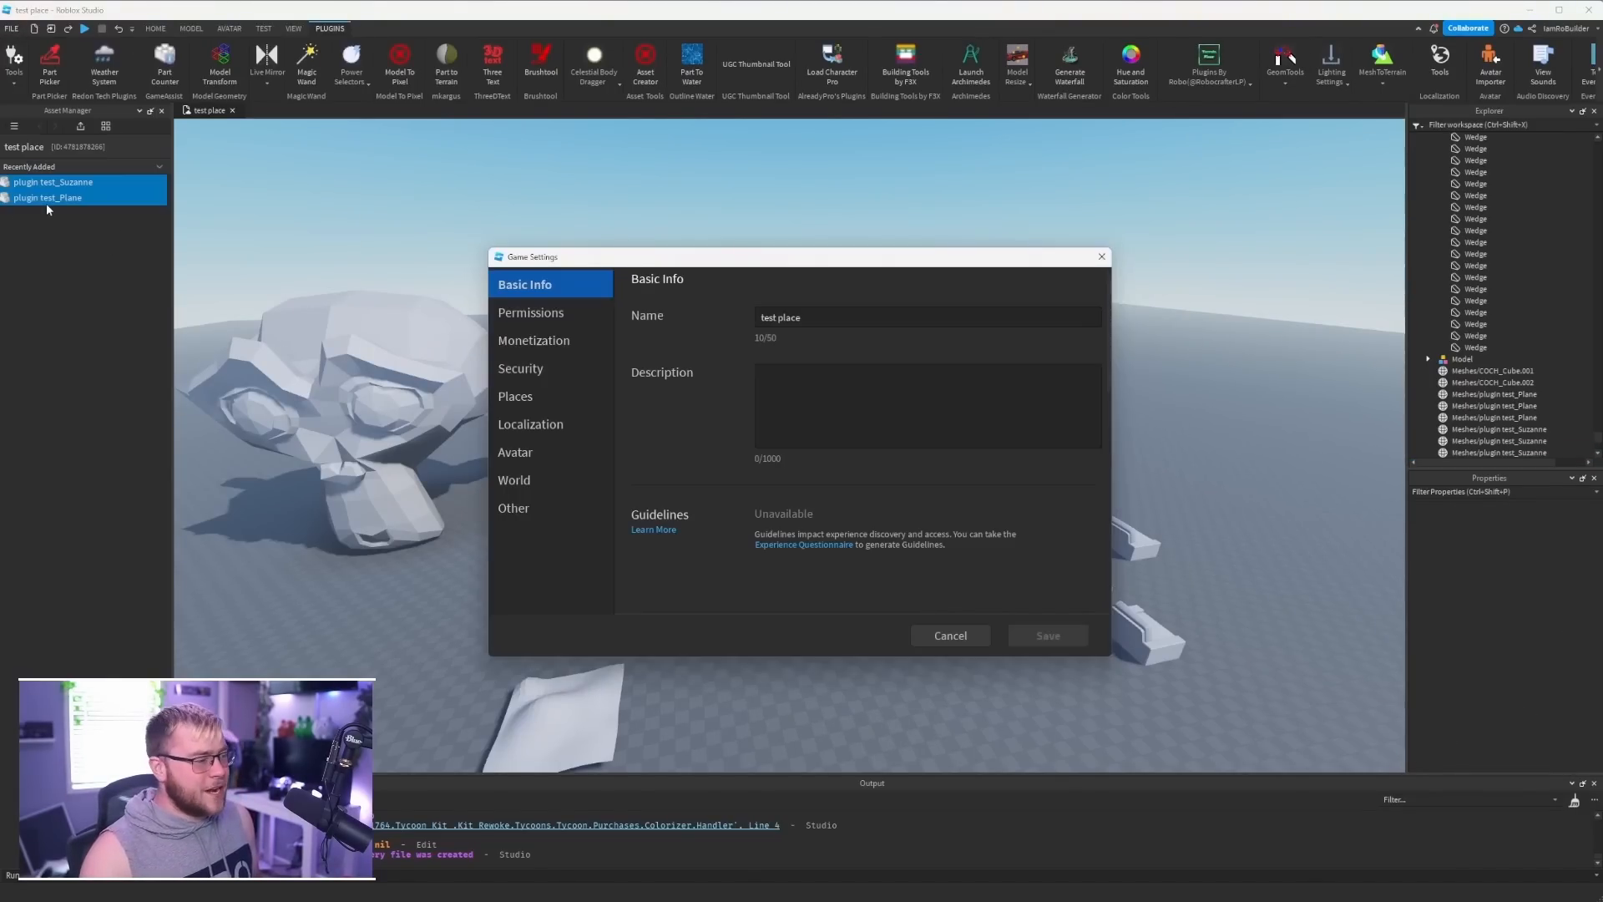
left_click(561, 360)
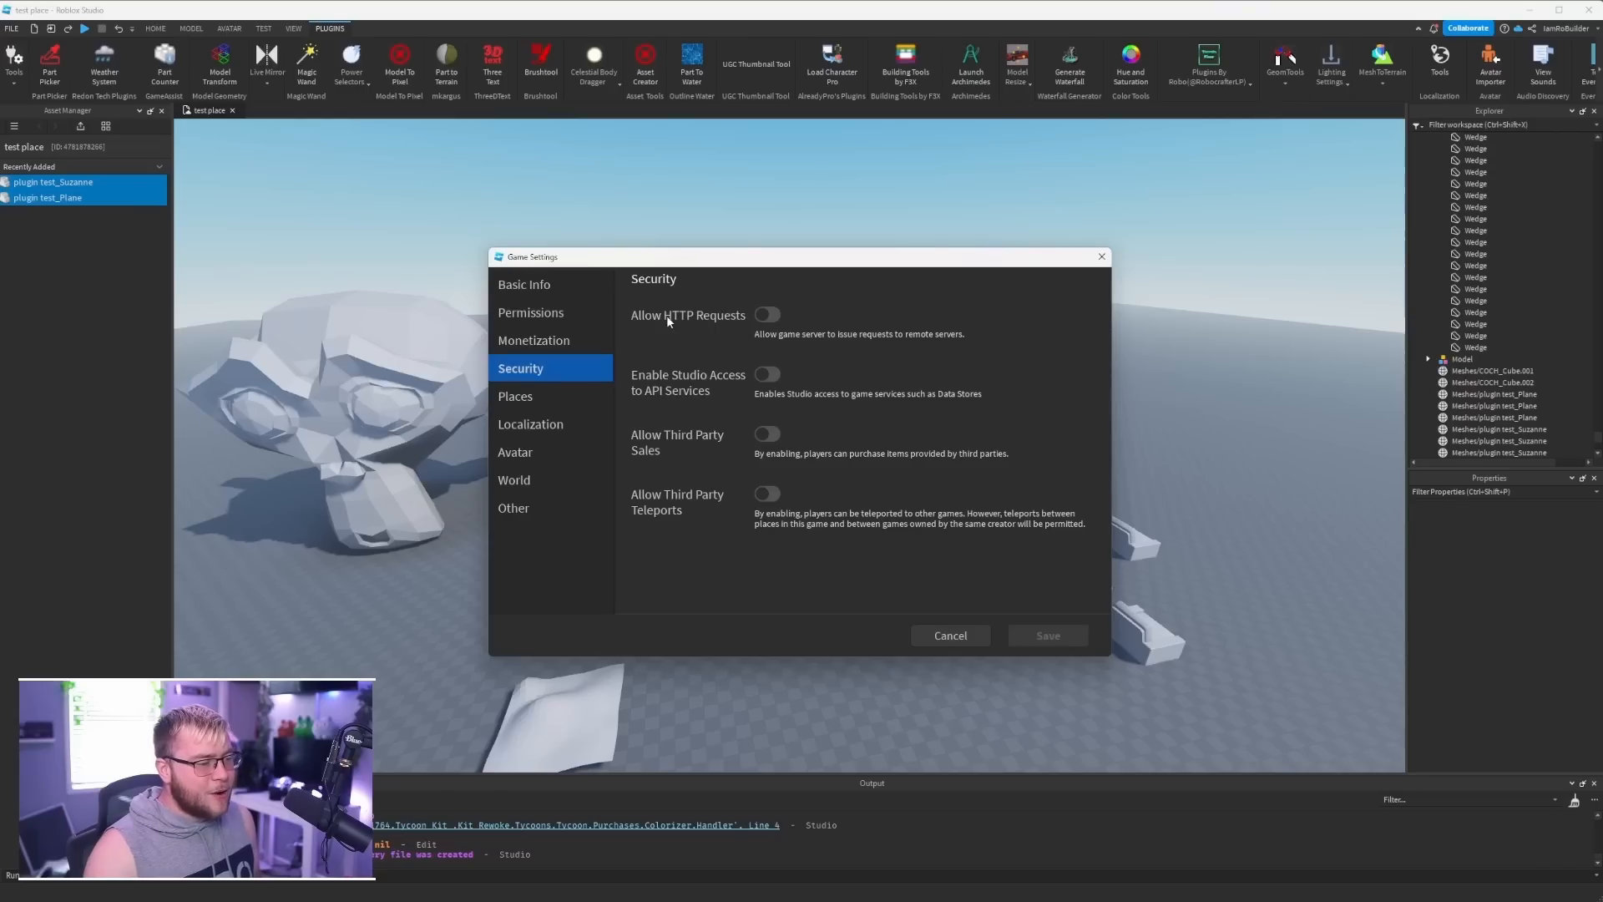
left_click(767, 315)
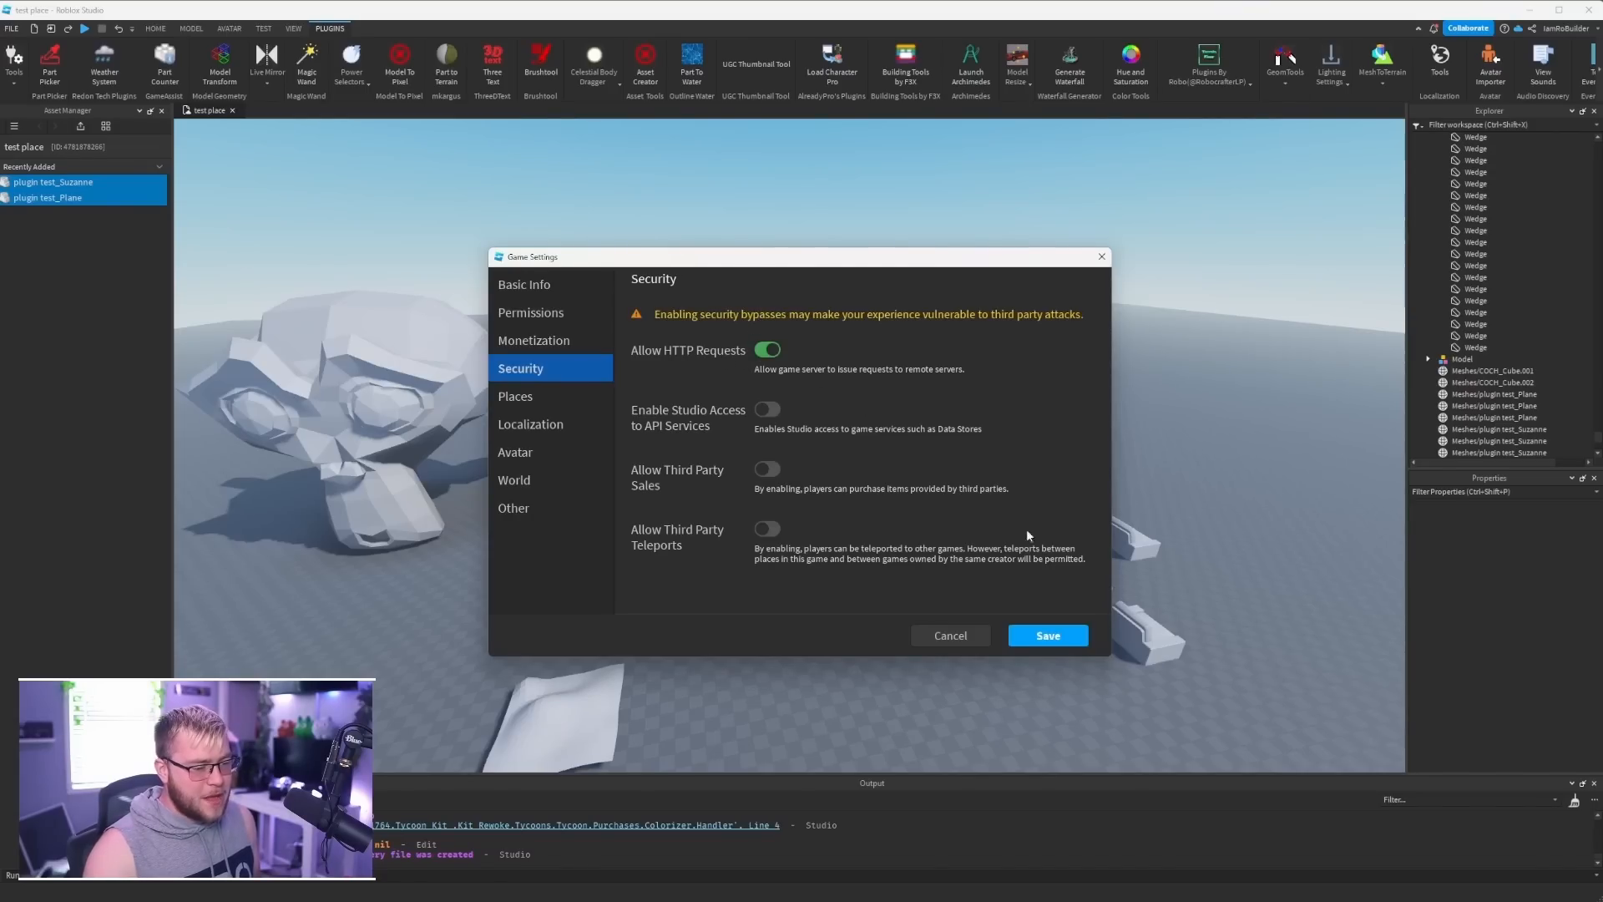
left_click(1051, 638)
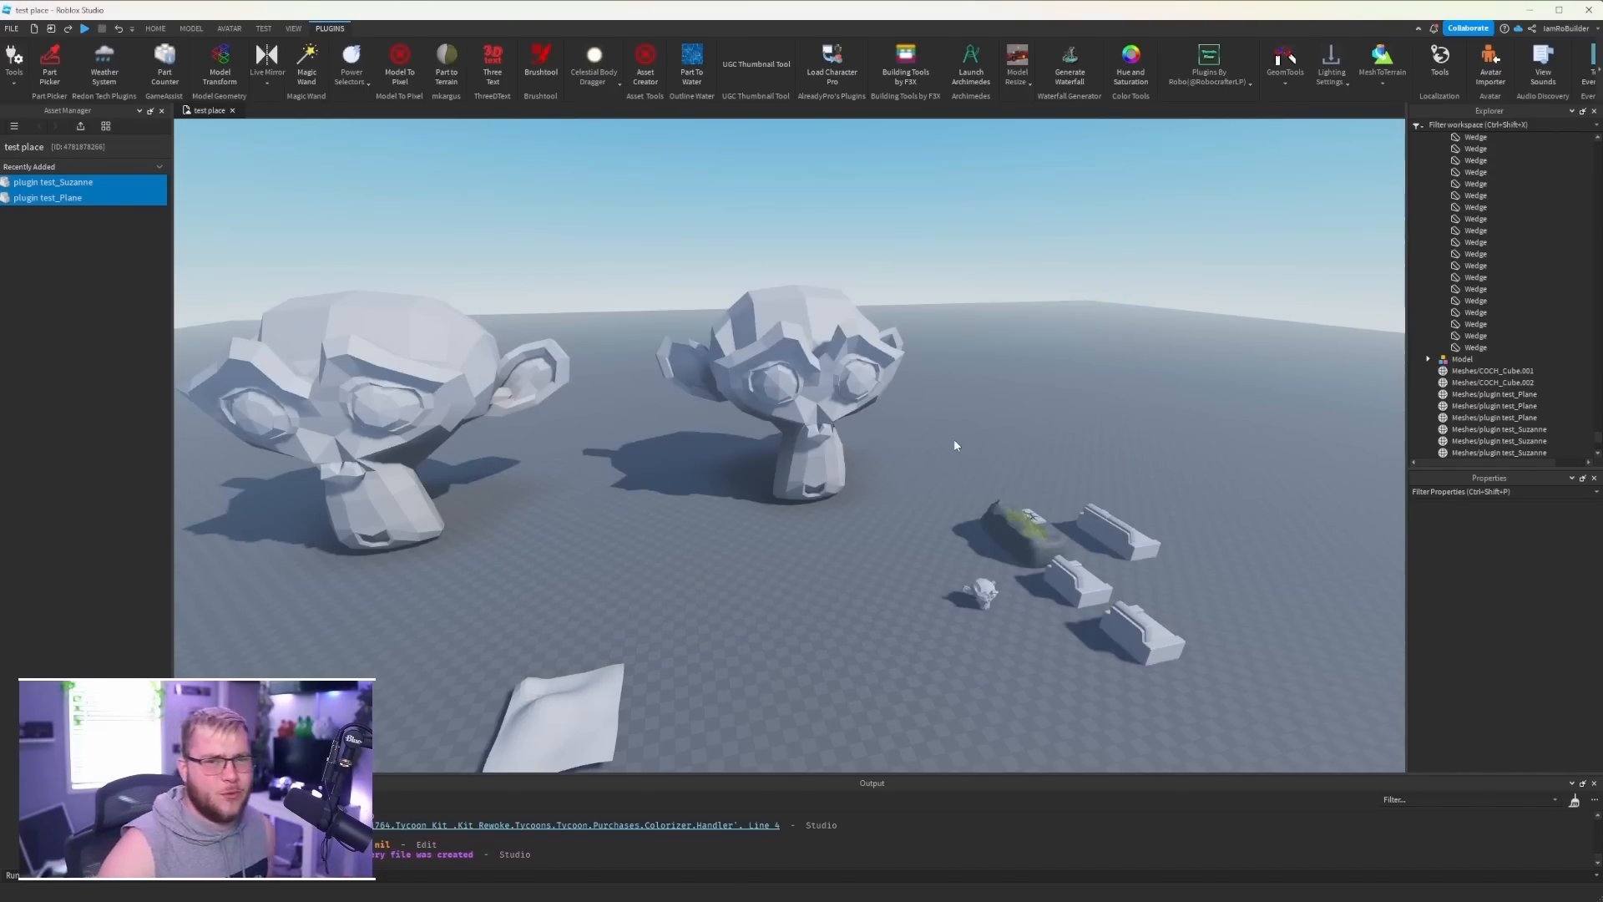
- Generate Rock terrain from the second enlarged monkey head mesh with MeshToTerrain
key("w")
right_click_drag(912, 427, 909, 423)
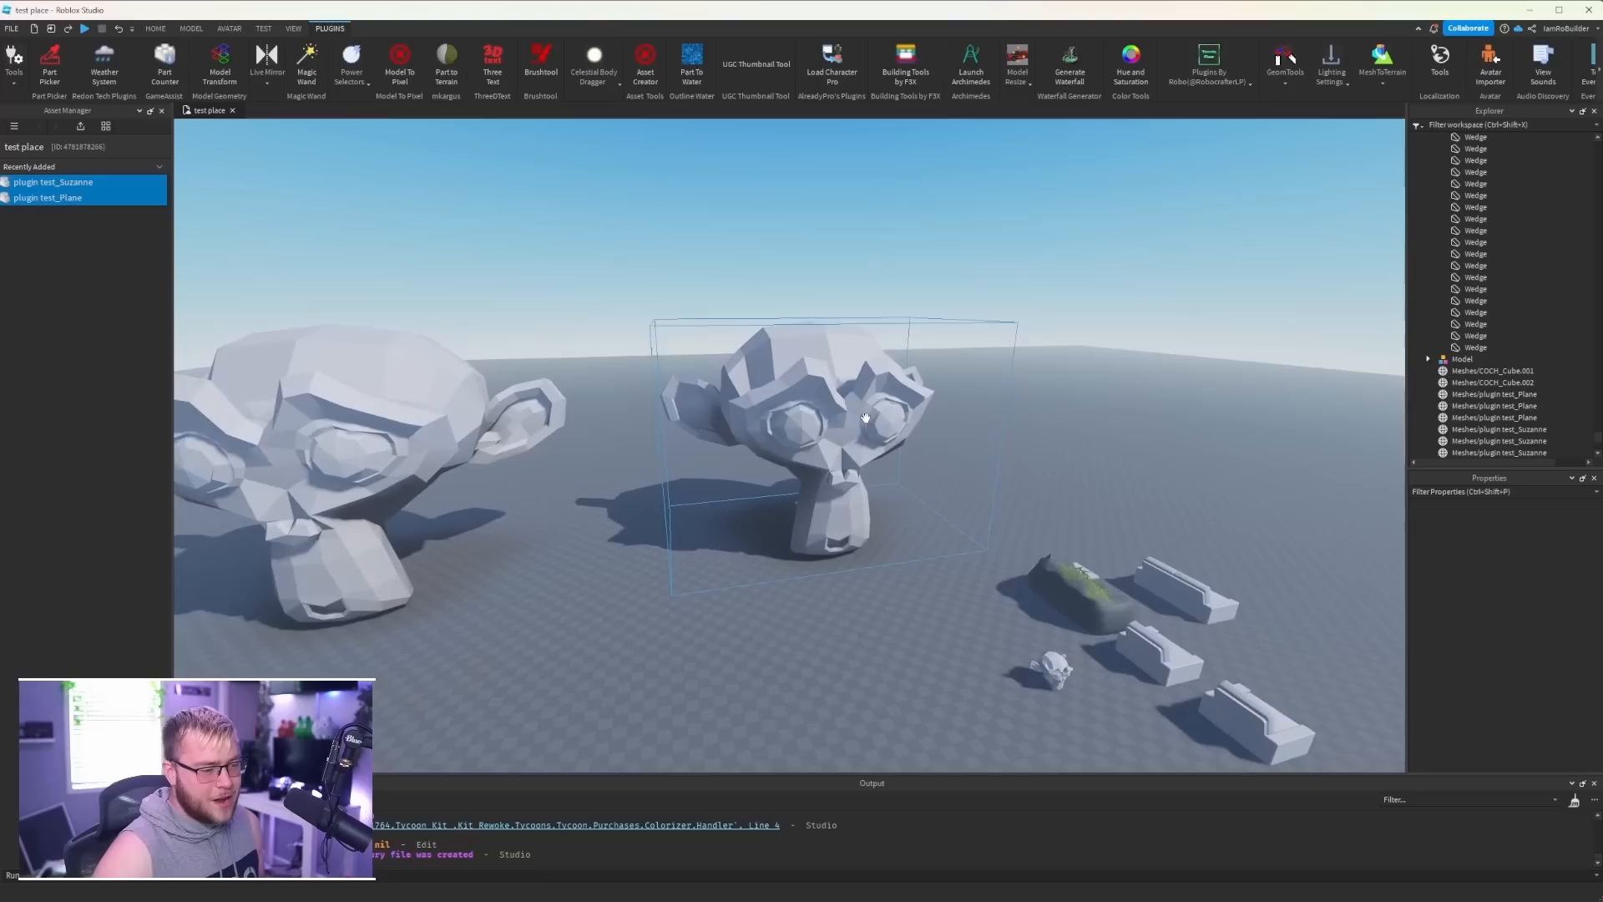
left_click(881, 408)
left_click(1400, 64)
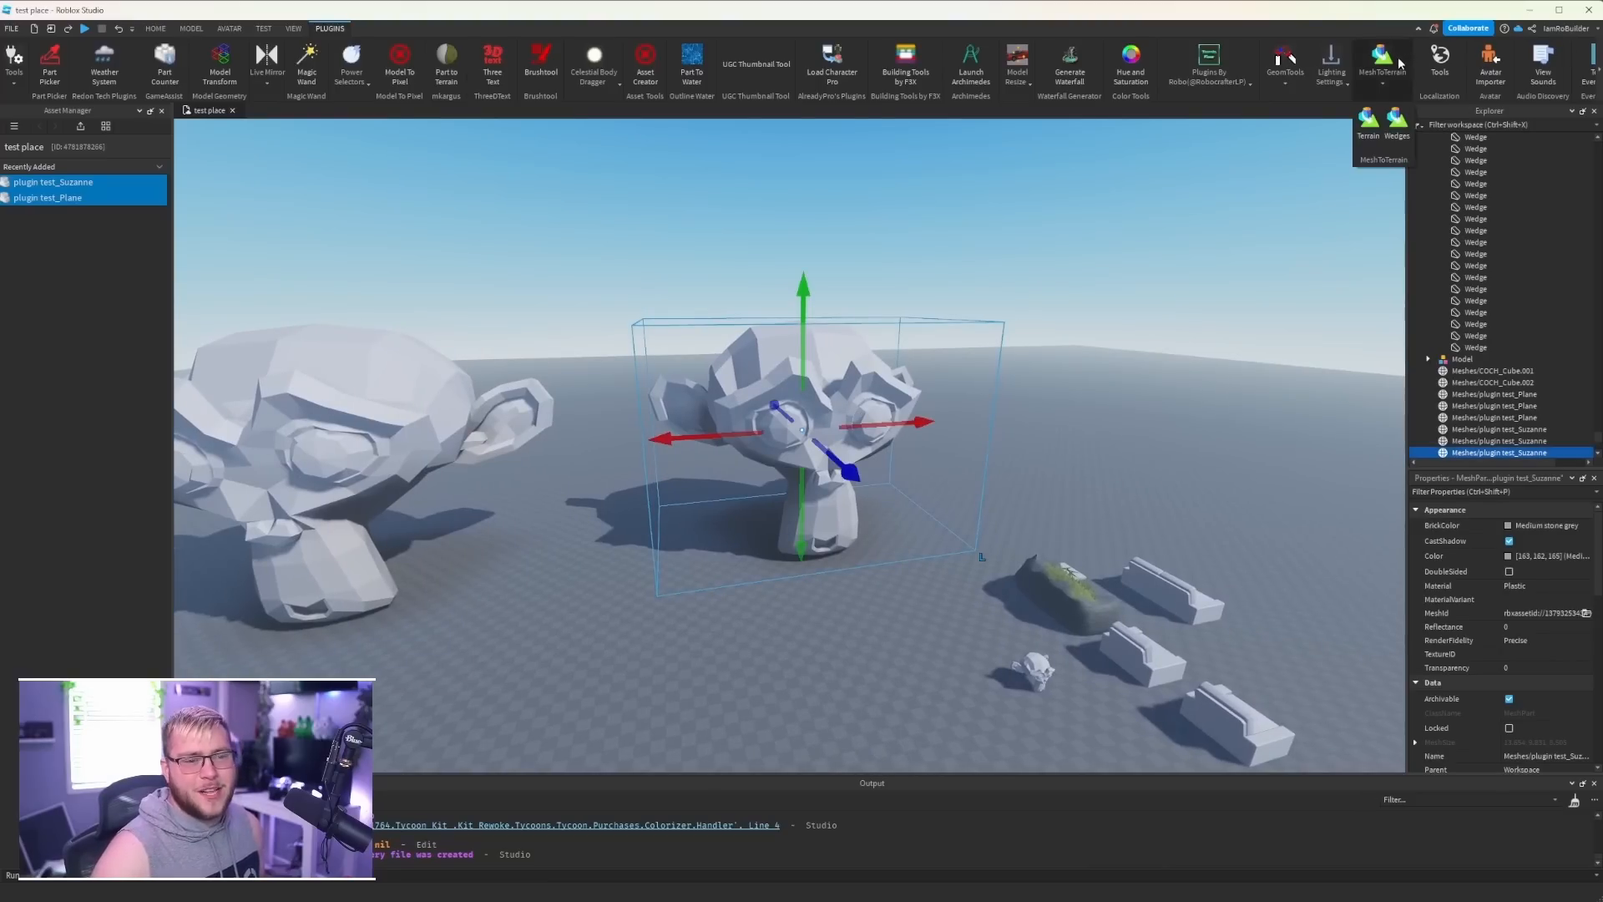
left_click(1362, 131)
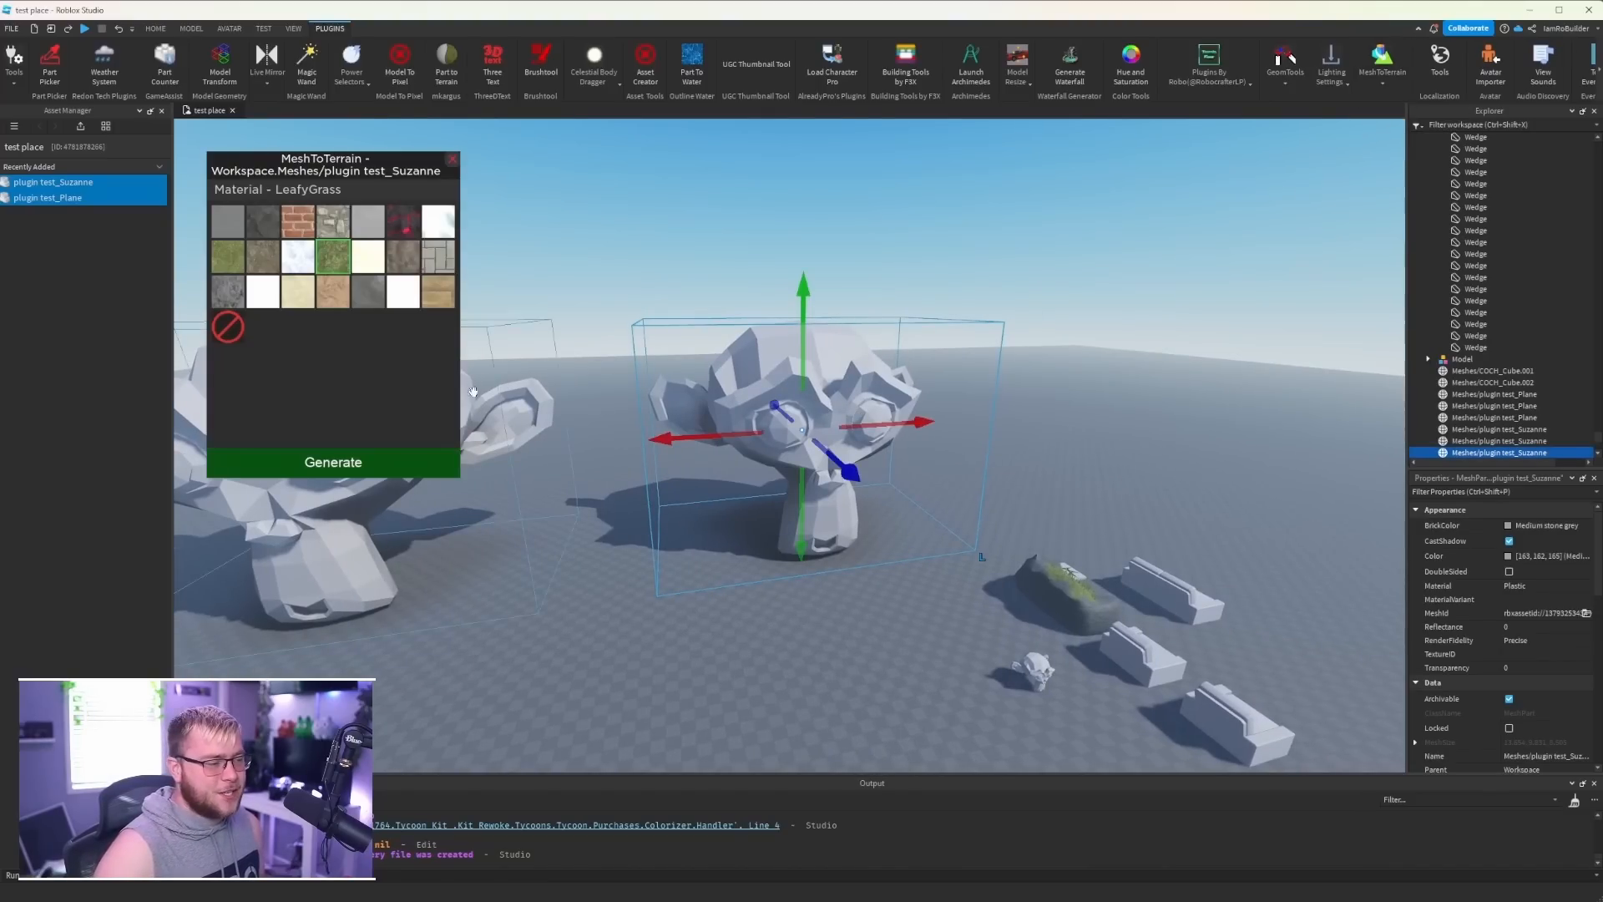
left_click(330, 461)
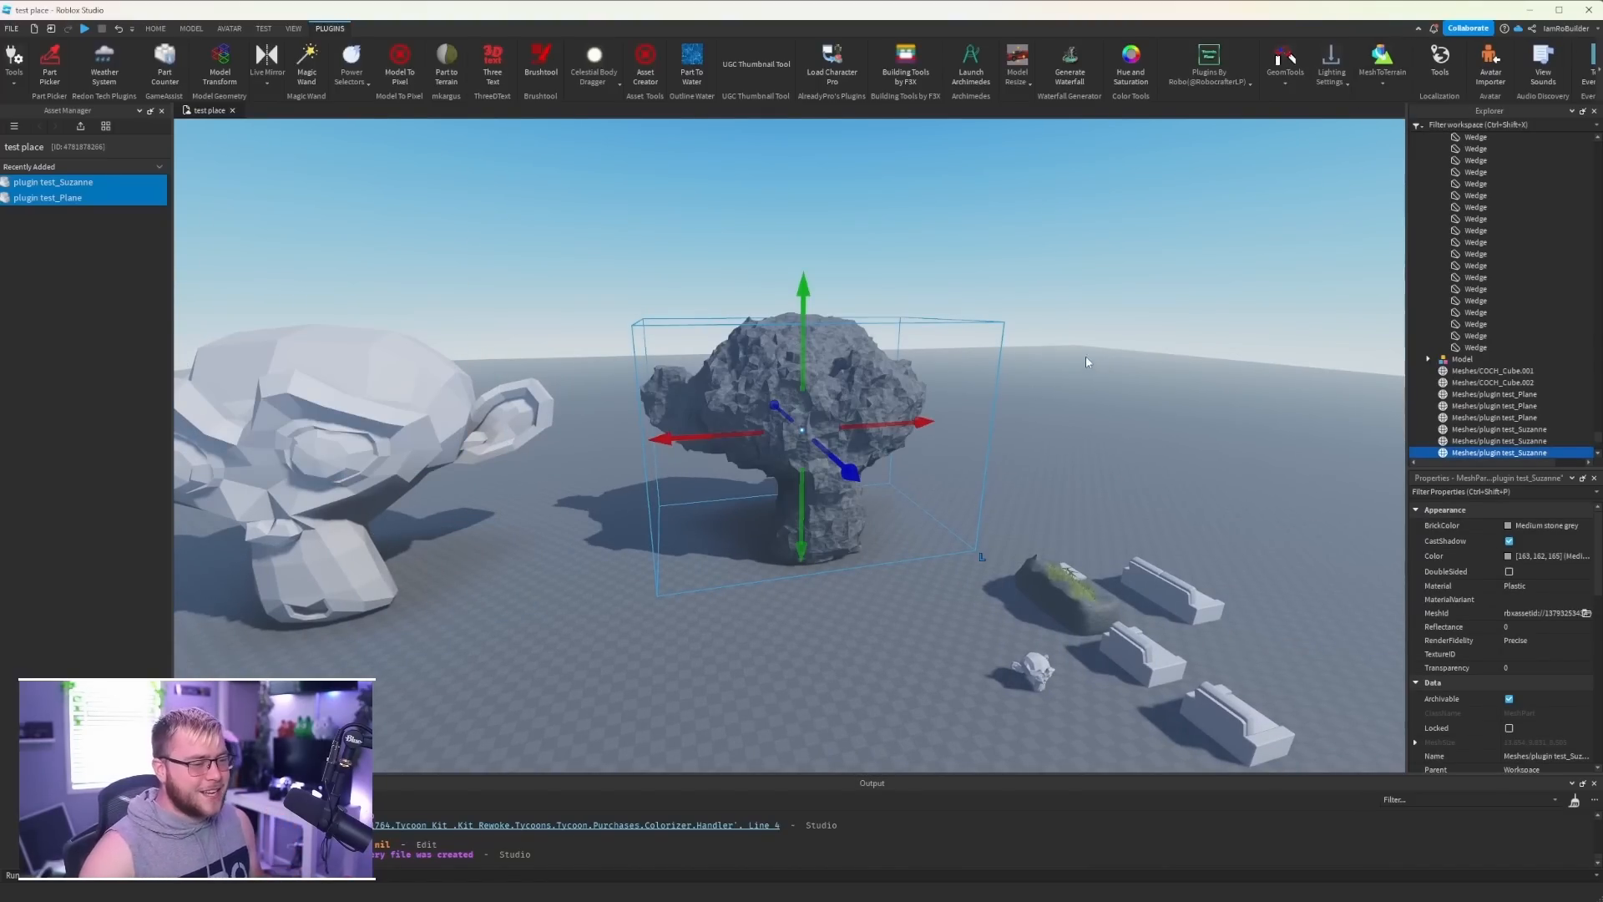
- Delete the source monkey head mesh from the generated rock terrain
scroll(1085, 357, "up", 5)
left_click_drag(809, 433, 1252, 419)
right_click_drag(844, 448, 803, 473)
key("a")
left_click(844, 448)
left_click(845, 449)
key("Delete")
- Examine the shape of the monkey head rock terrain from several sides and from farther away
key("w")
key("w")
key("a")
key("w")
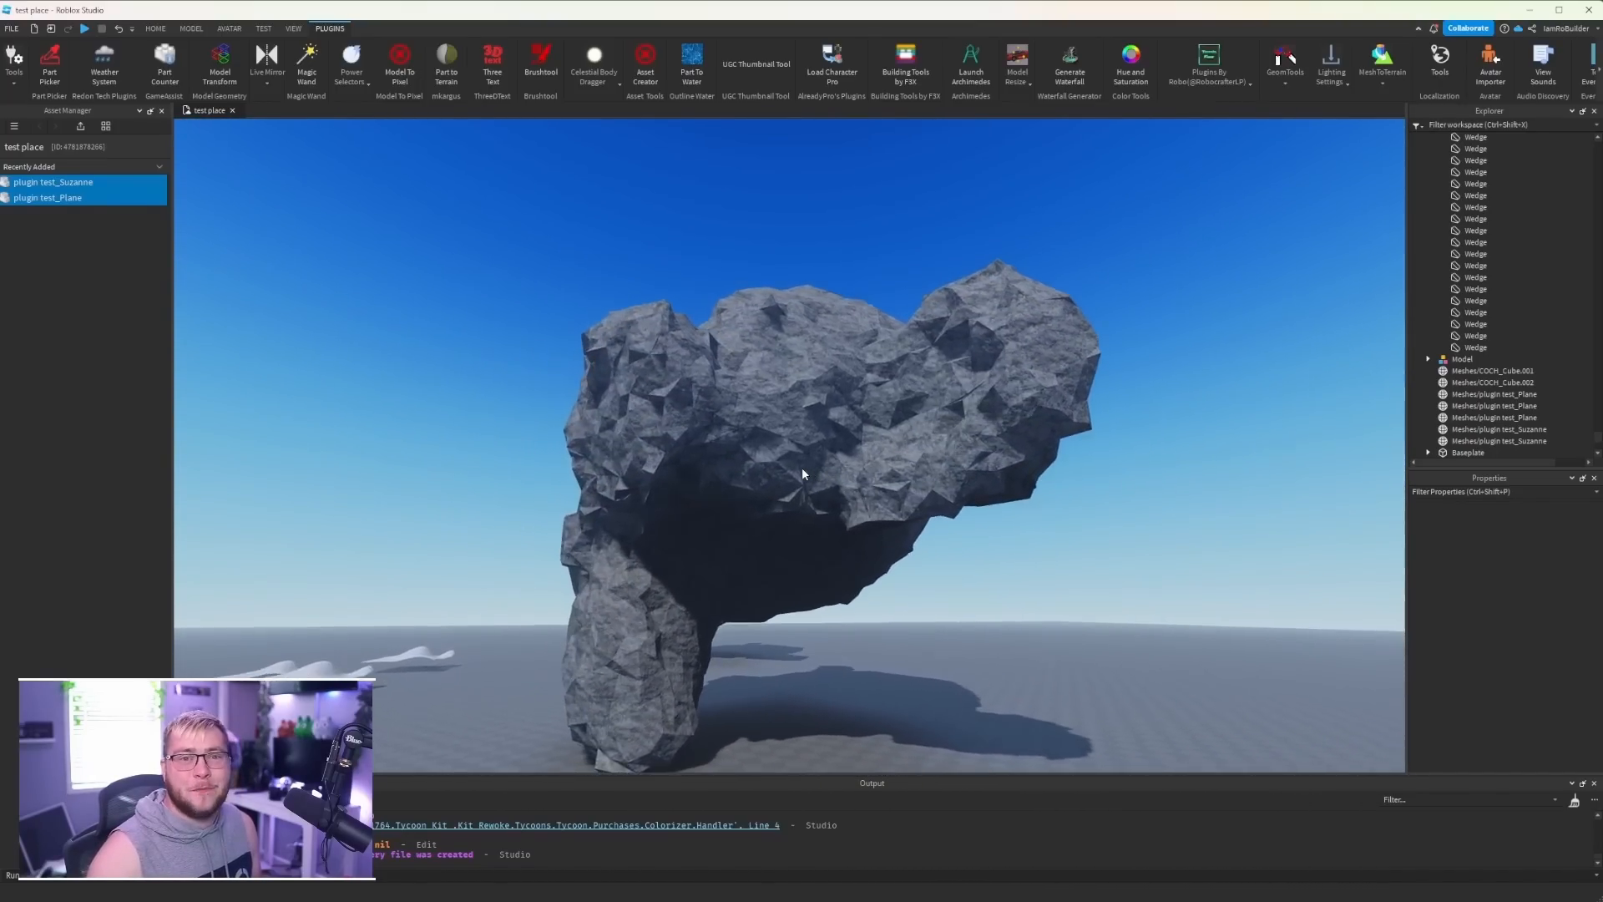
key("s")
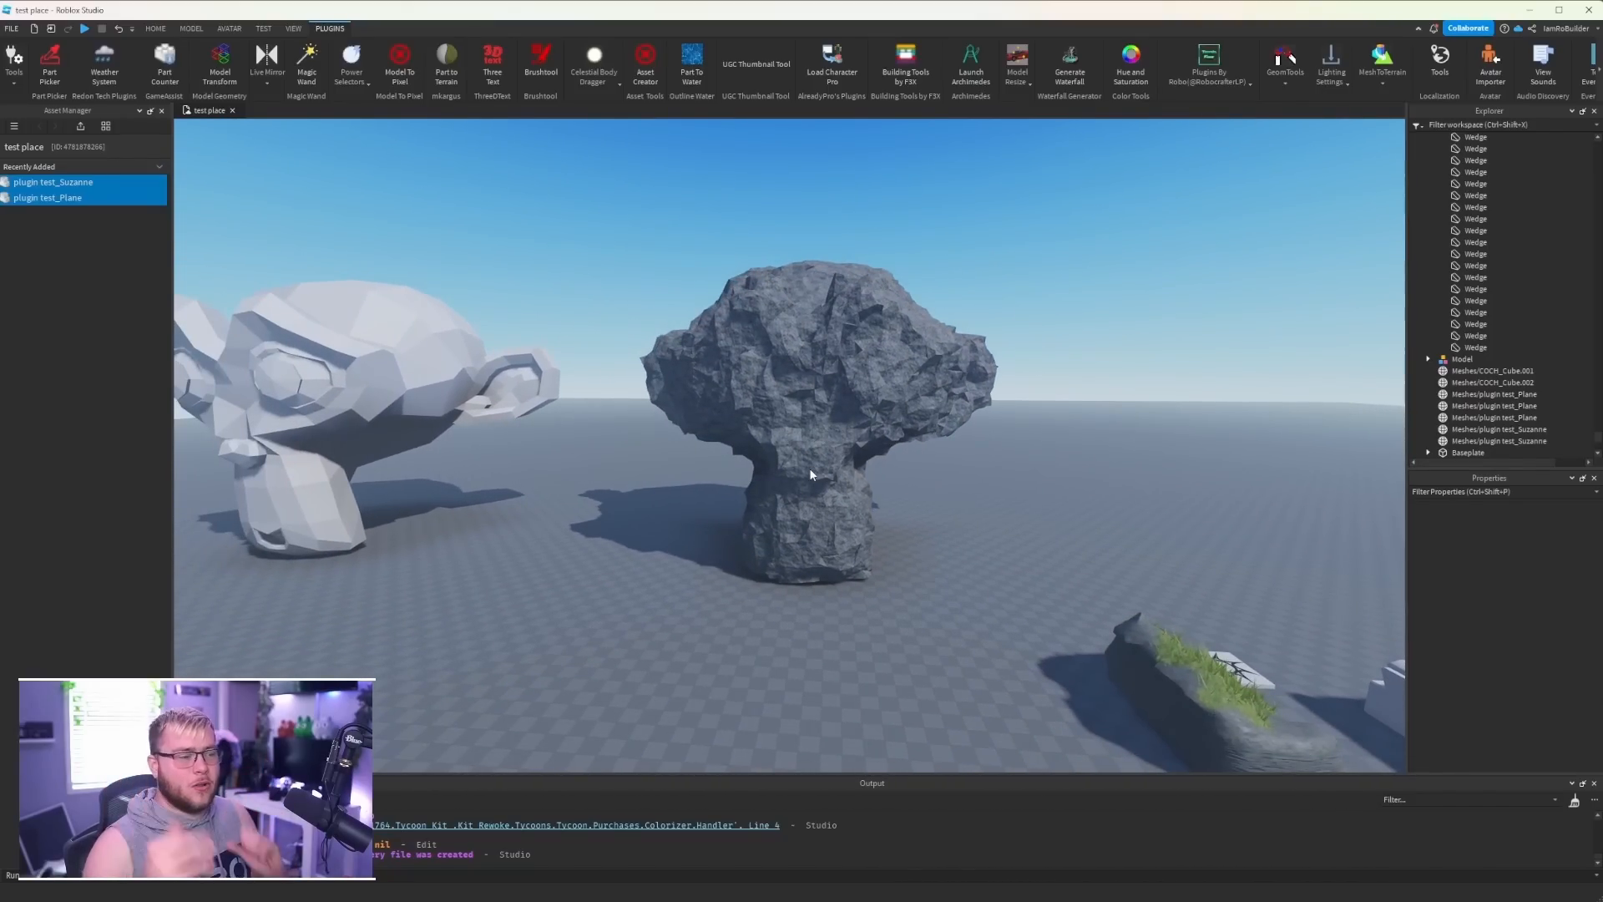
right_click_drag(874, 469, 874, 469)
key("s")
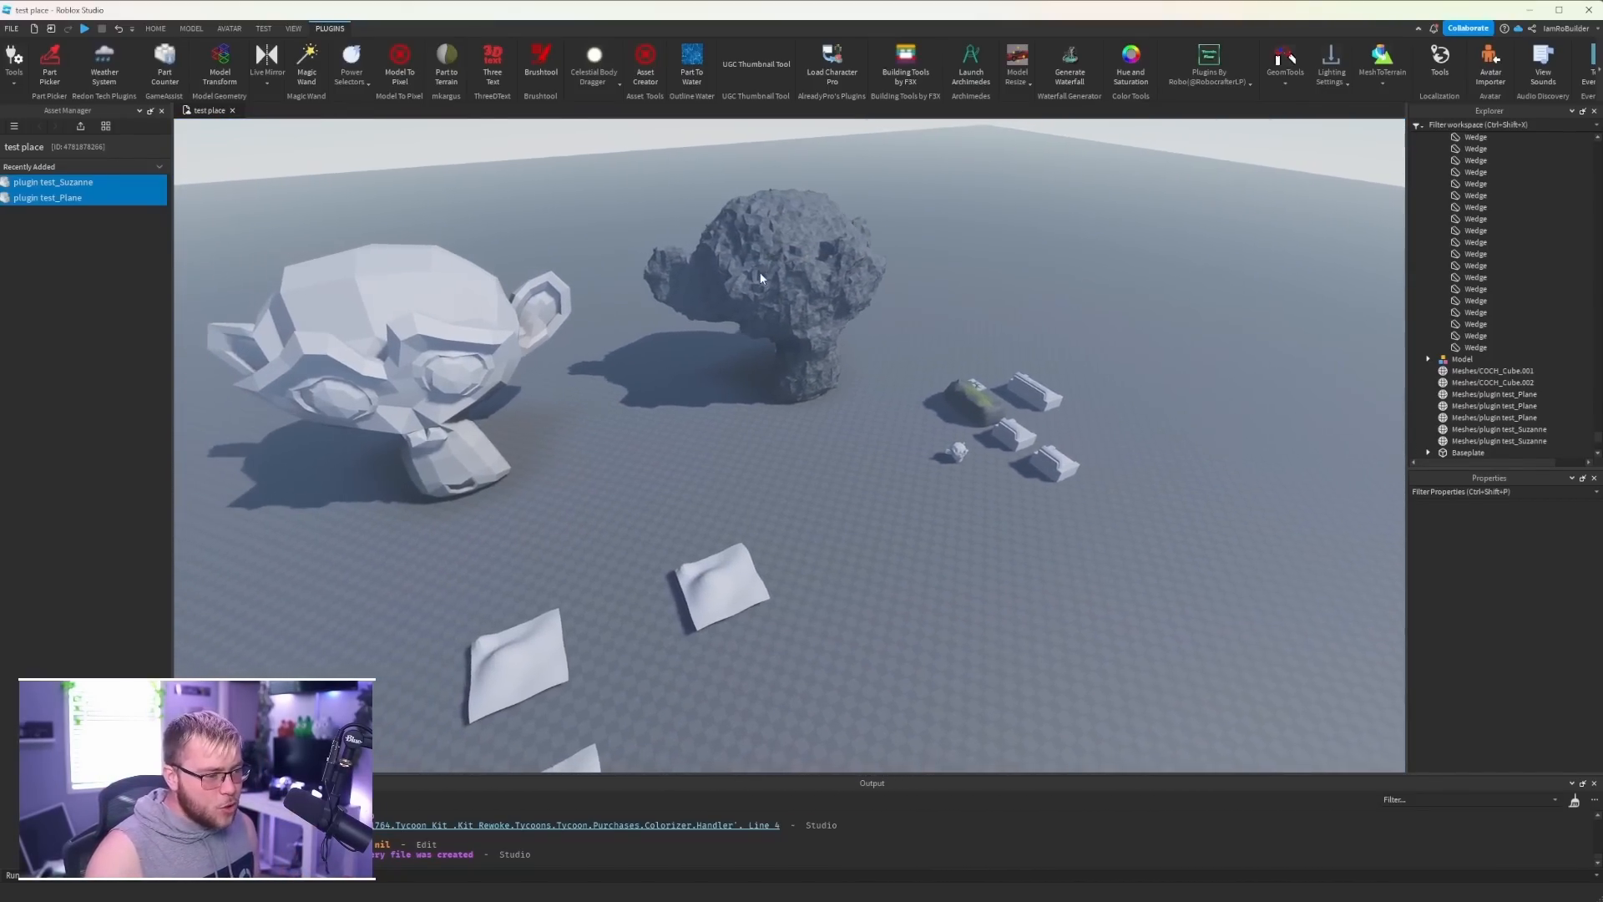
- Convert the remaining enlarged monkey head mesh to wedge parts with MeshToTerrain
key("a")
key("w")
left_click(551, 322)
right_click_drag(763, 319, 762, 318)
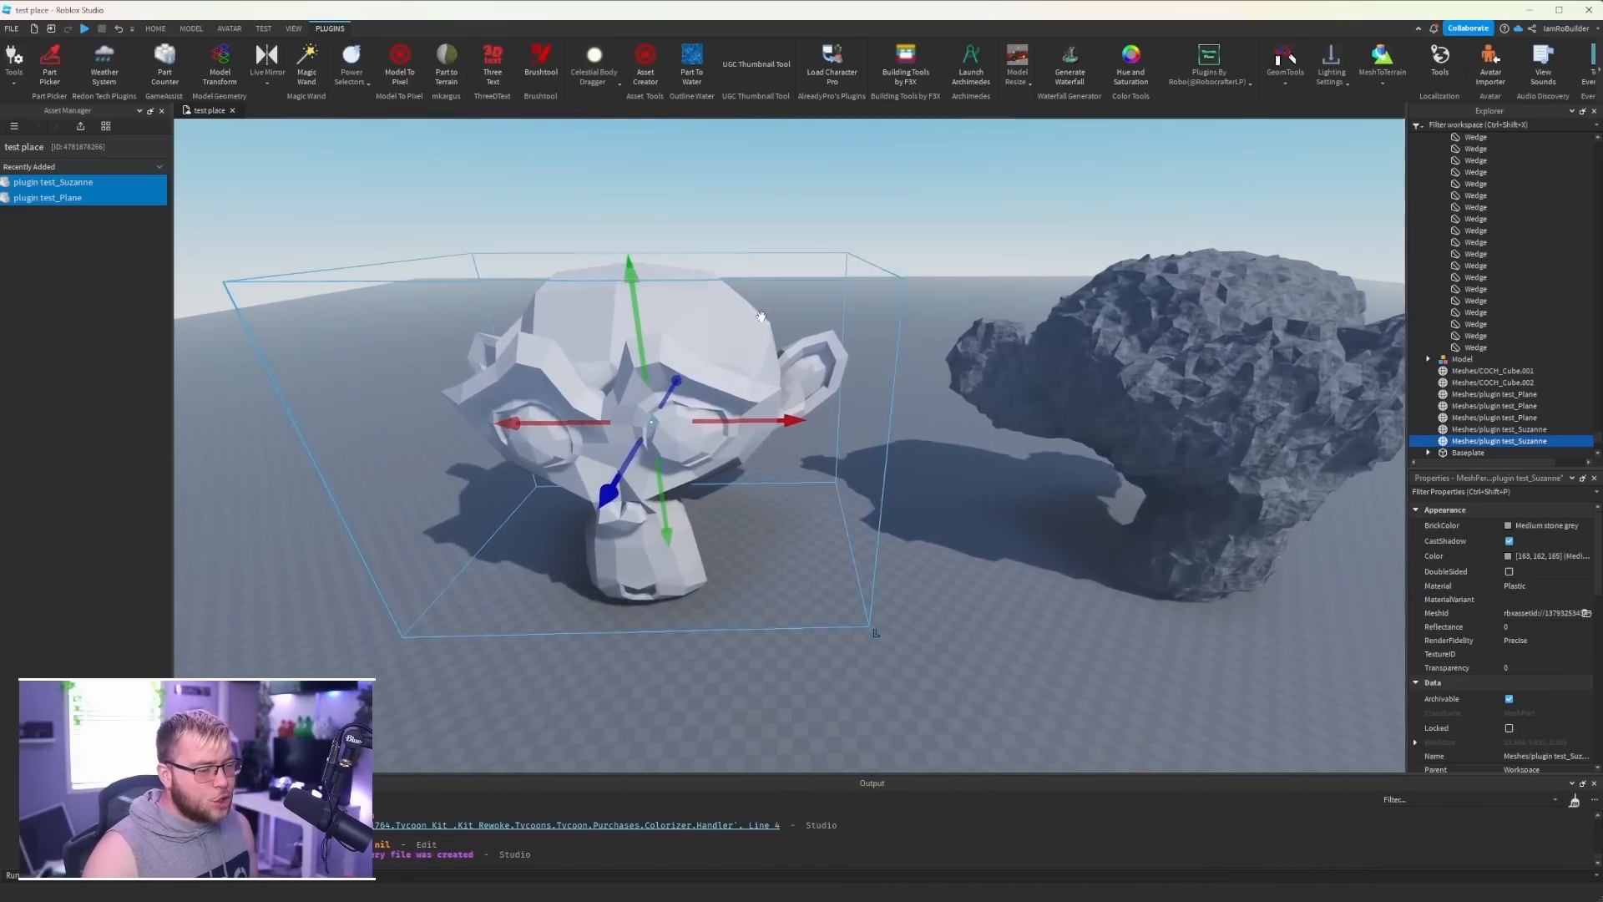
key("f")
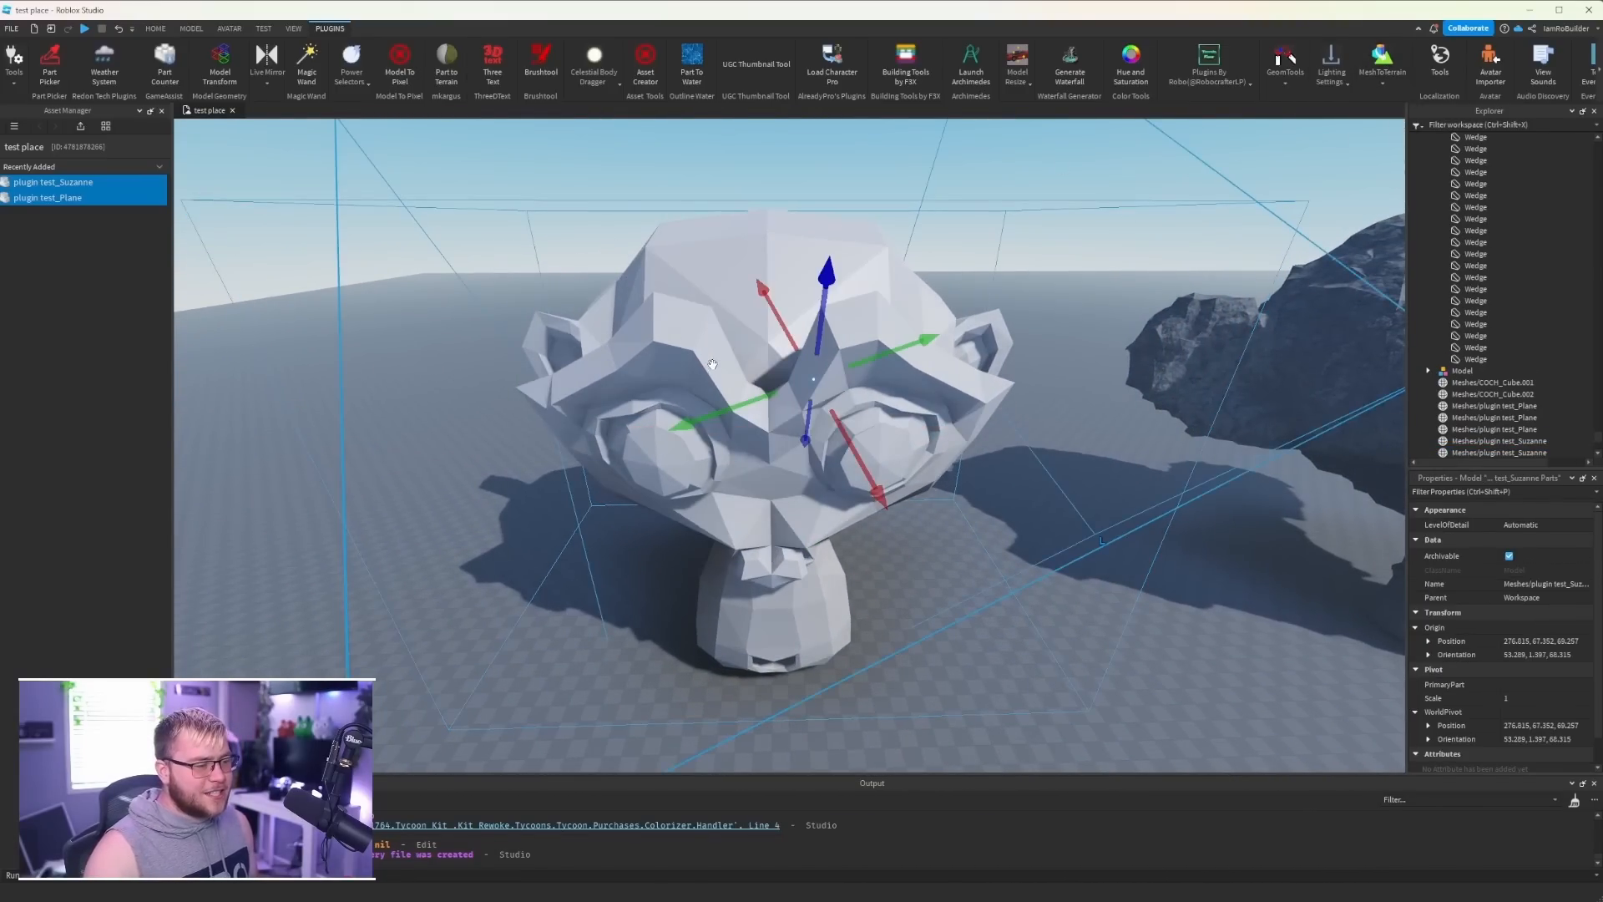
- Move the wedge-built monkey head out of the original mesh and place it beside it
key("a")
right_click_drag(765, 426, 773, 445)
key("s")
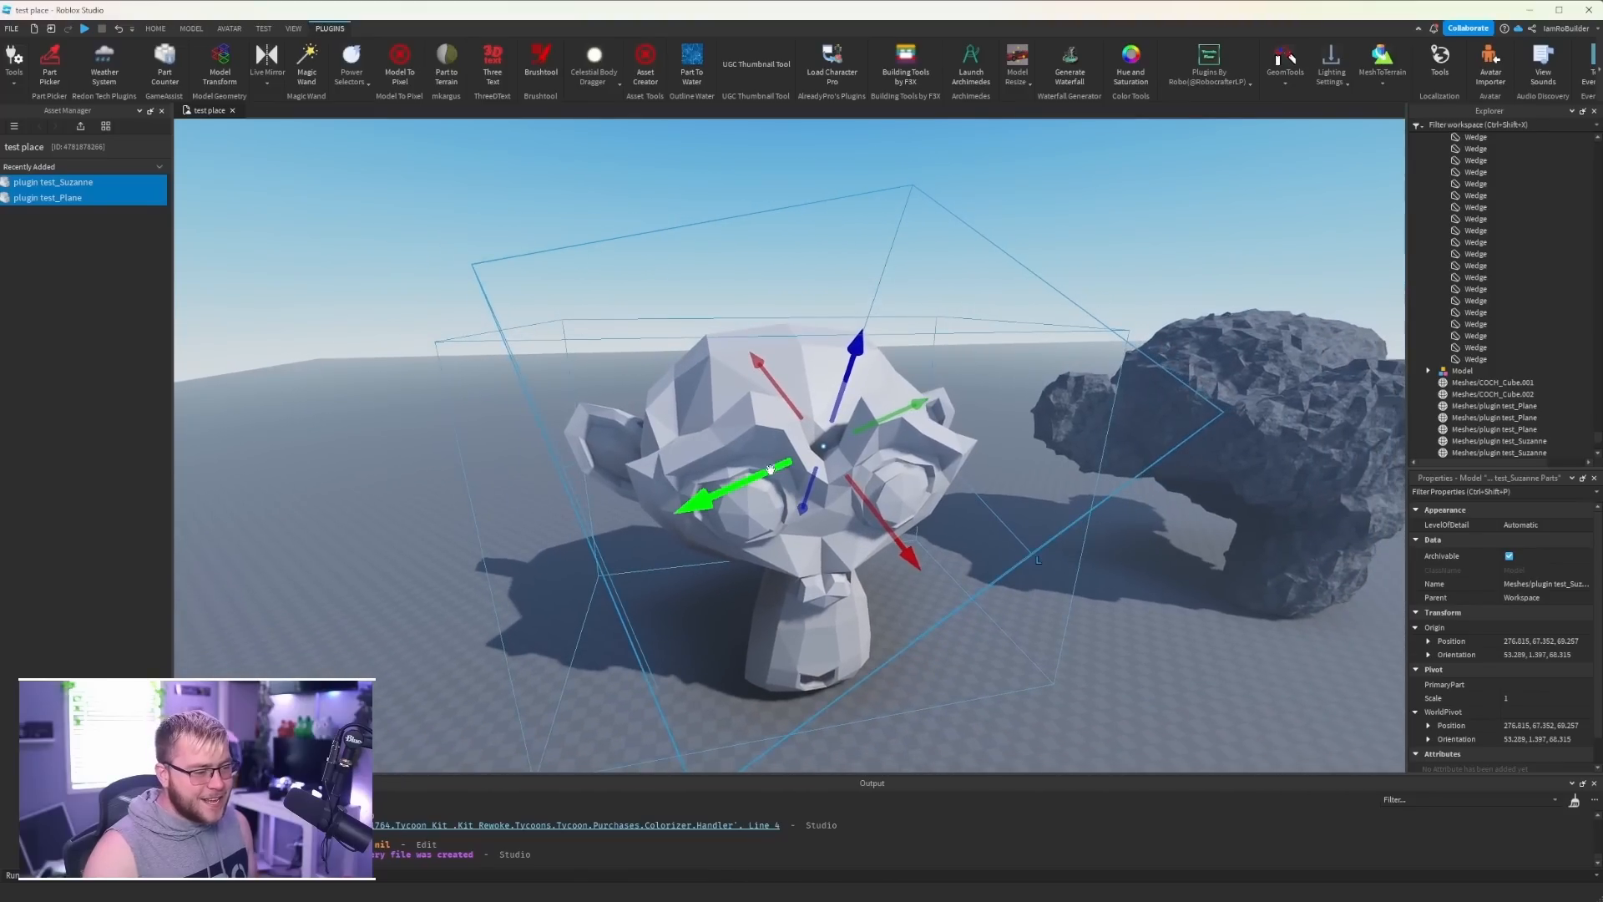
left_click_drag(770, 468, 379, 539)
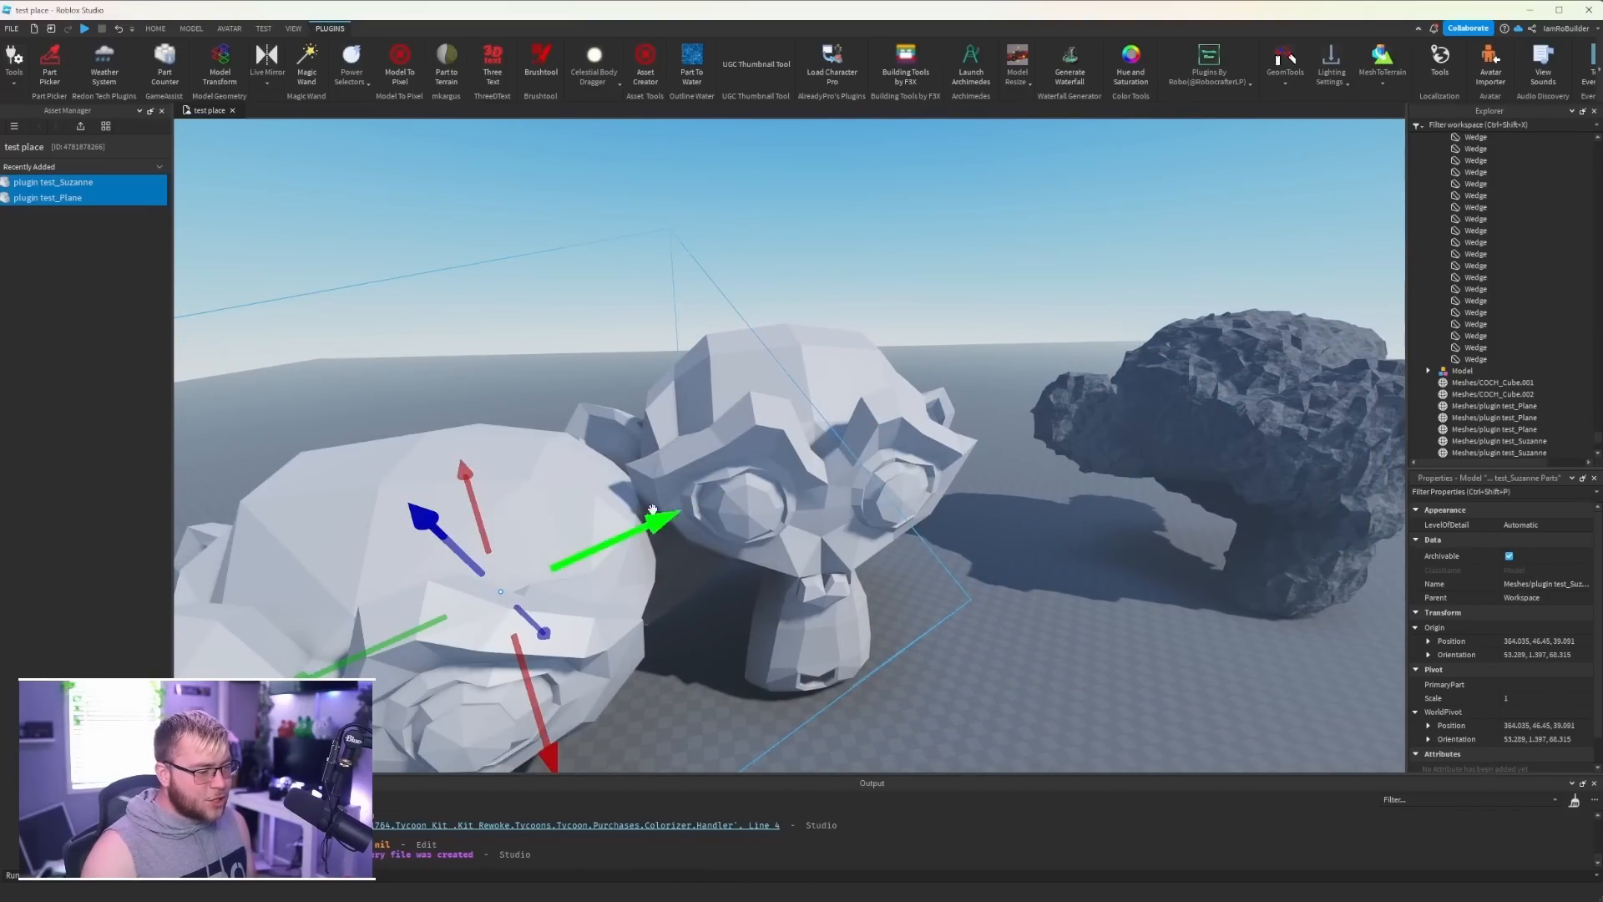
left_click_drag(577, 611, 467, 588)
- Examine the wedge-built monkey head up close, selecting a single wedge to inspect its parts
key("a")
left_click(615, 457)
right_click_drag(614, 457, 632, 452)
key("w")
right_click_drag(758, 412, 759, 409)
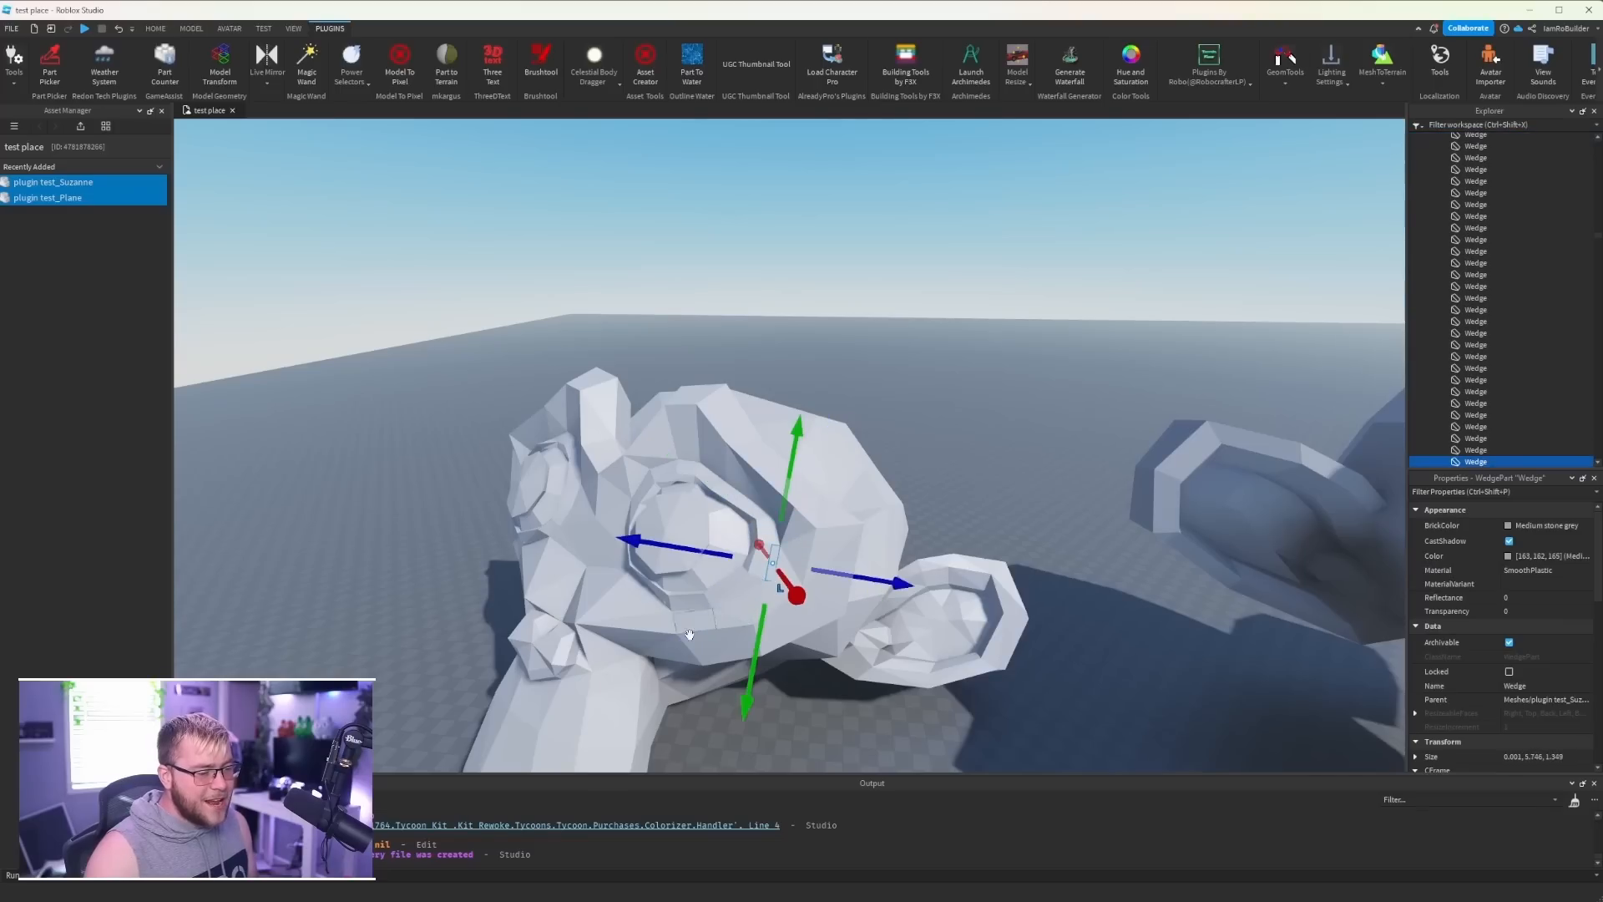
right_click_drag(629, 467, 629, 451)
key("s")
left_click(716, 308)
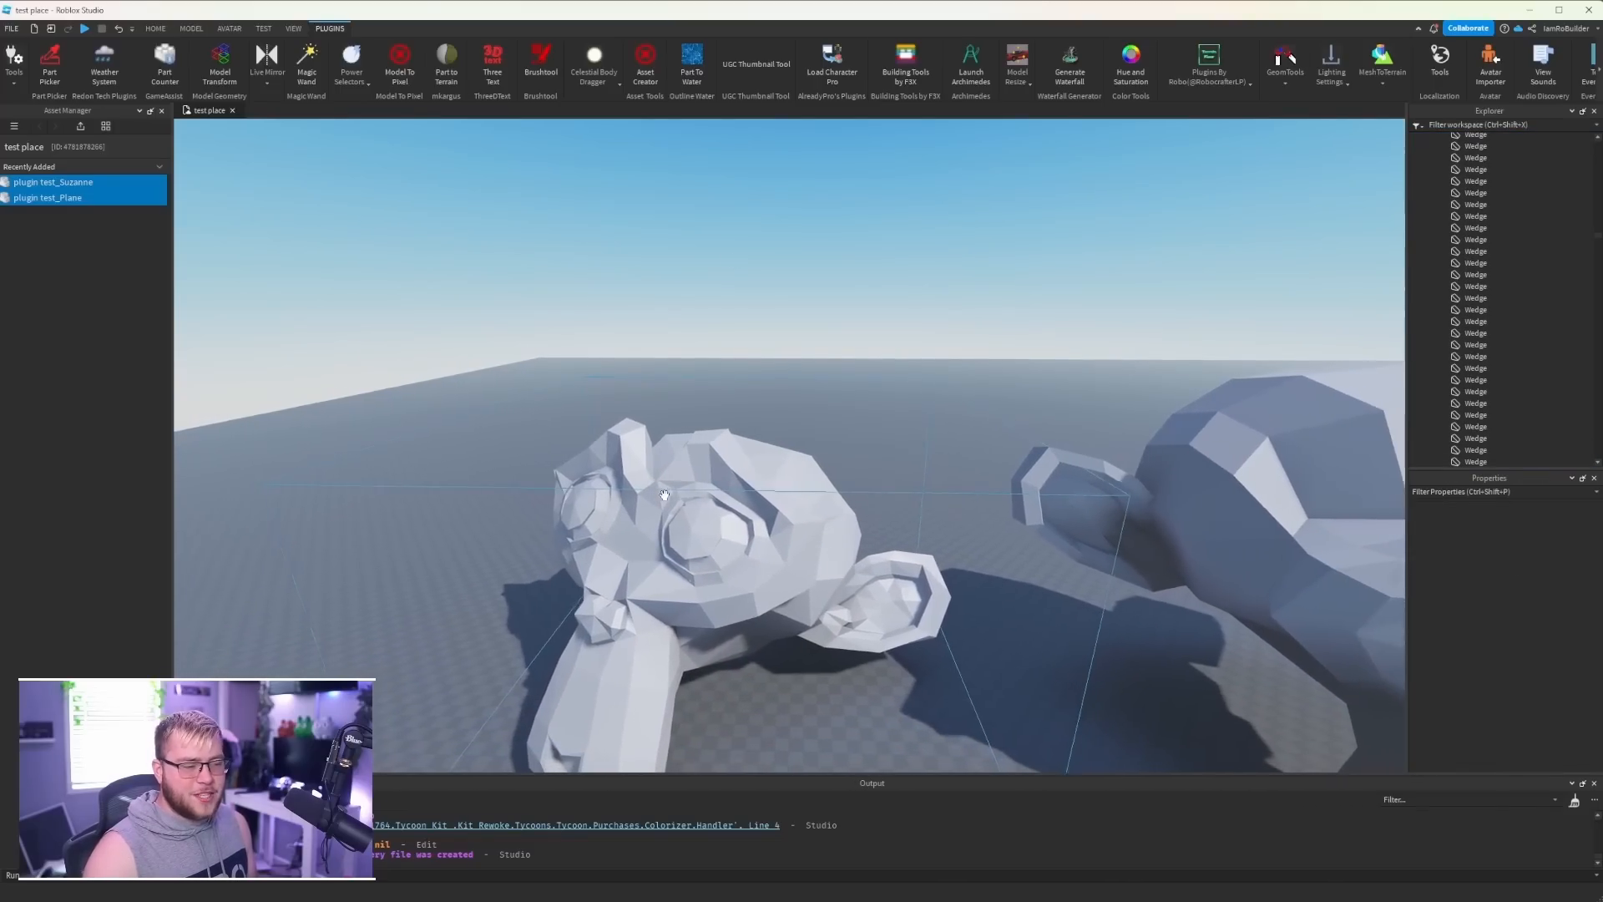
key("a")
left_click(808, 489)
key("a")
right_click_drag(809, 489, 803, 487)
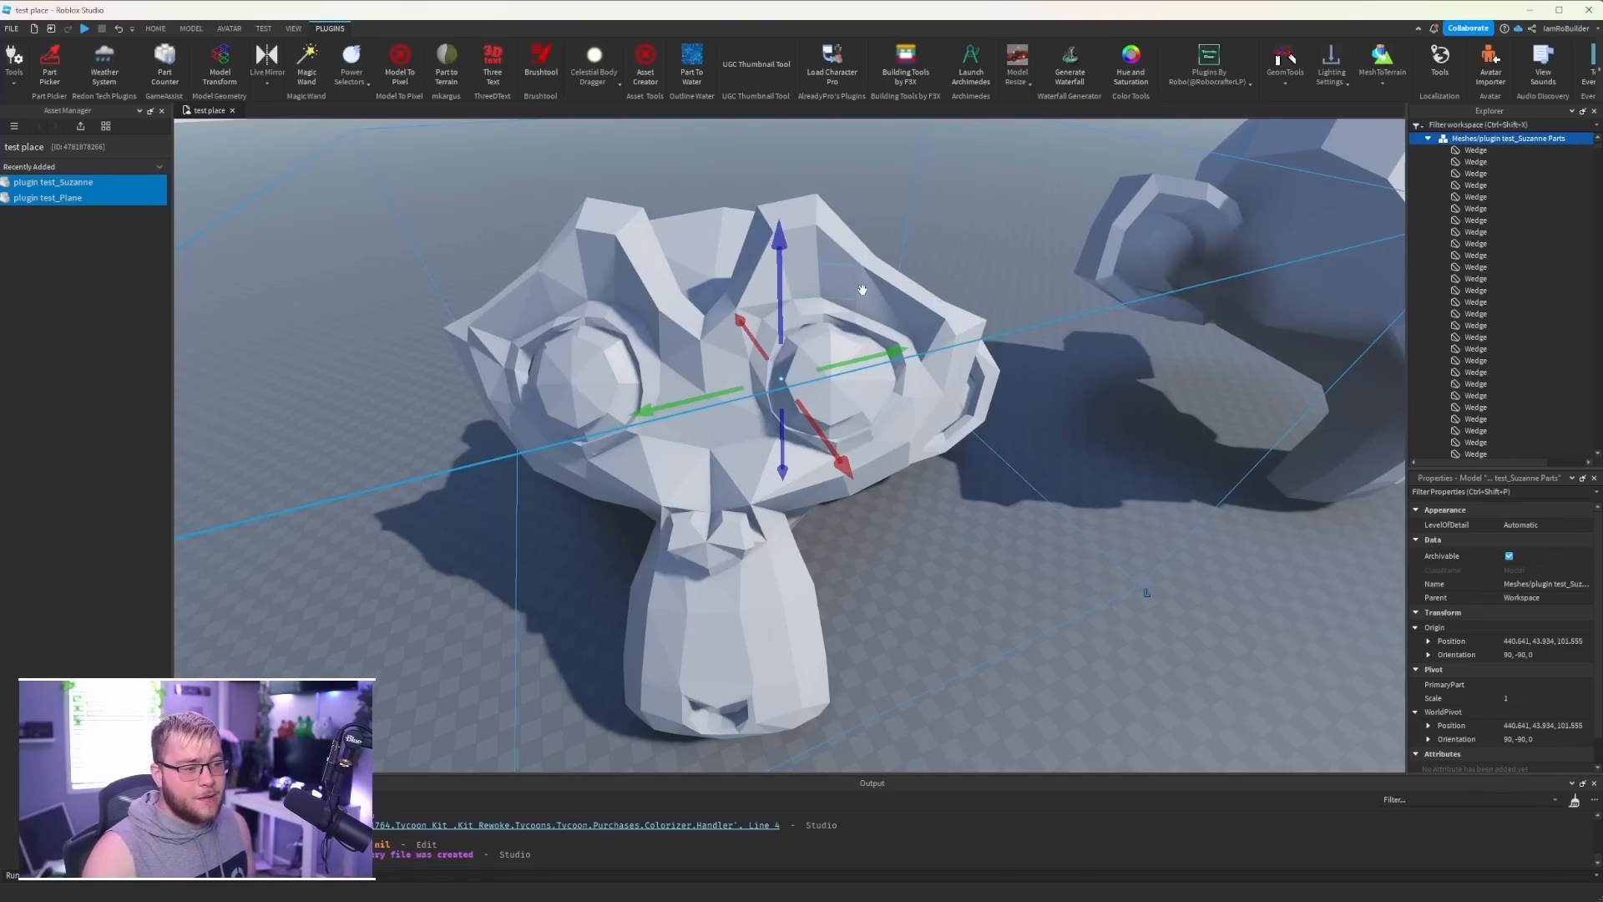
- Generate LeafyGrass terrain from one of the plane meshes with MeshToTerrain
key("s")
right_click_drag(749, 458, 748, 458)
key("w")
left_click(643, 441)
key("f")
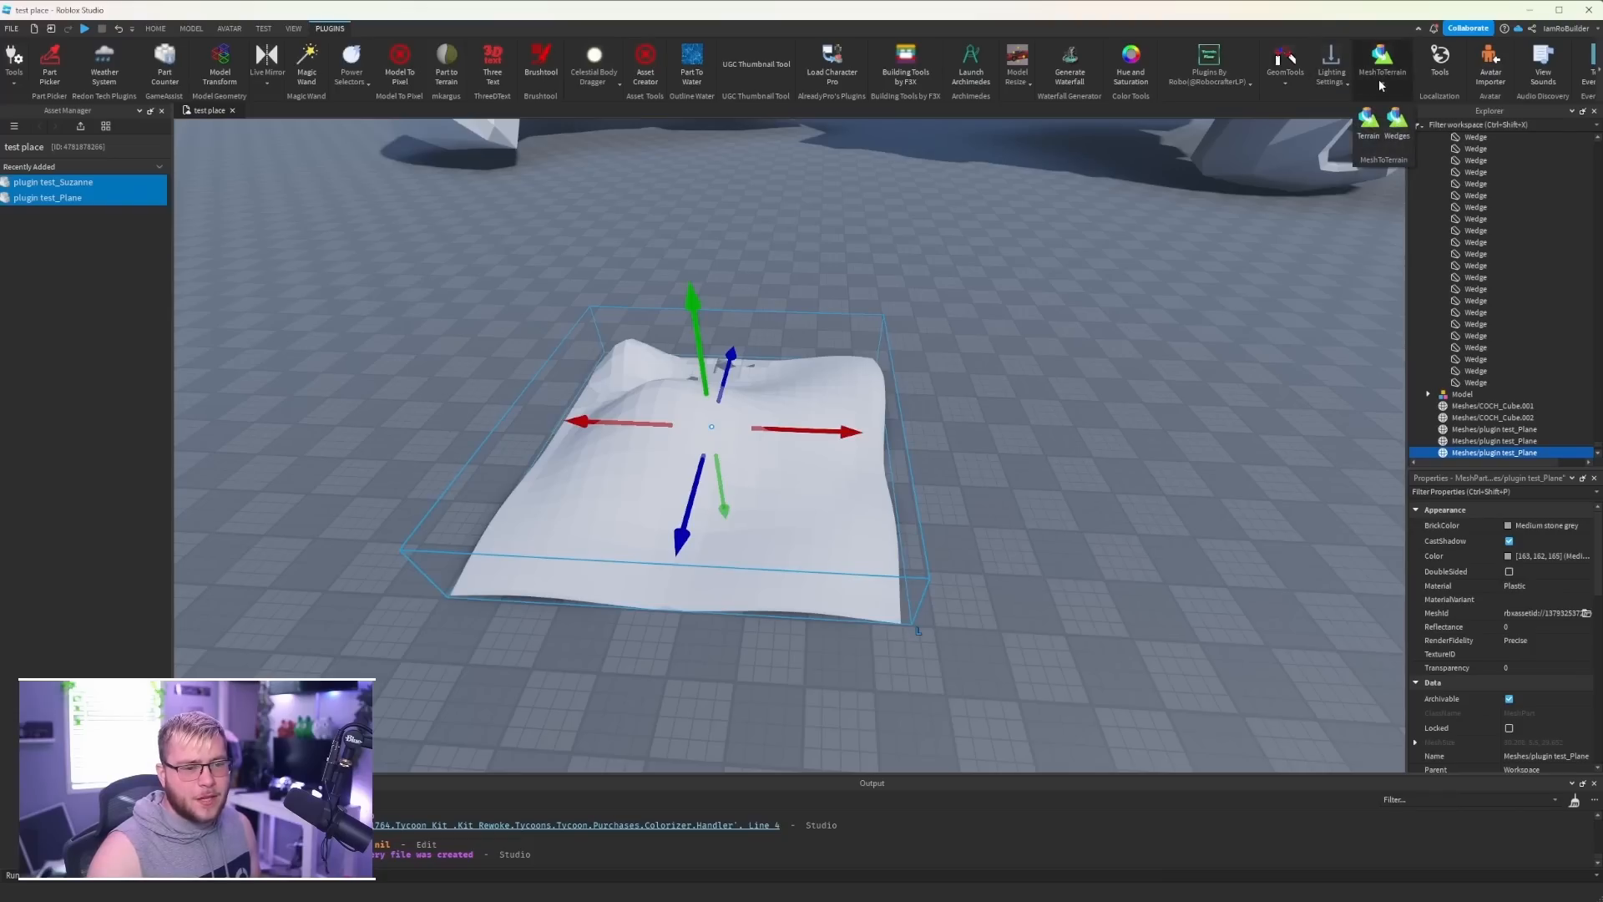
left_click(1402, 126)
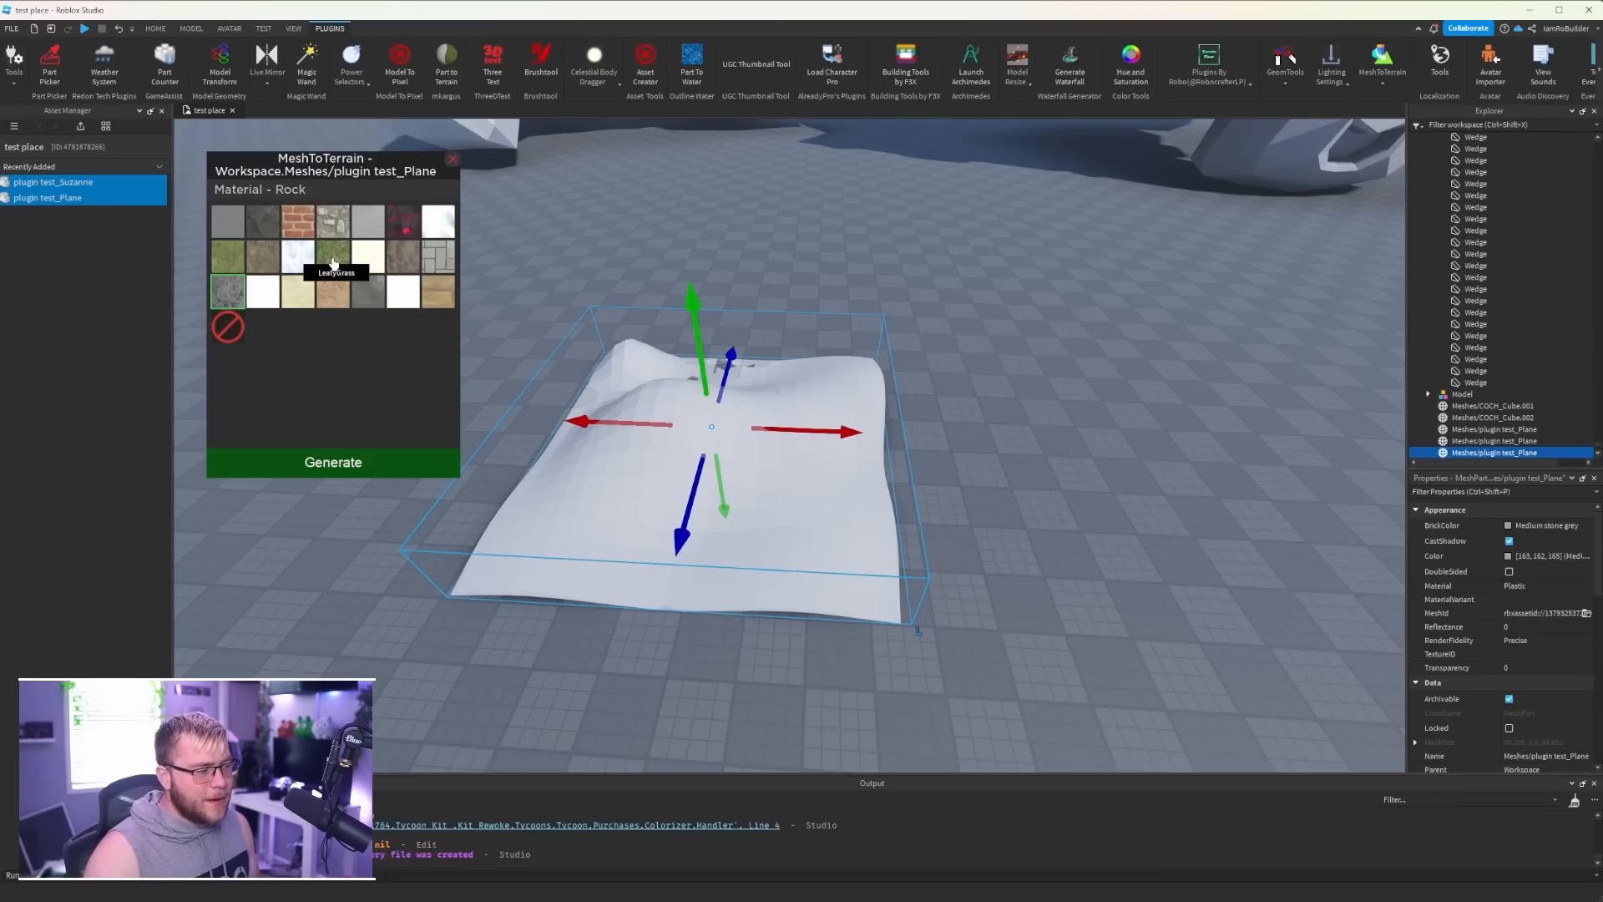
left_click(326, 458)
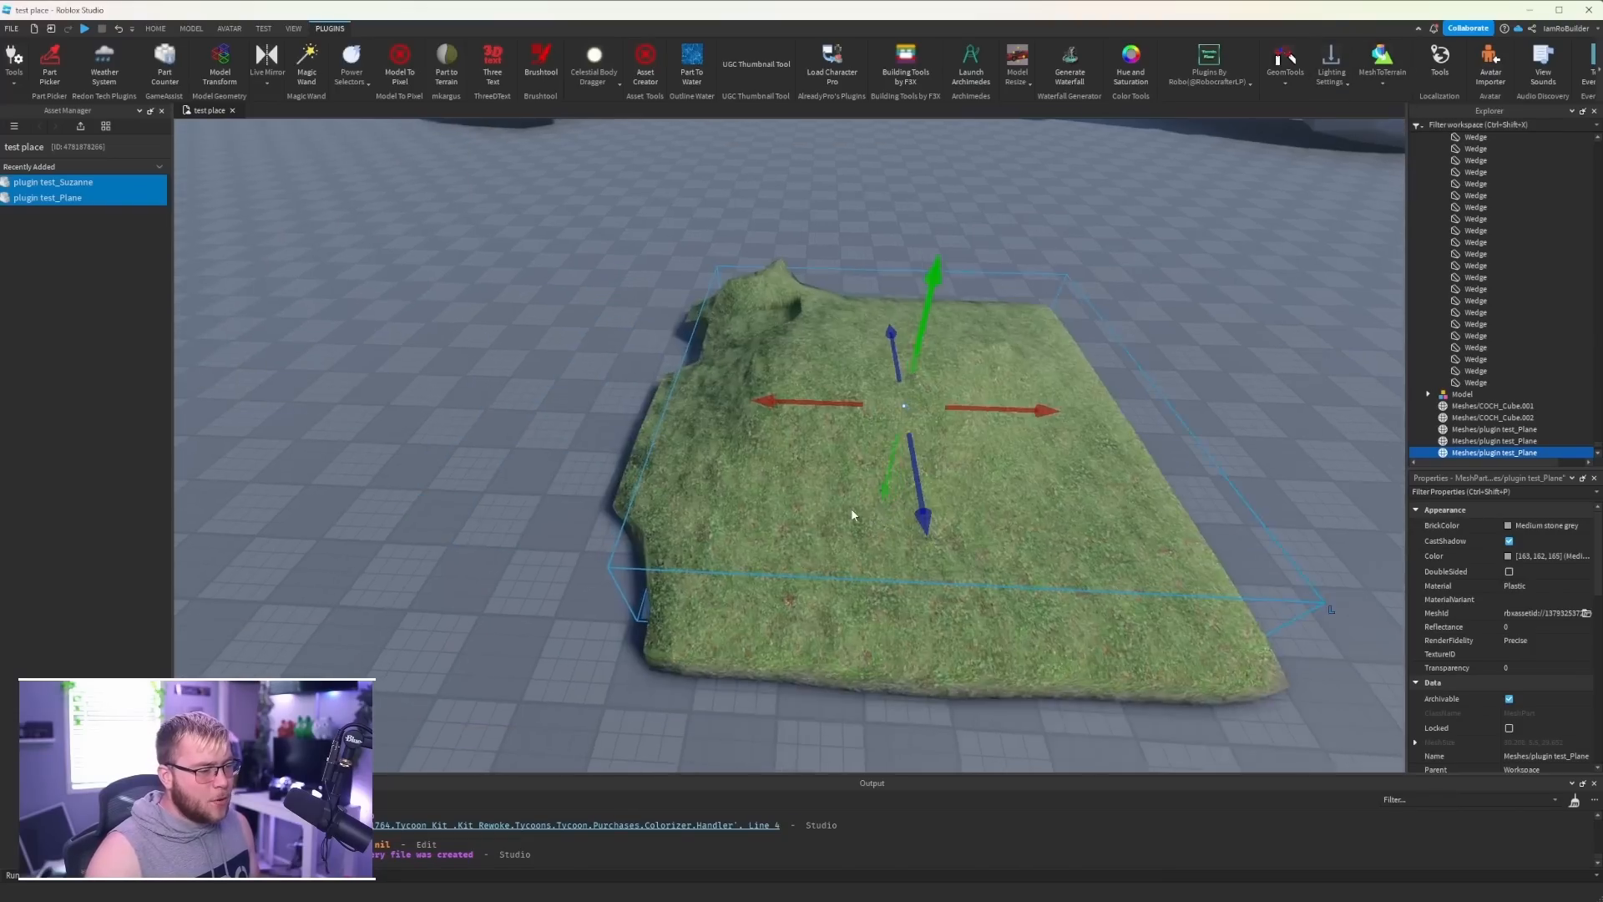
- Convert a second plane mesh to wedge parts with MeshToTerrain
right_click_drag(852, 510, 852, 510)
left_click(913, 524)
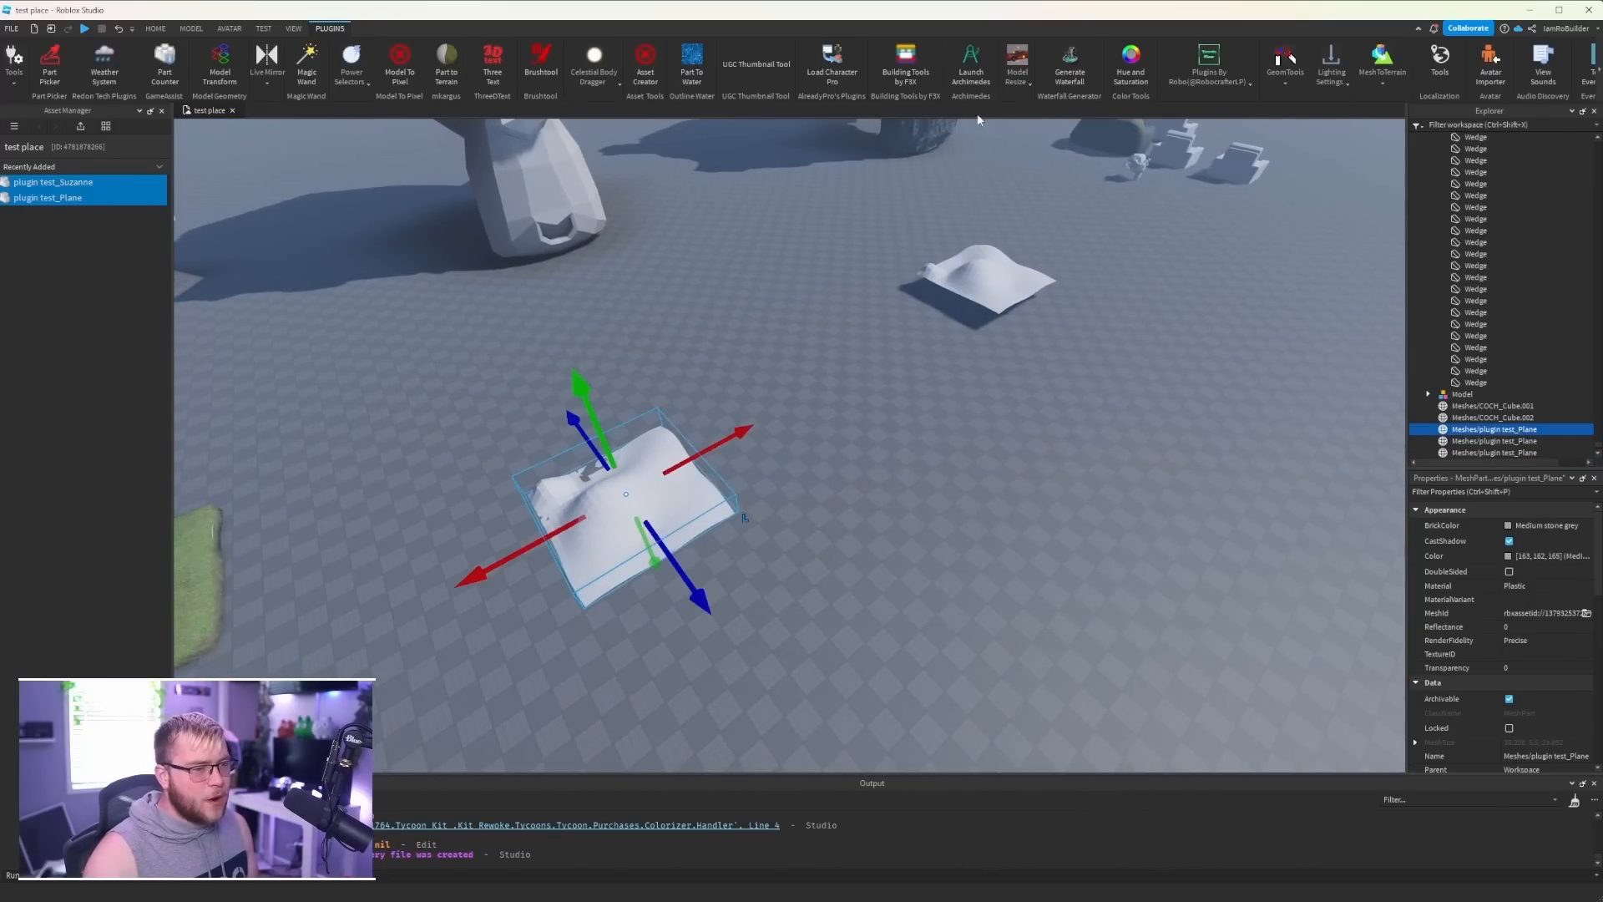
key("f")
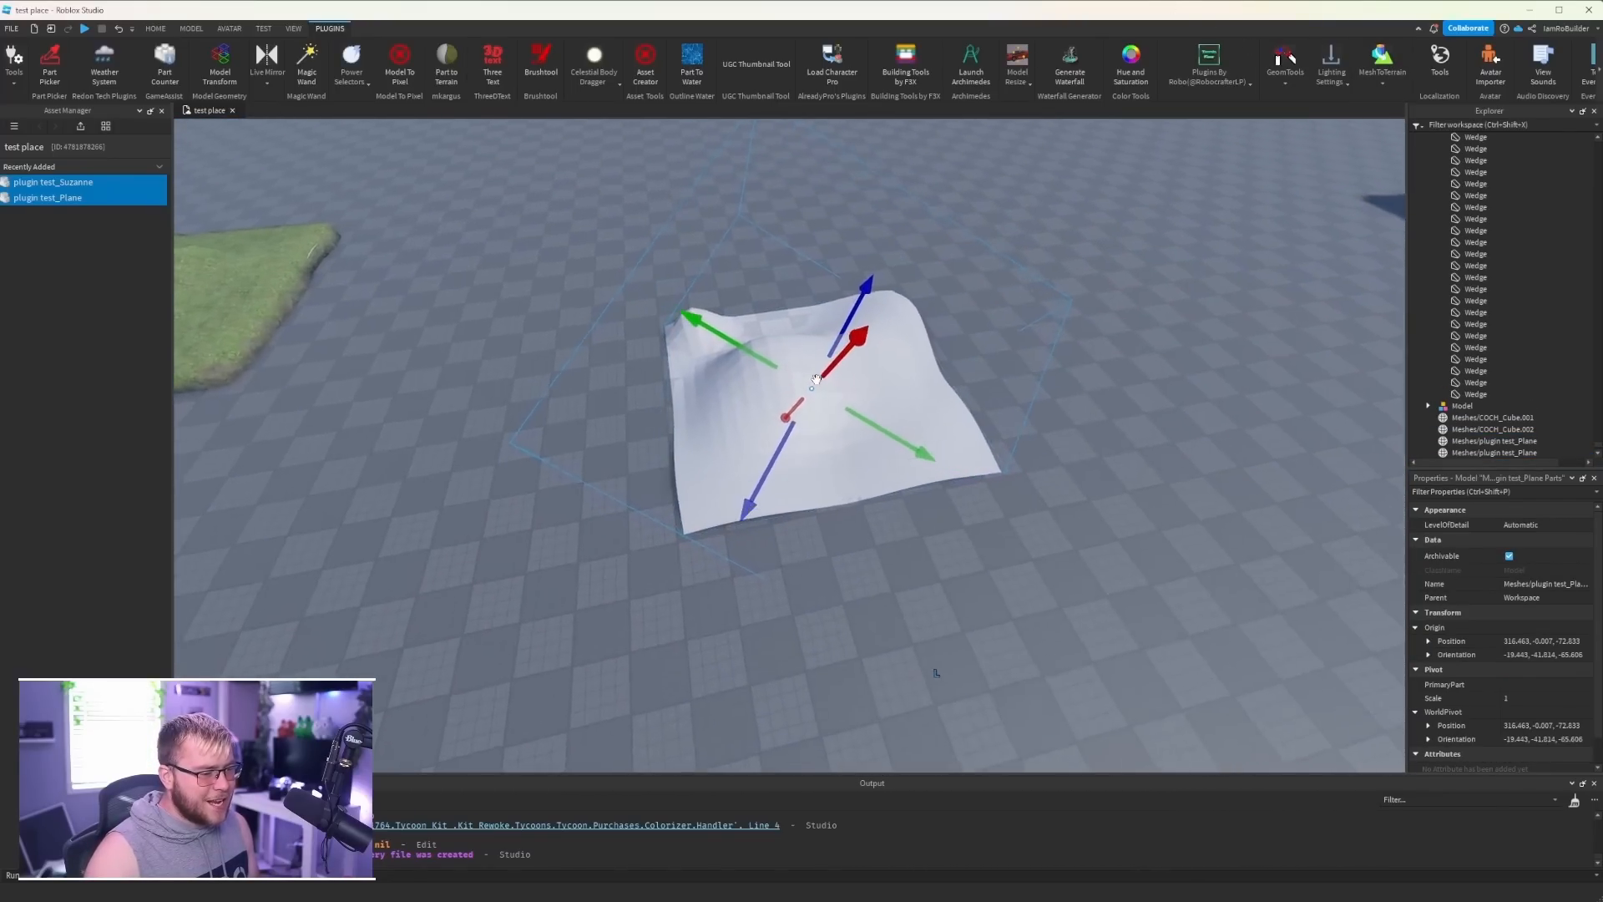
left_click(750, 353)
key("f")
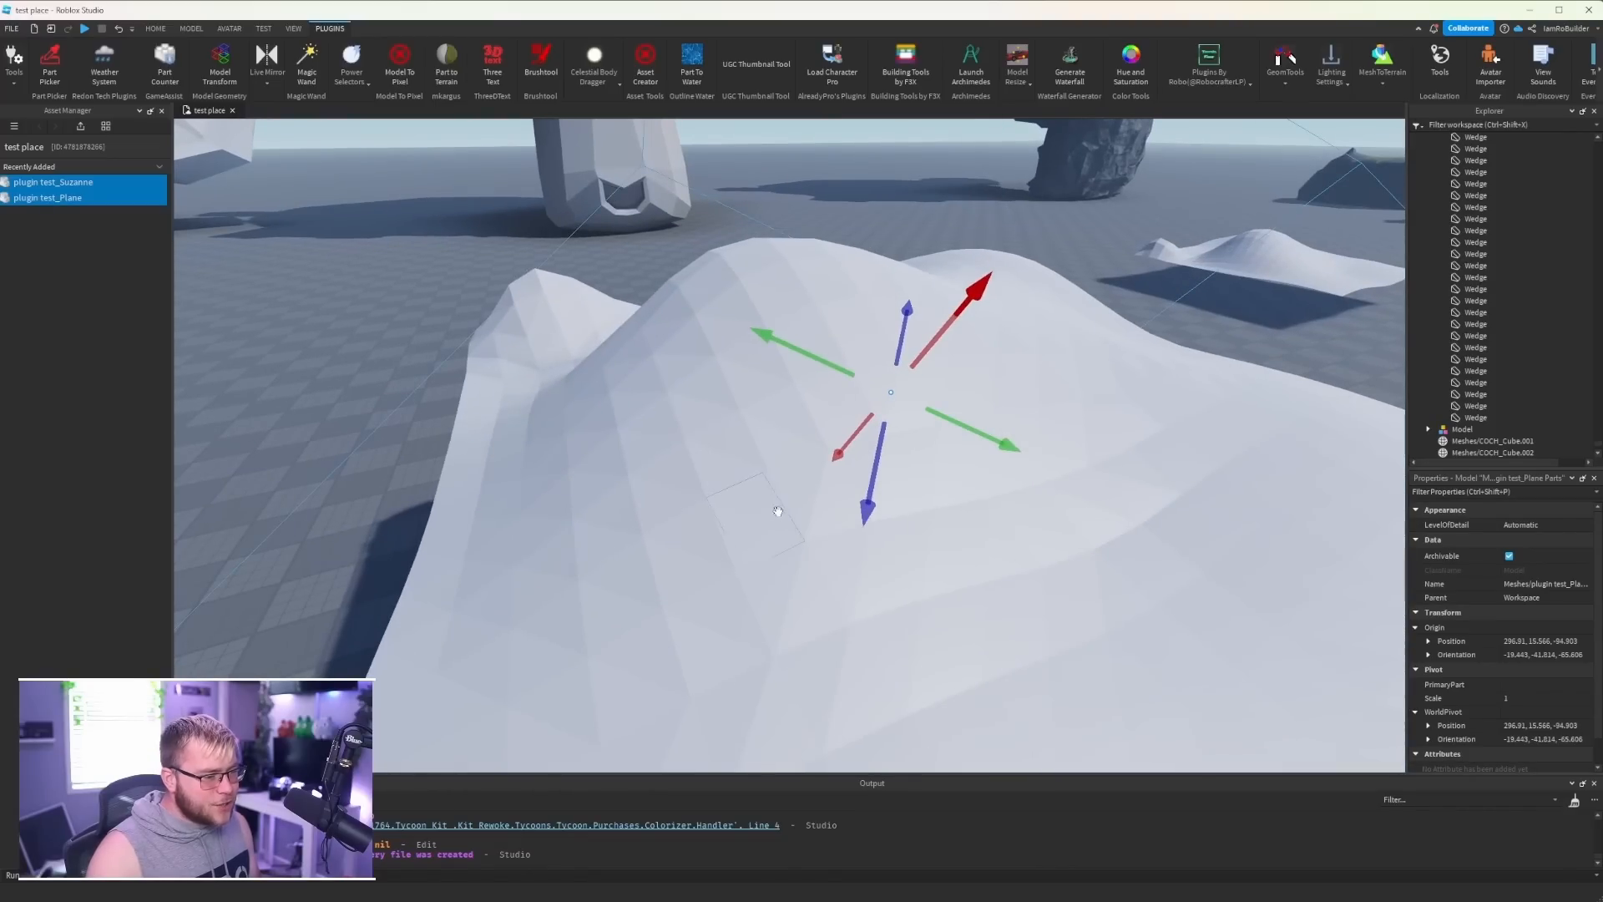
- Replace the original enlarged monkey head mesh with its wedge-built version beside the rock terrain
right_click_drag(758, 443, 757, 444)
key("alt+s")
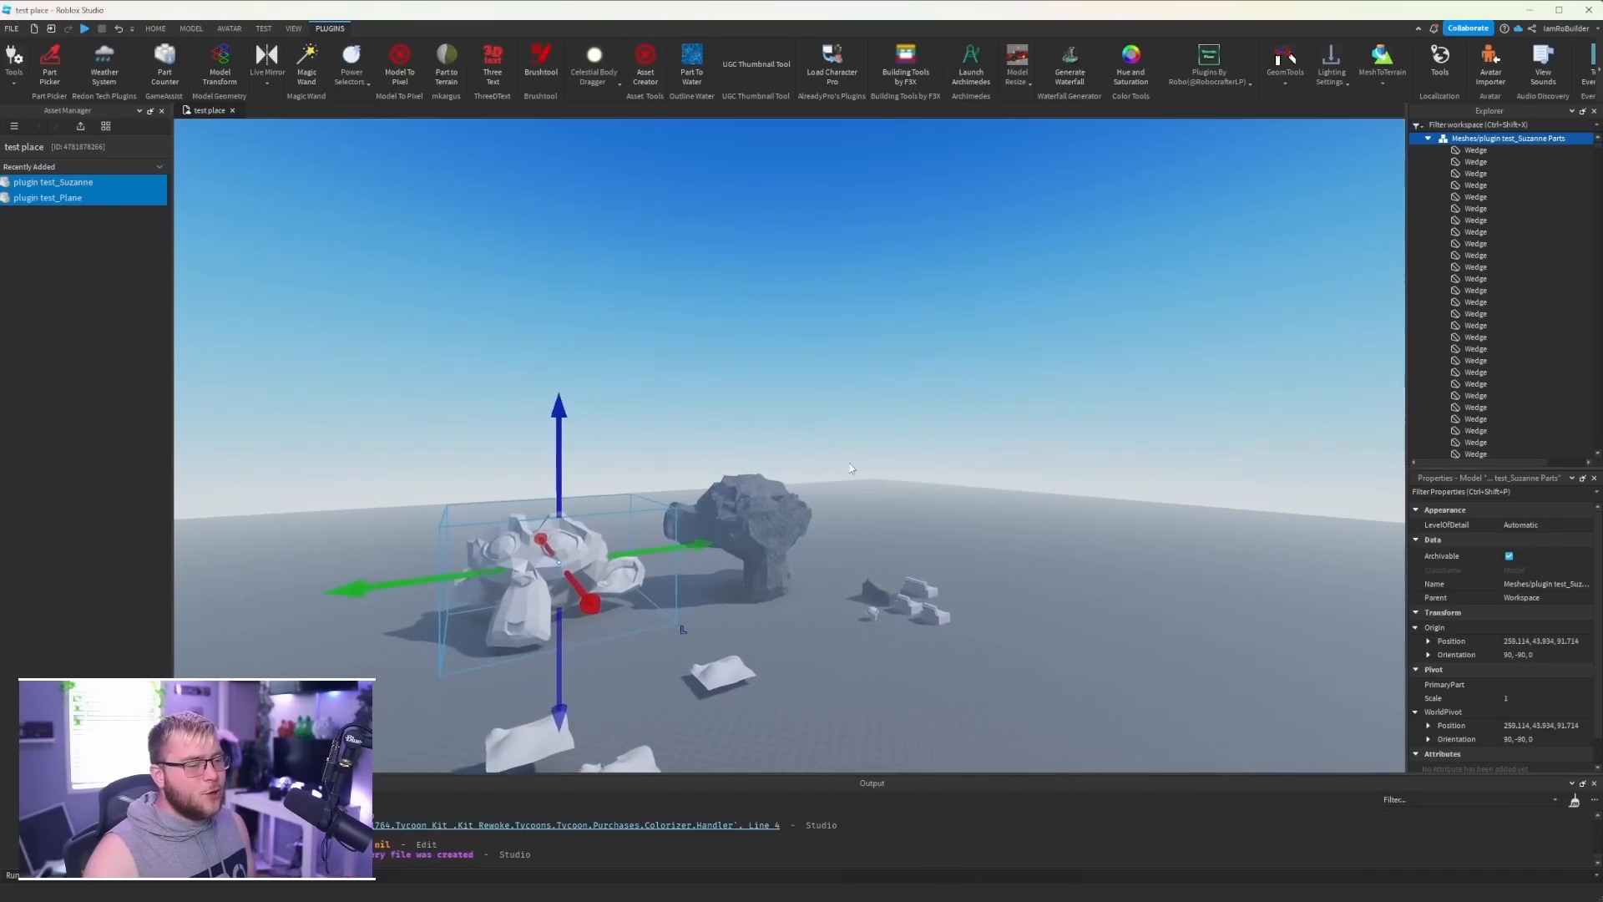
scroll(848, 463, "up", 5)
key("w")
key("d")
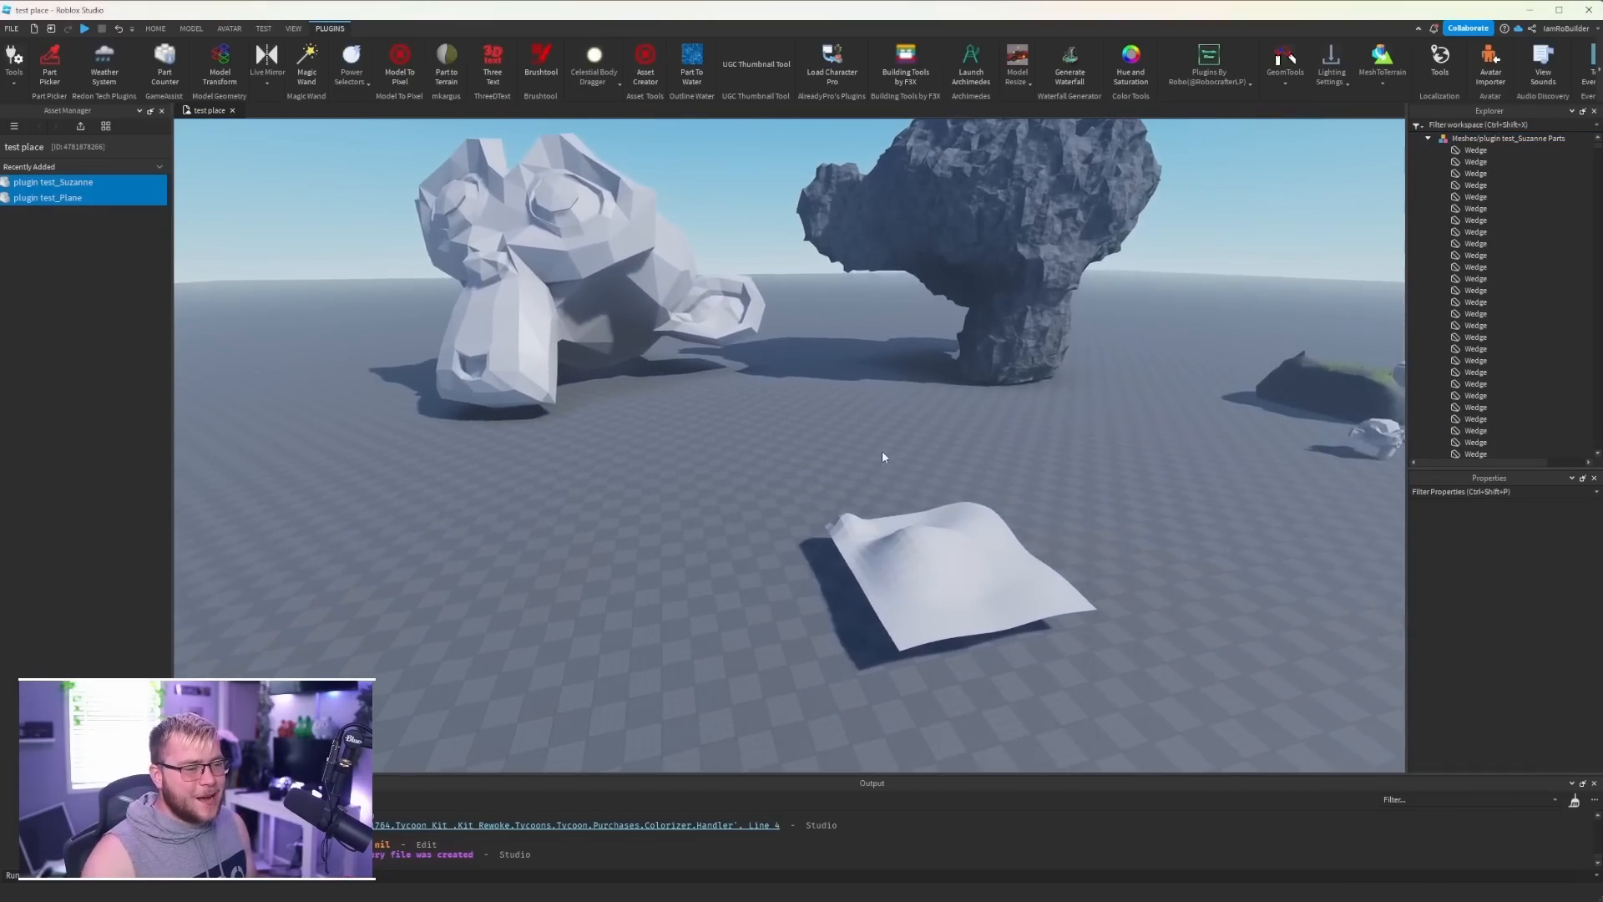
key("s")
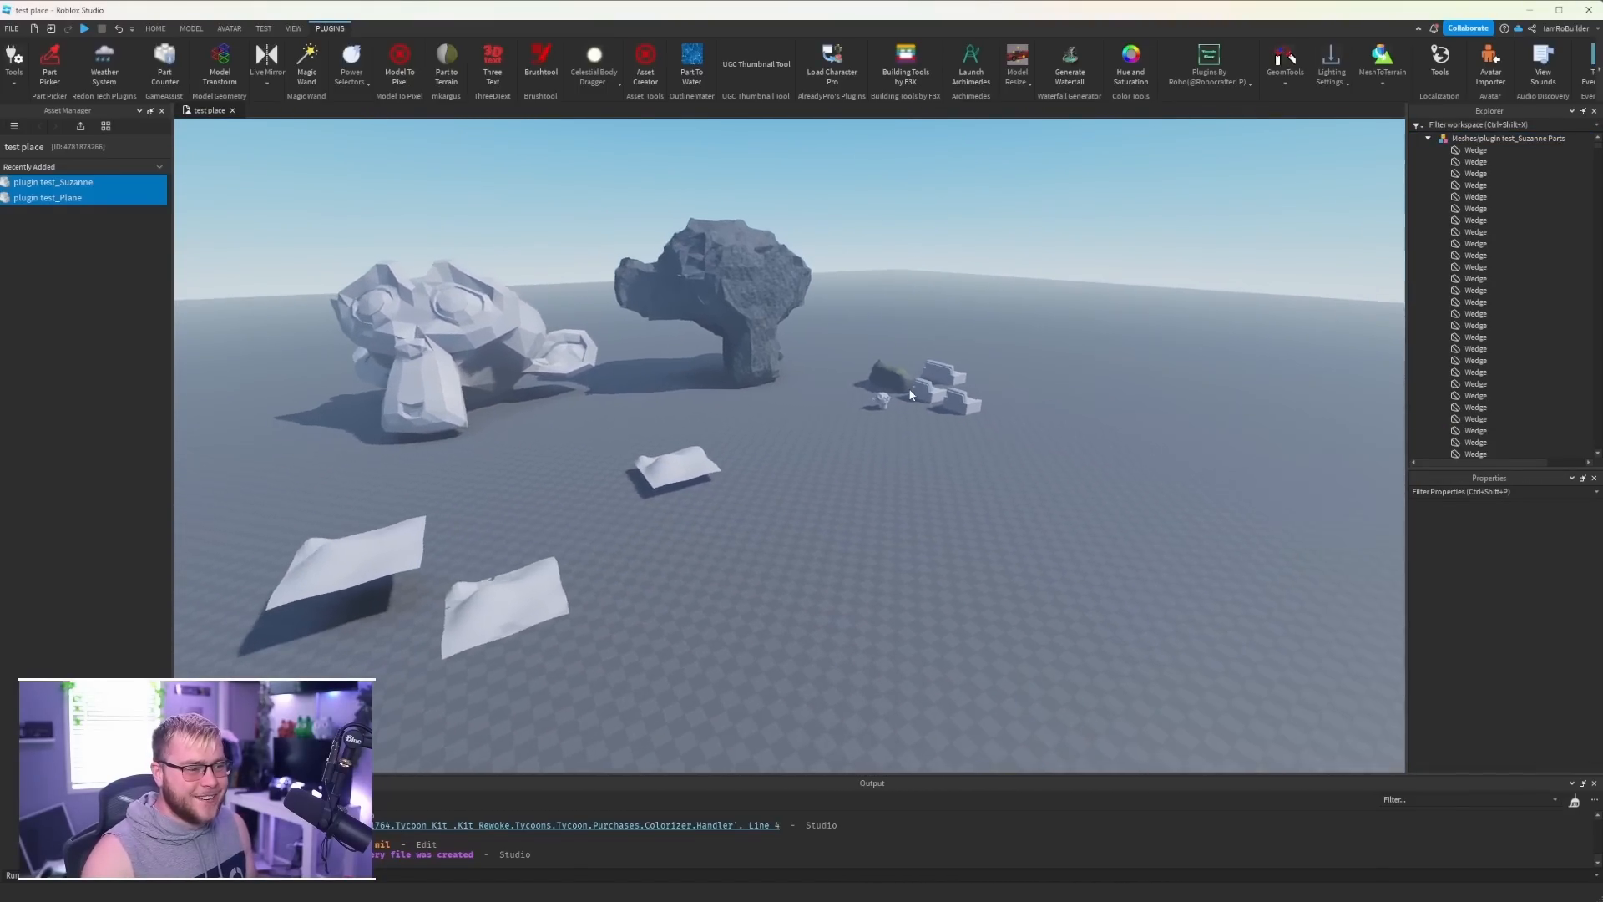
key("a")
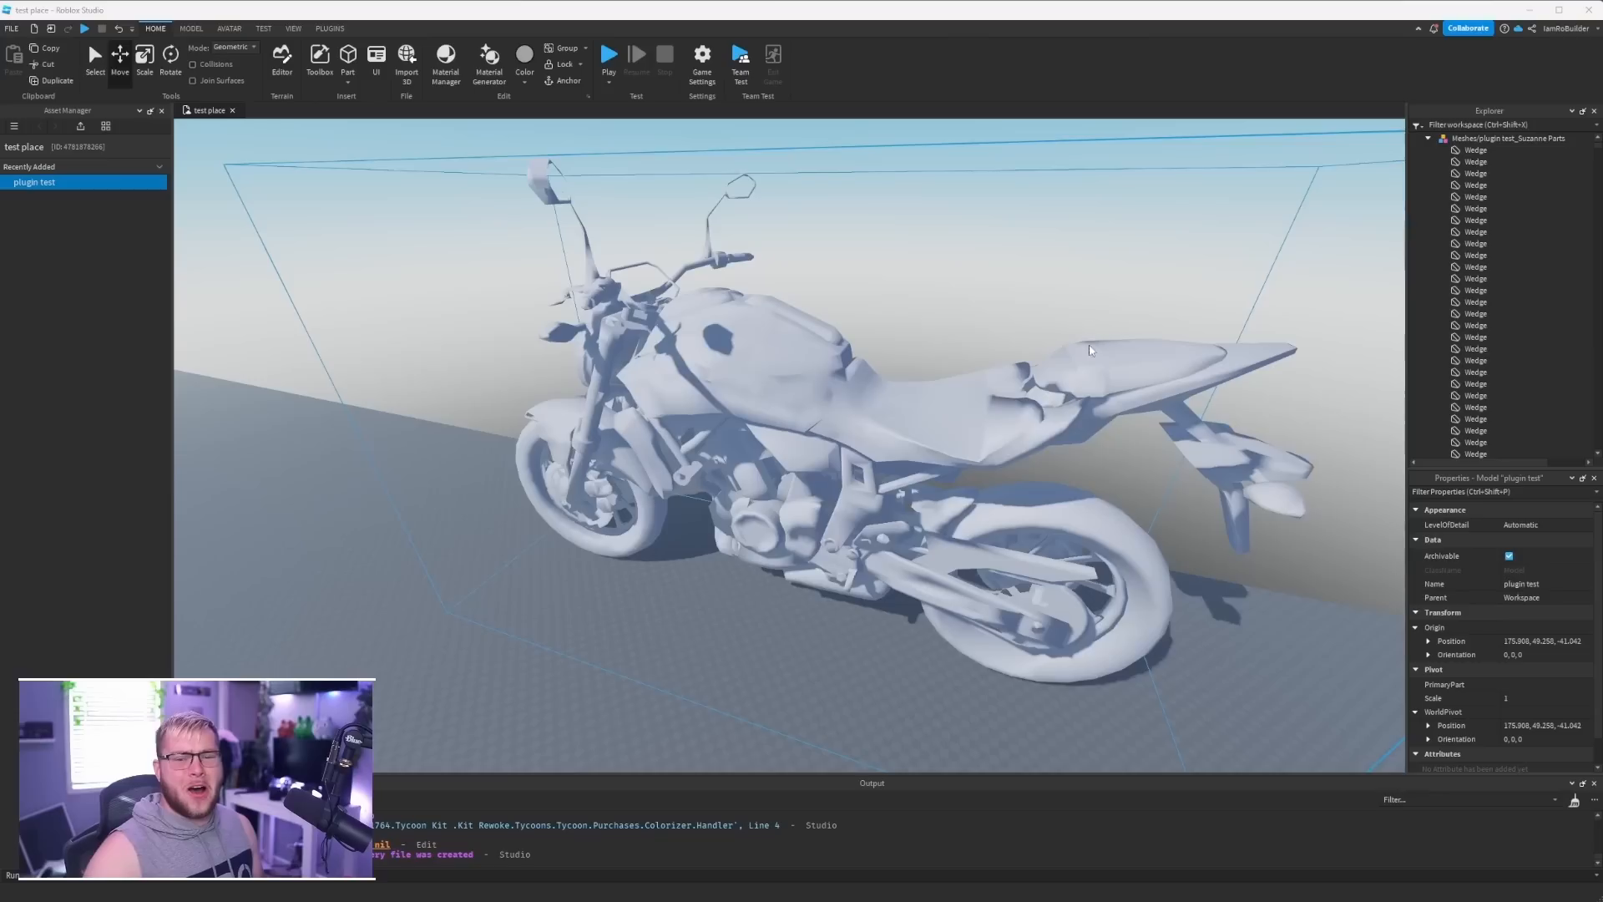
key("a")
right_click_drag(1075, 385, 1081, 390)
key("w")
key("a")
- Reset the pivot of the imported motorcycle model and ready it for scaling
key("f")
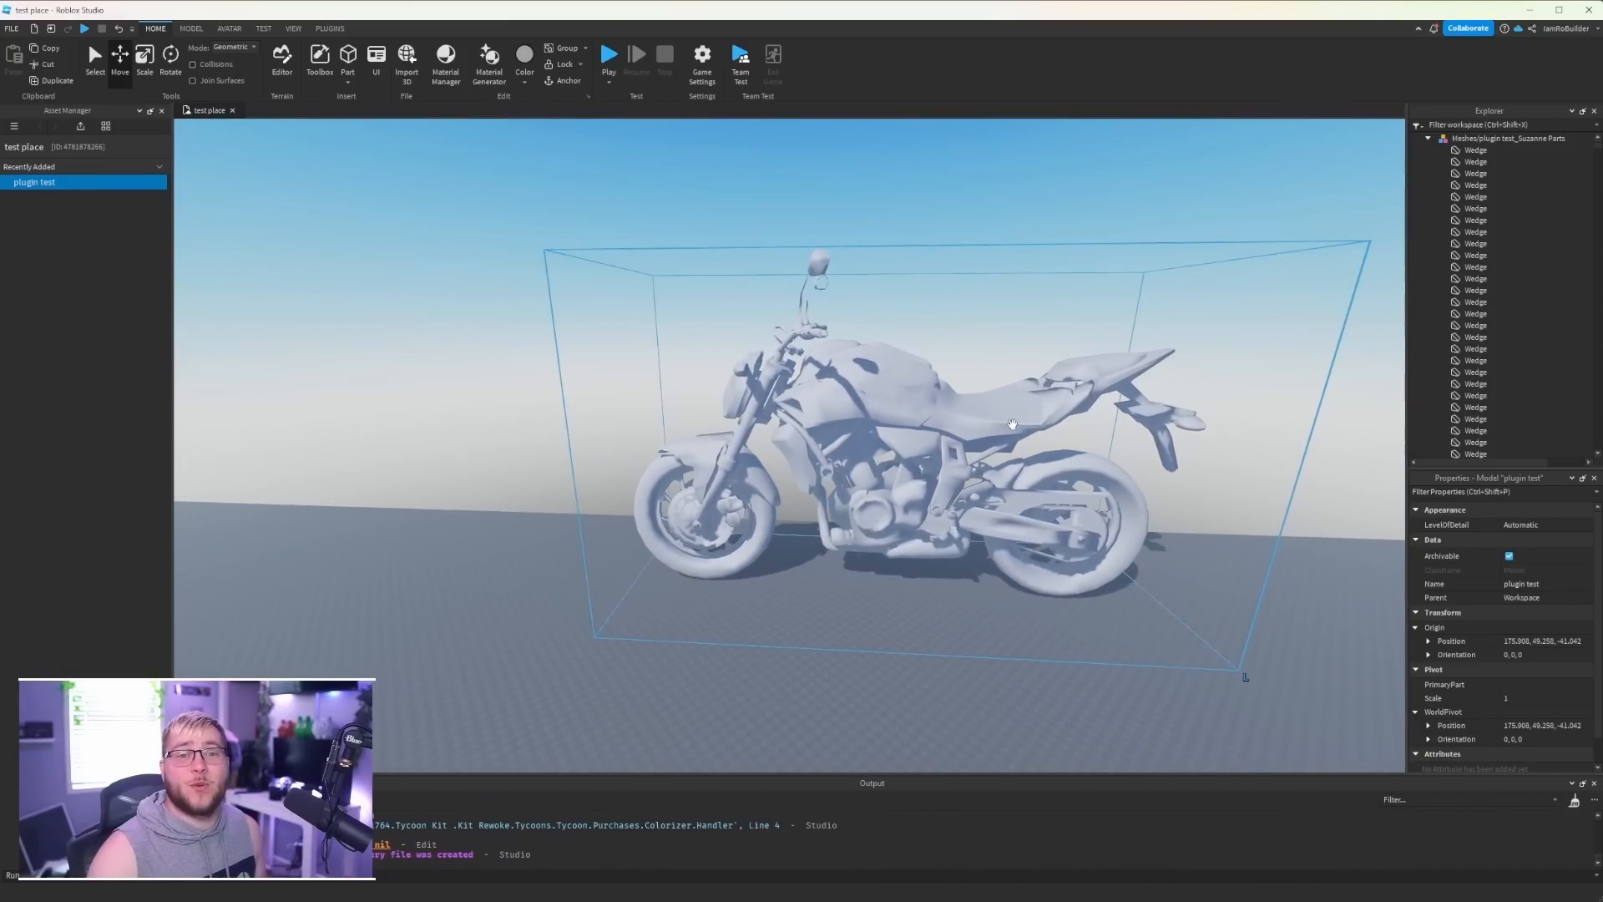
scroll(997, 436, "down", 2)
left_click(149, 63)
scroll(683, 355, "down", 3)
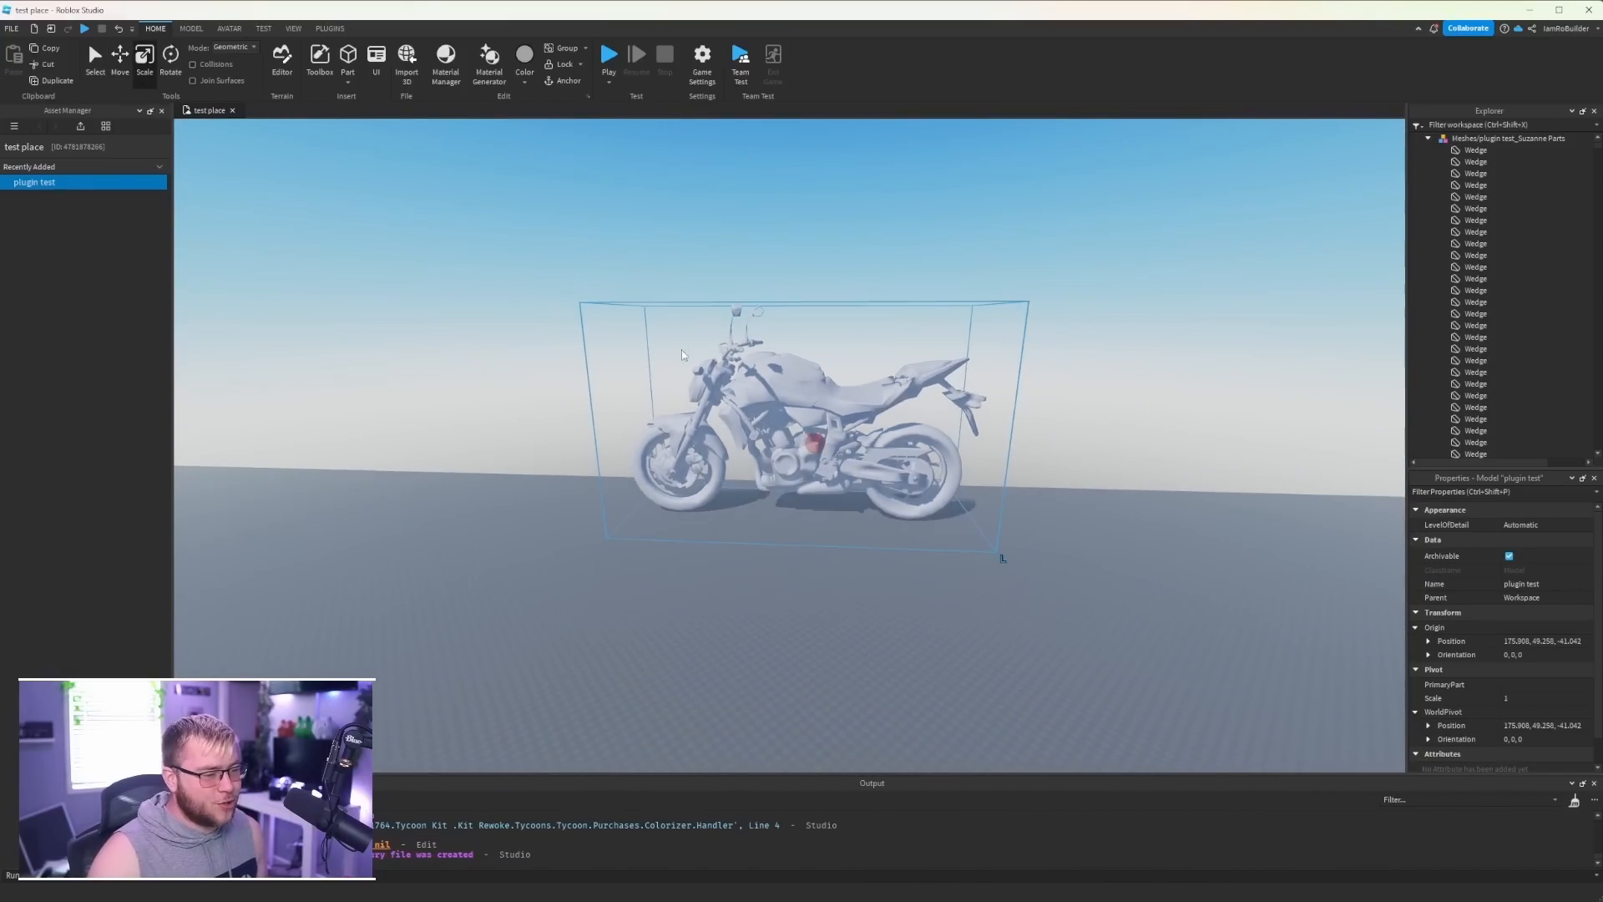
right_click_drag(838, 265, 839, 265)
key("w")
left_click(191, 29)
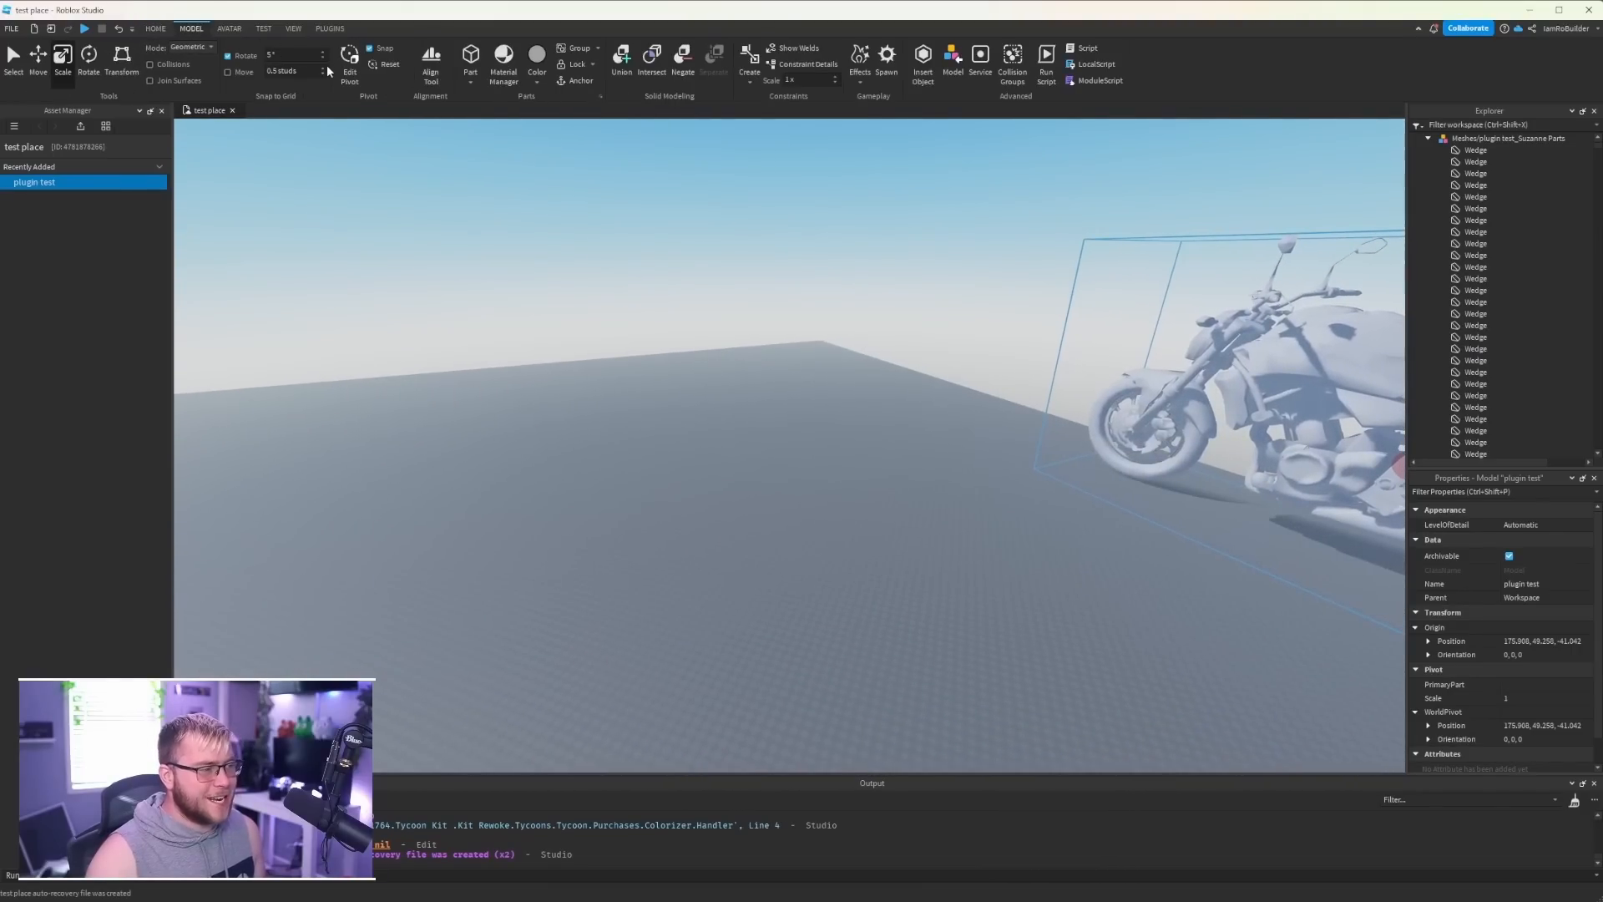
left_click(383, 70)
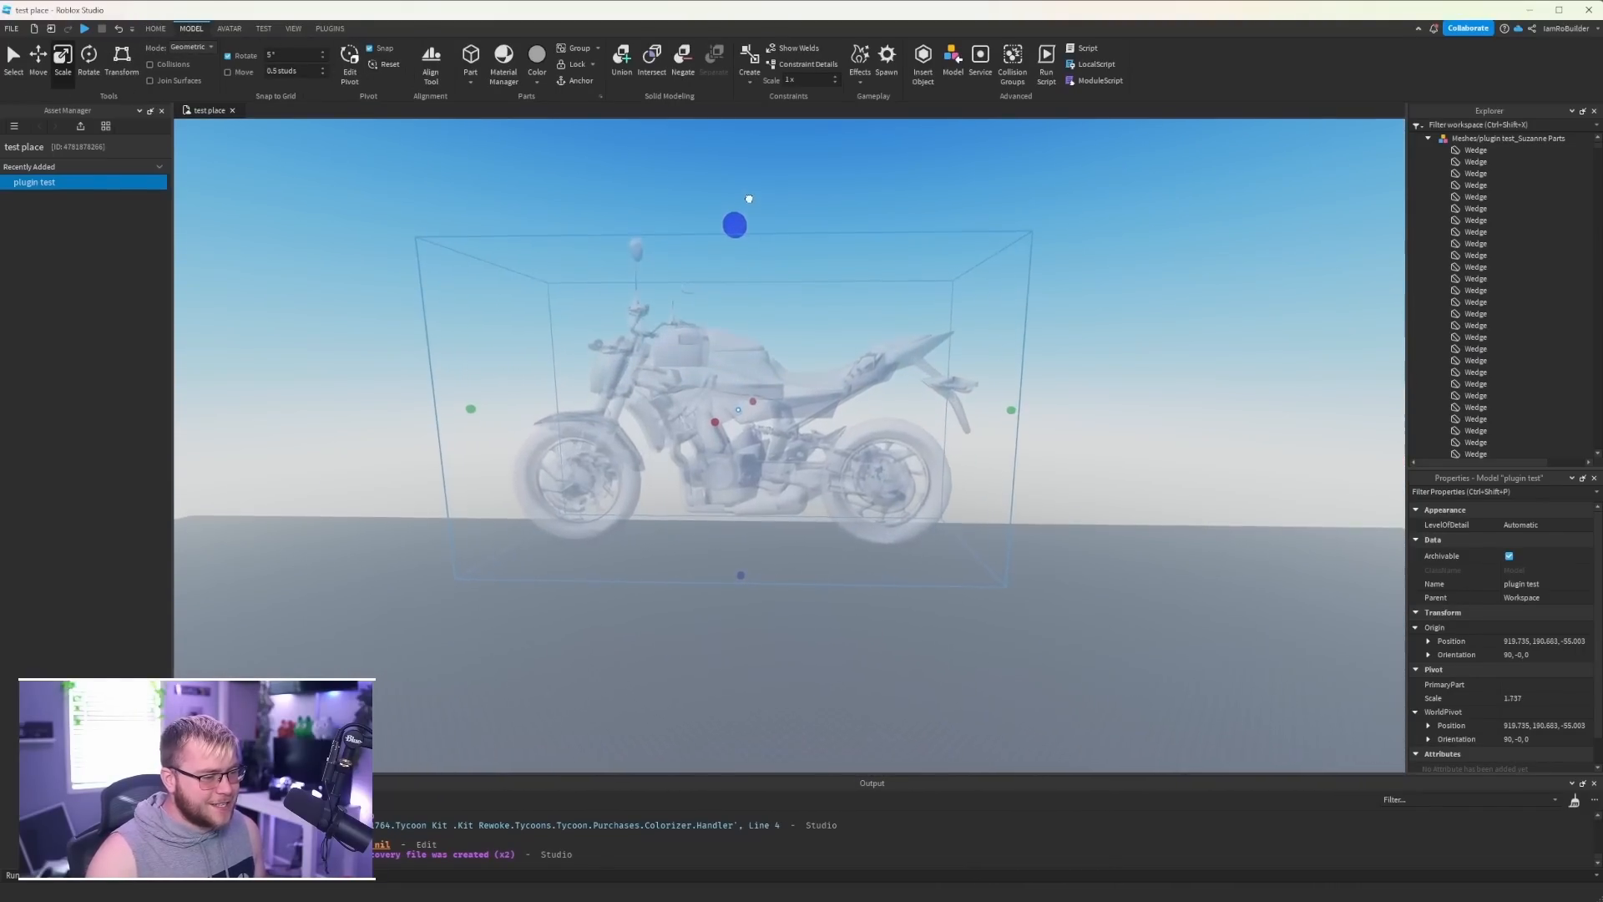
- Enlarge the whole motorcycle model to a scale of about 4.5
left_click_drag(749, 200, 749, 202)
left_click_drag(748, 238, 755, 208)
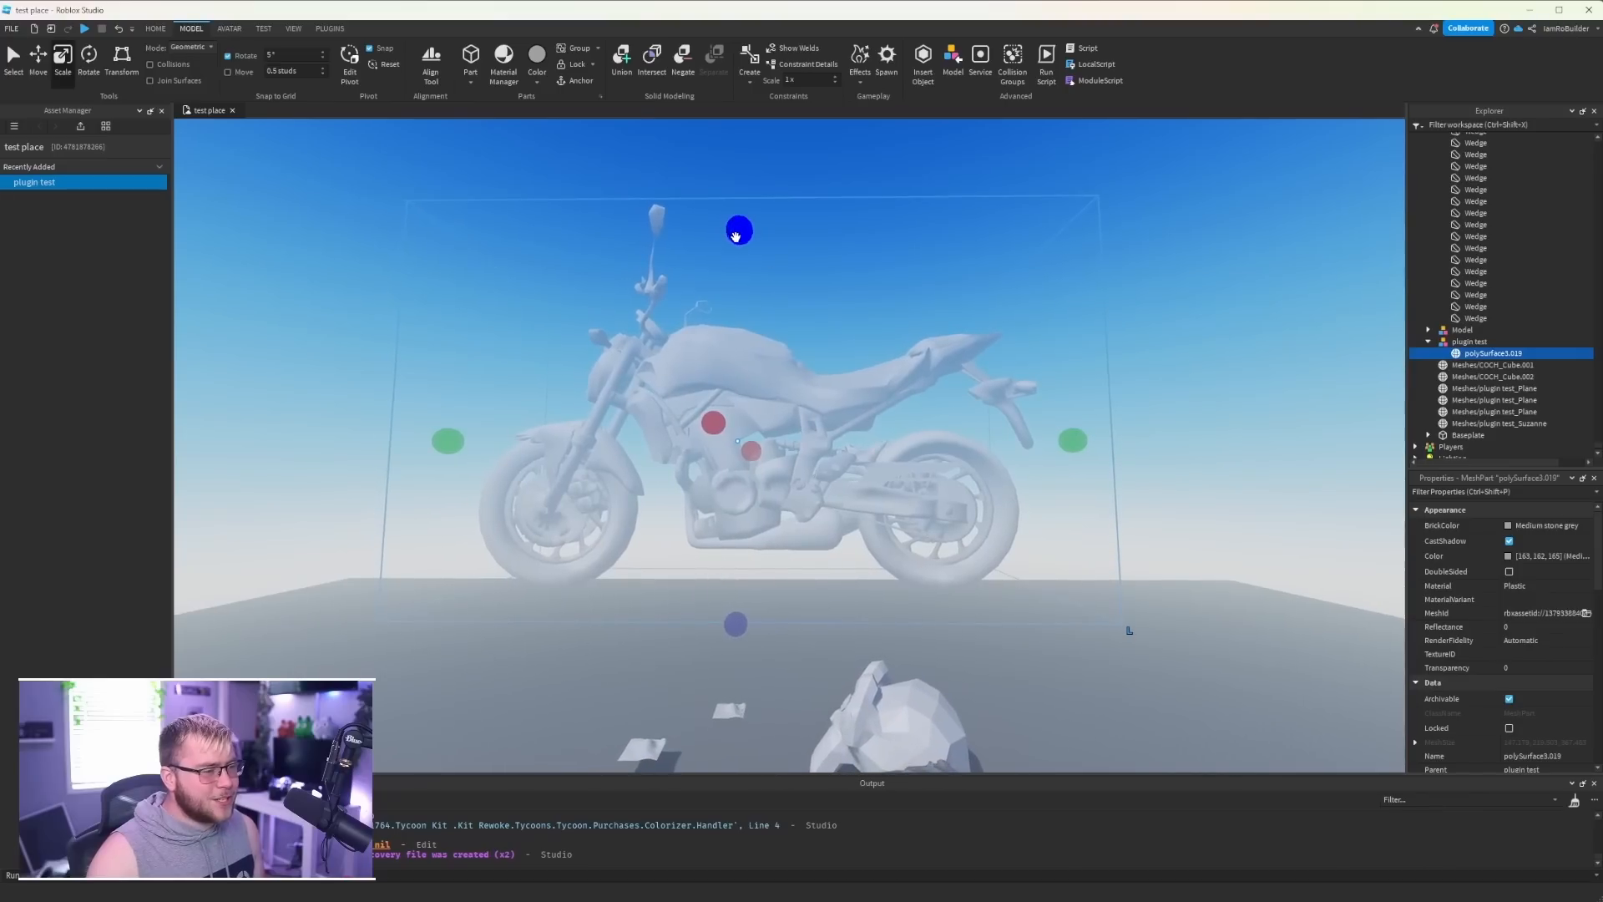
mouse_move(735, 236)
left_mouse_down()
mouse_move(736, 177)
mouse_move(730, 221)
left_mouse_up()
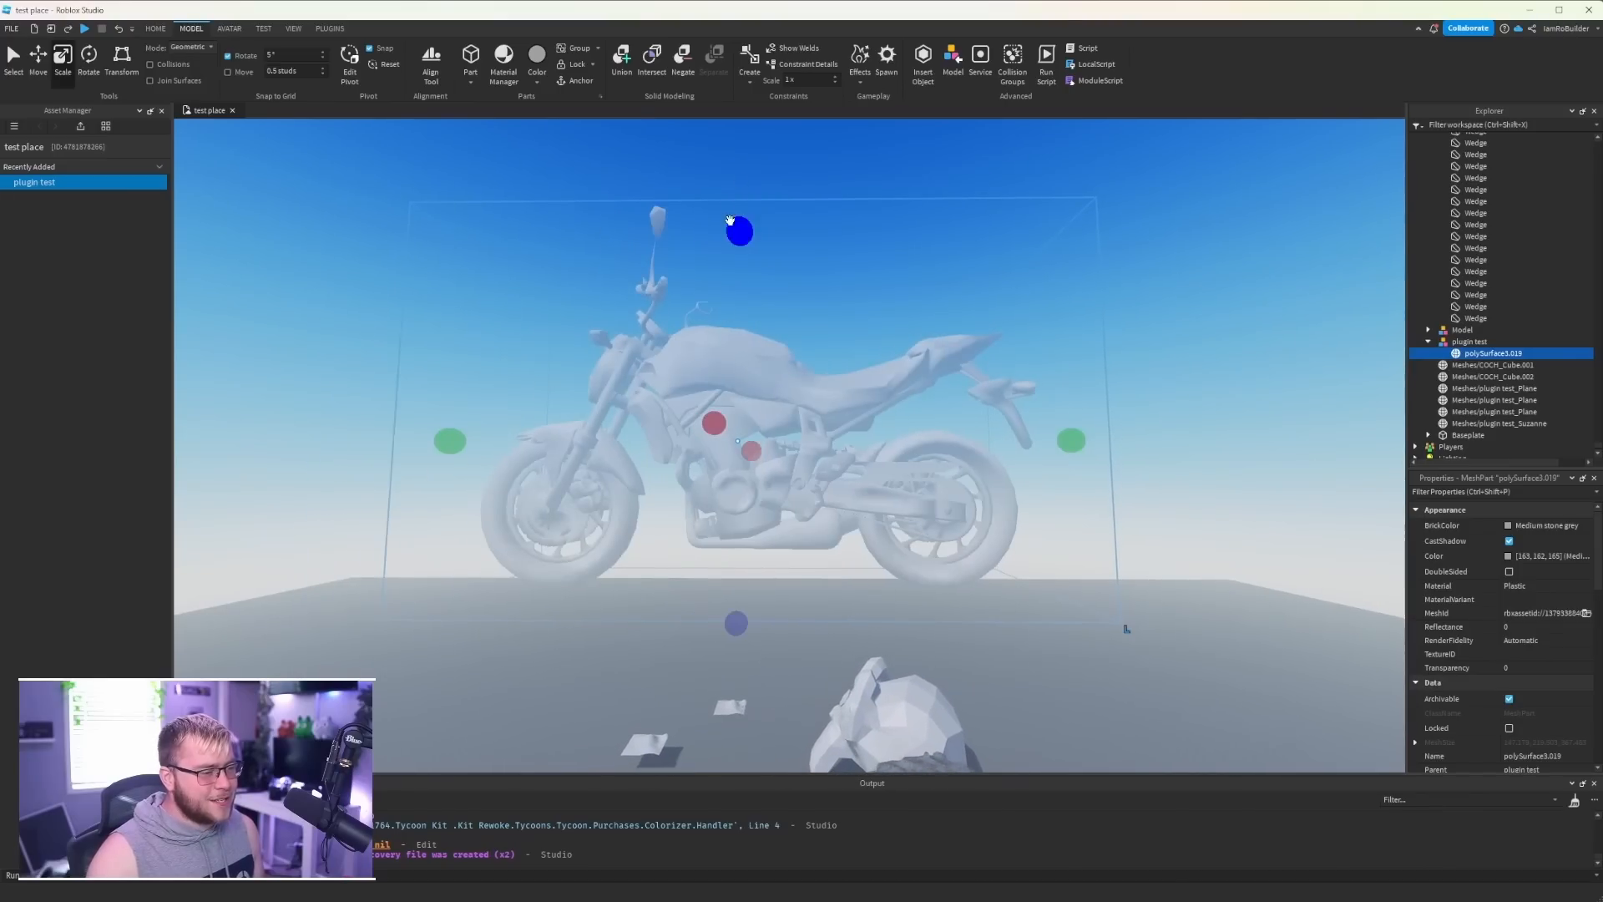
left_click(1480, 346)
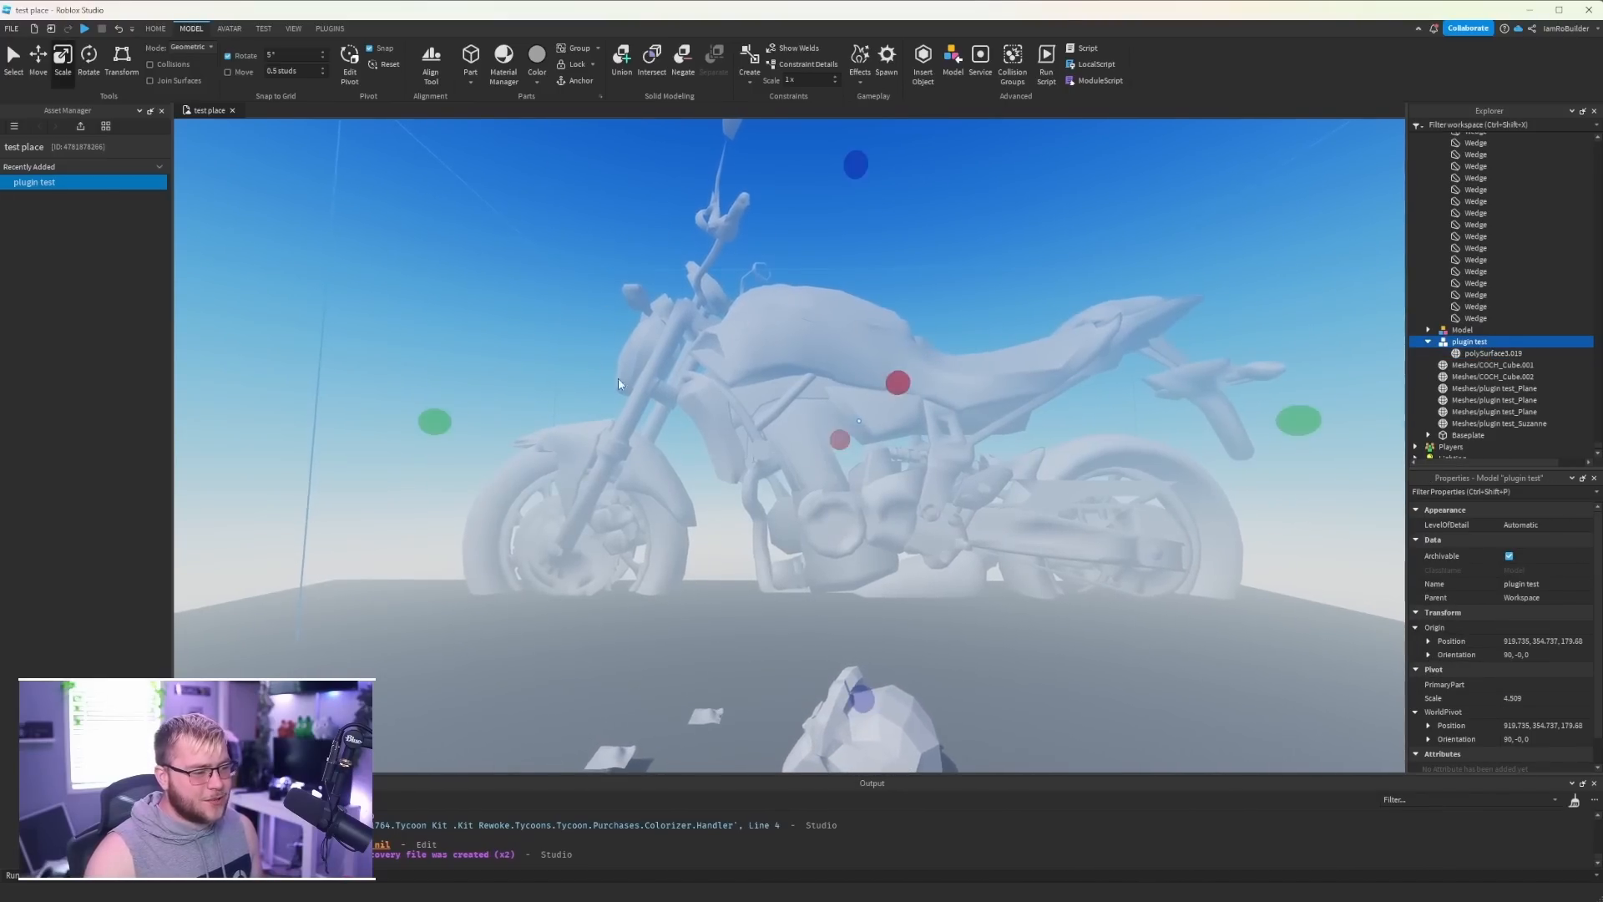
- Try to generate Glacier terrain from the motorcycle's polySurface3.019 mesh with MeshToTerrain and inspect the mesh for terrain
key("a")
left_click_drag(459, 336, 628, 659)
right_click_drag(725, 552, 735, 535)
key("a")
key("s")
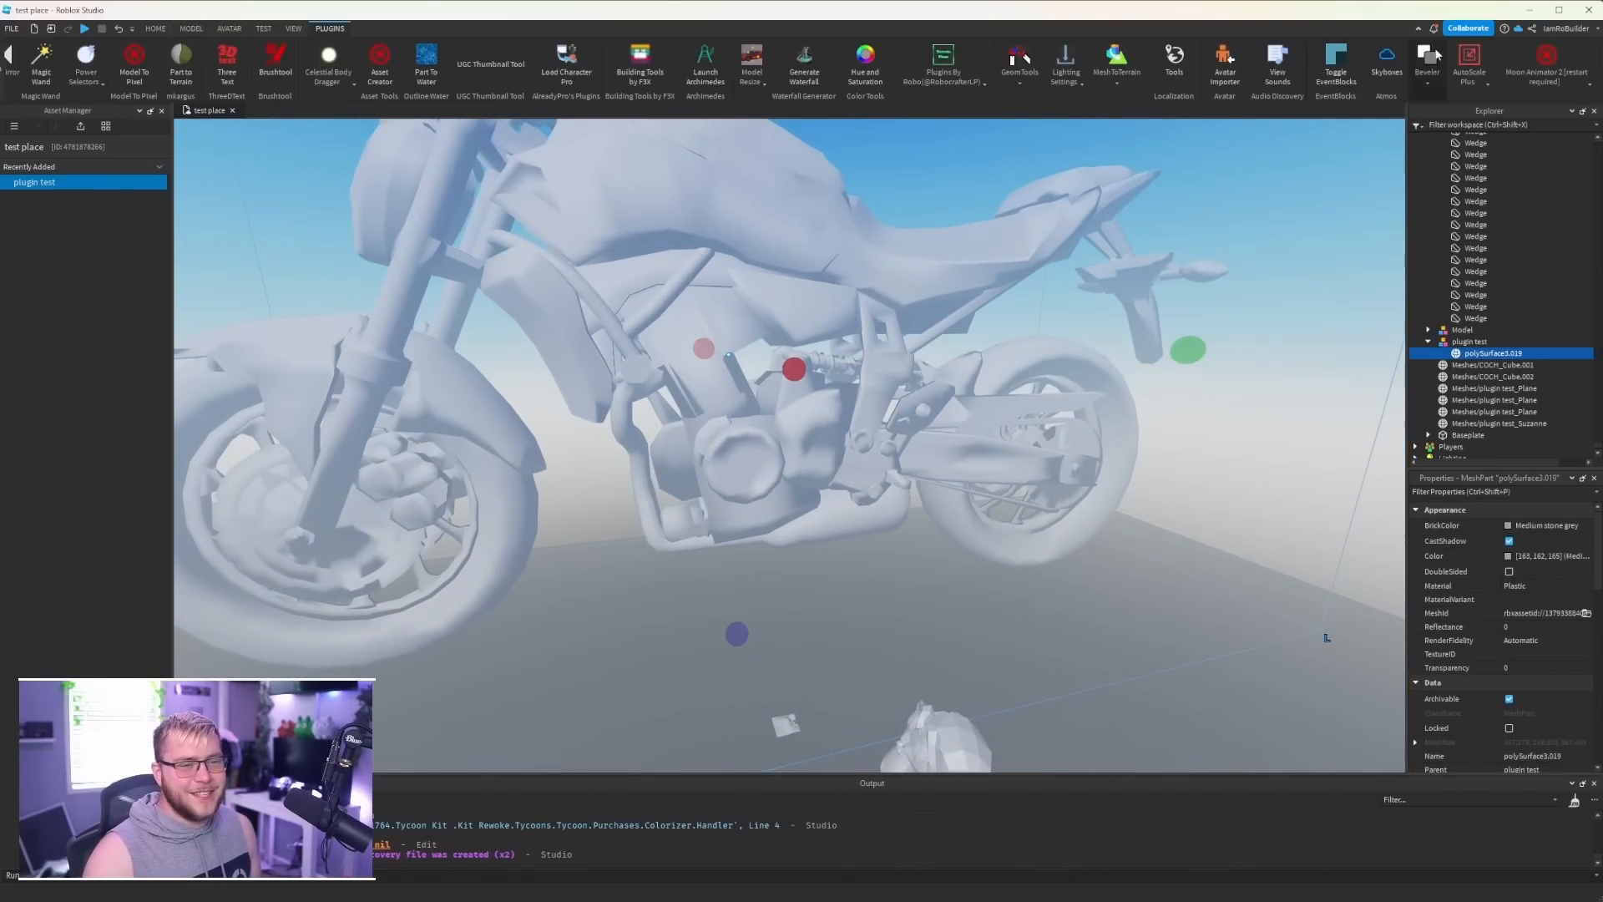
left_click(1103, 123)
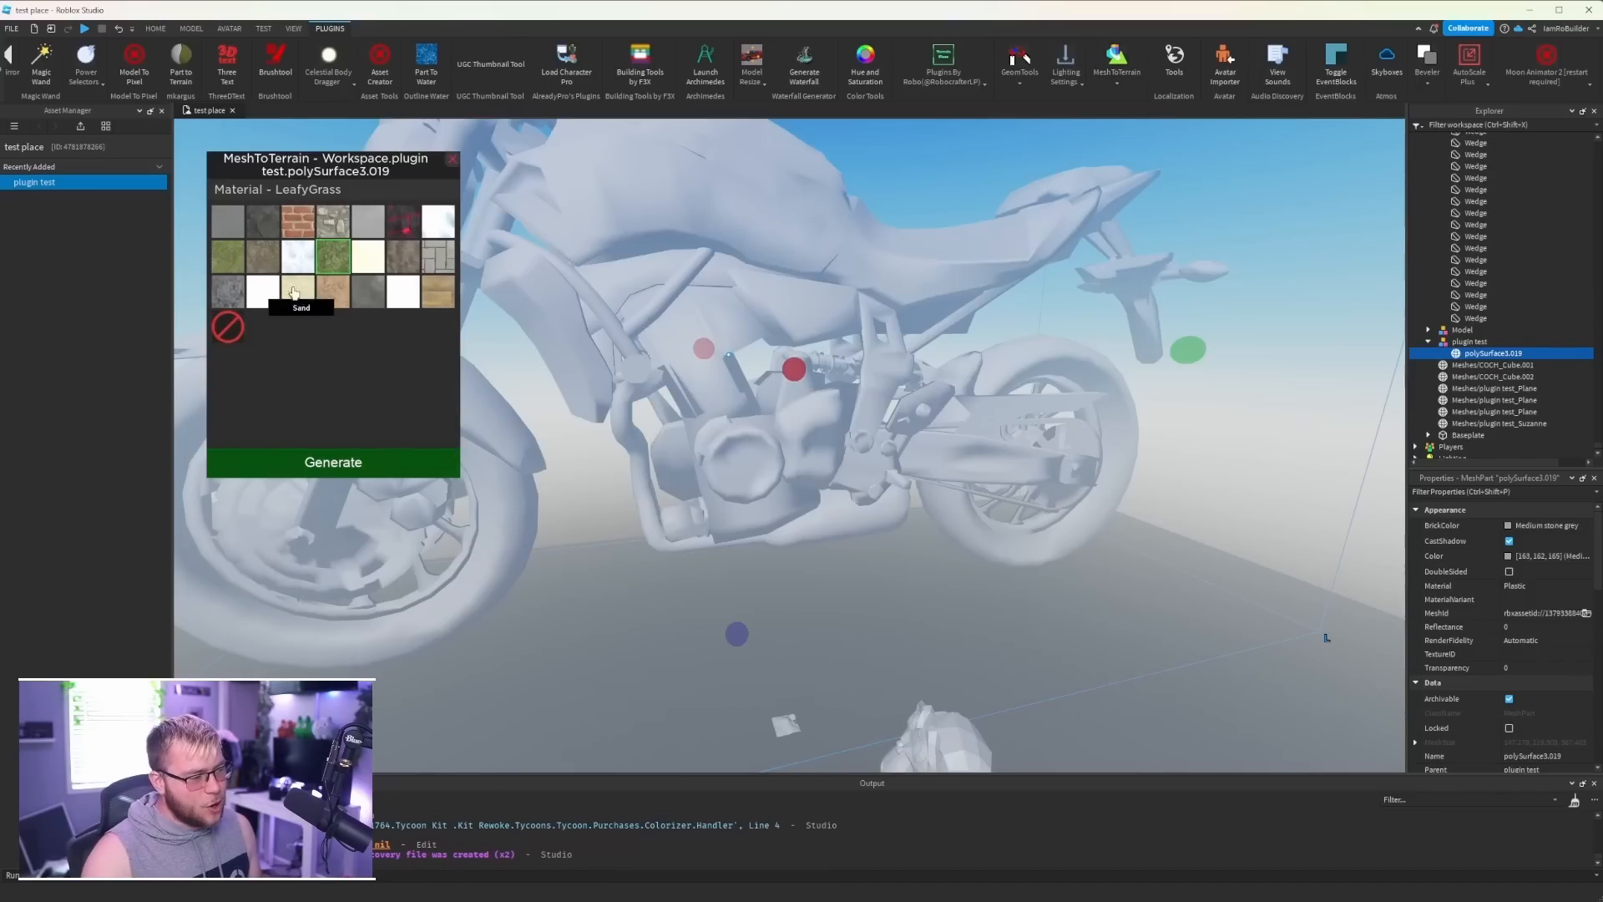
left_click(346, 465)
scroll(752, 475, "down", 4)
right_click_drag(752, 474, 750, 476)
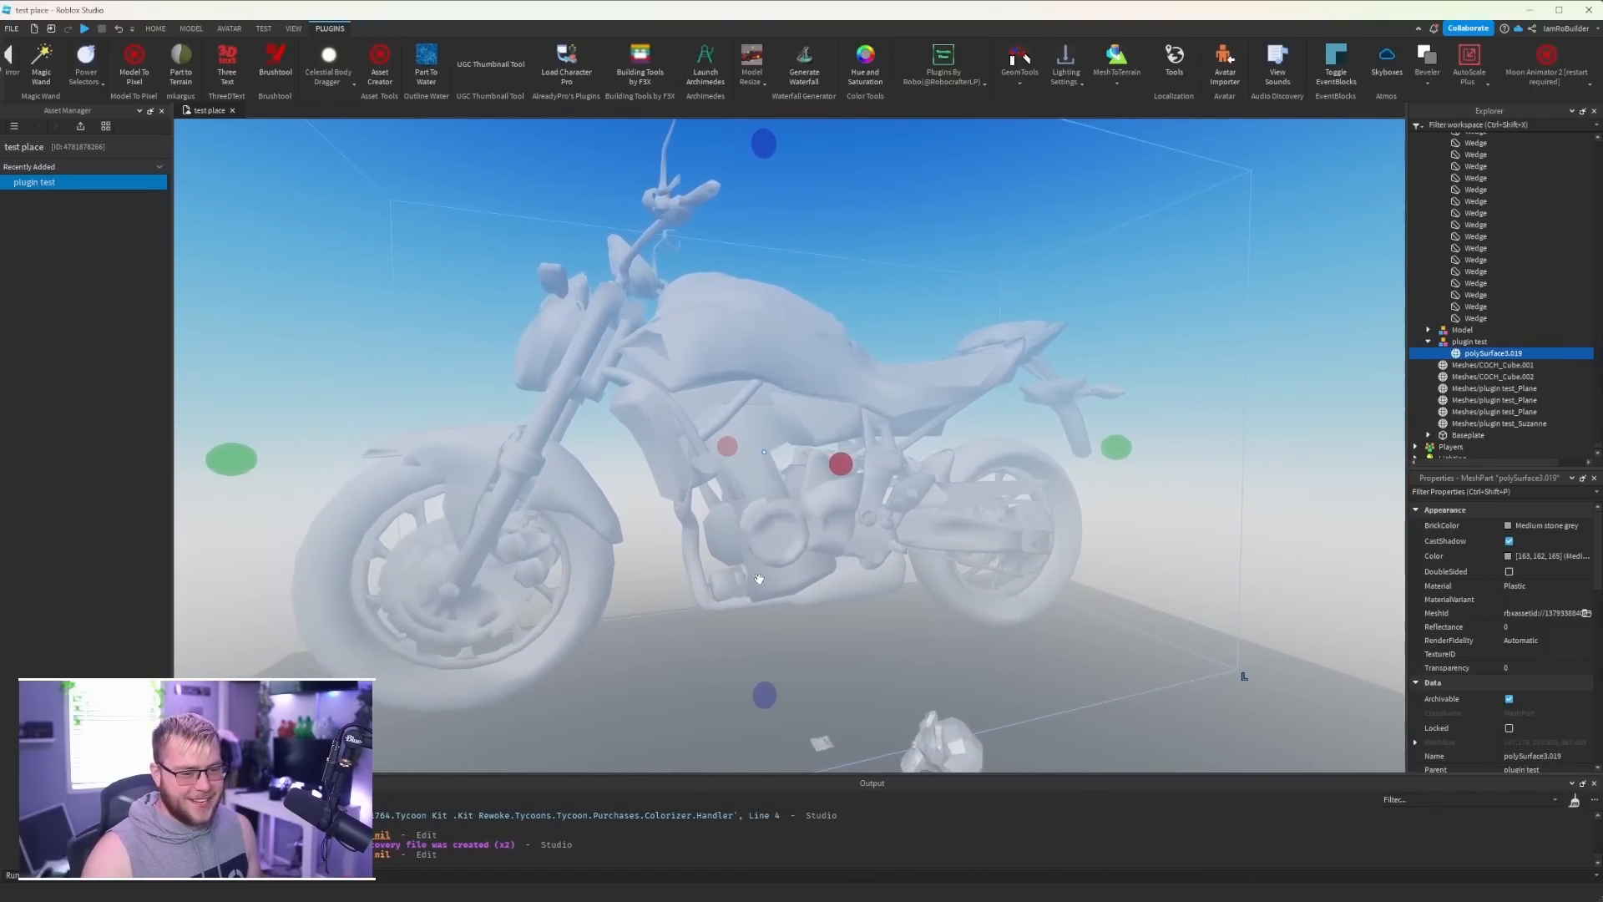
scroll(760, 579, "up", 5)
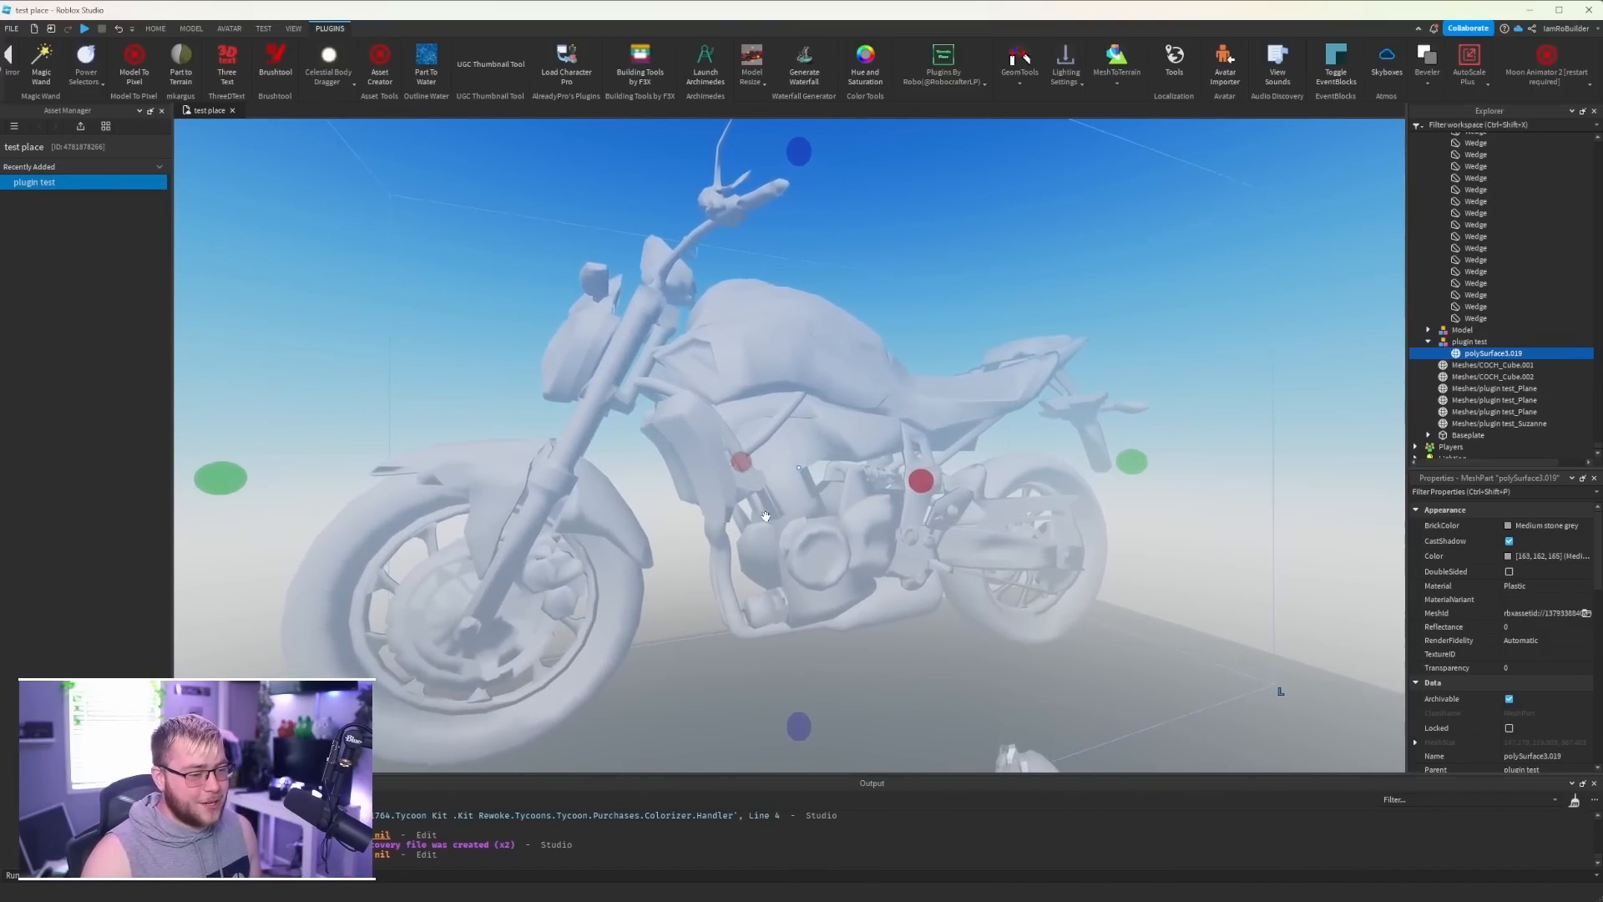
right_click_drag(815, 470, 815, 468)
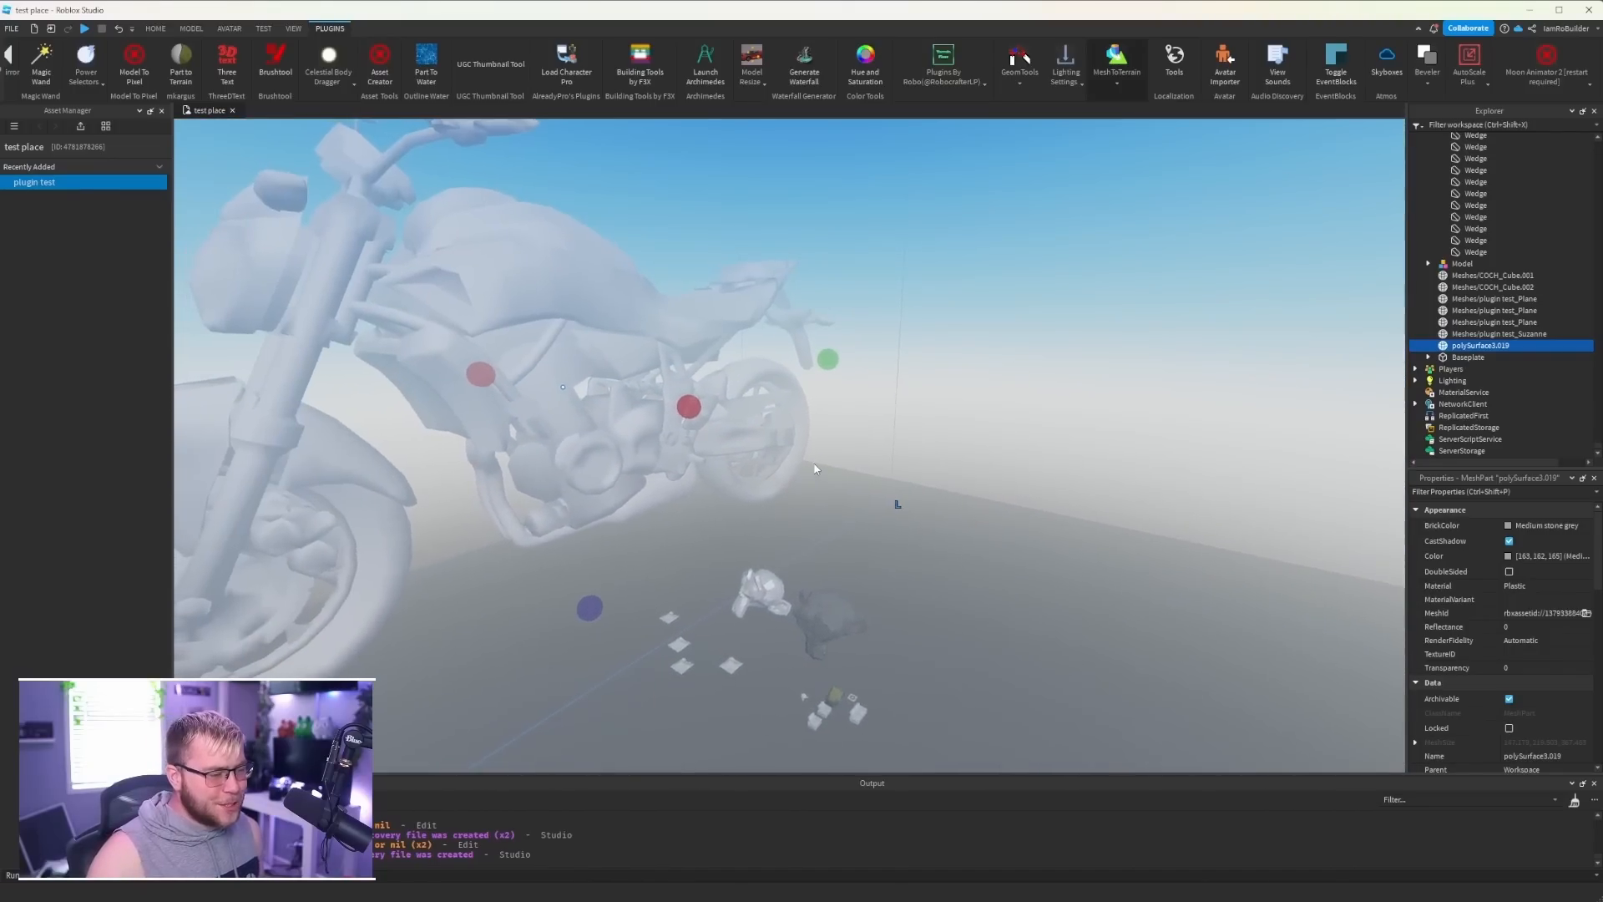
right_click_drag(719, 425, 717, 345)
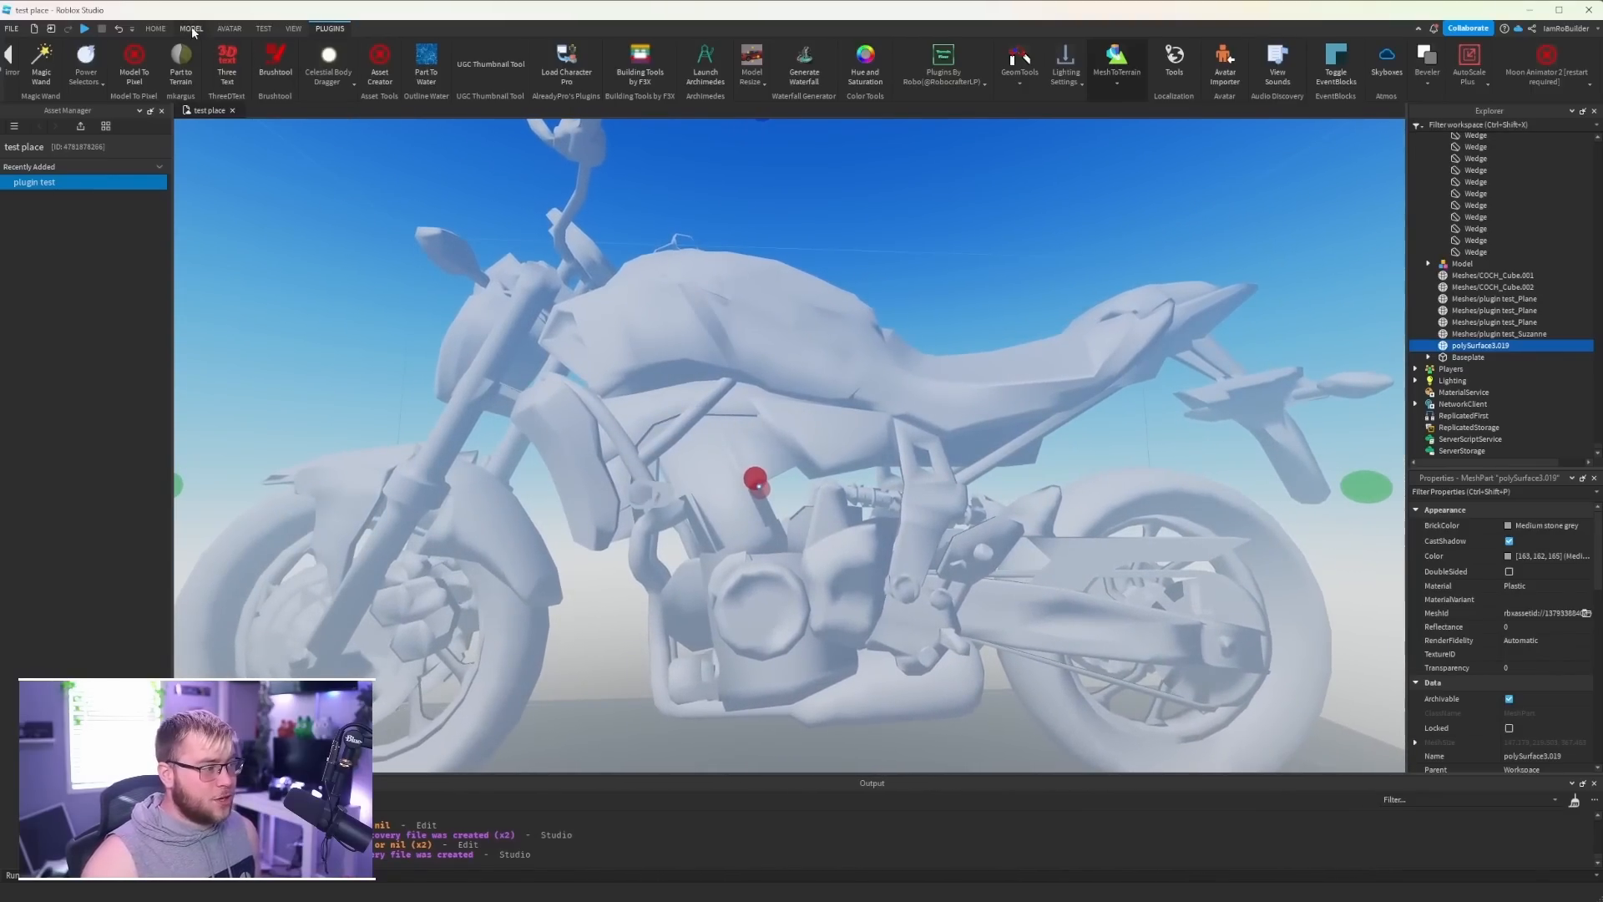
- Delete the enlarged motorcycle mesh from the workspace
left_click(408, 56)
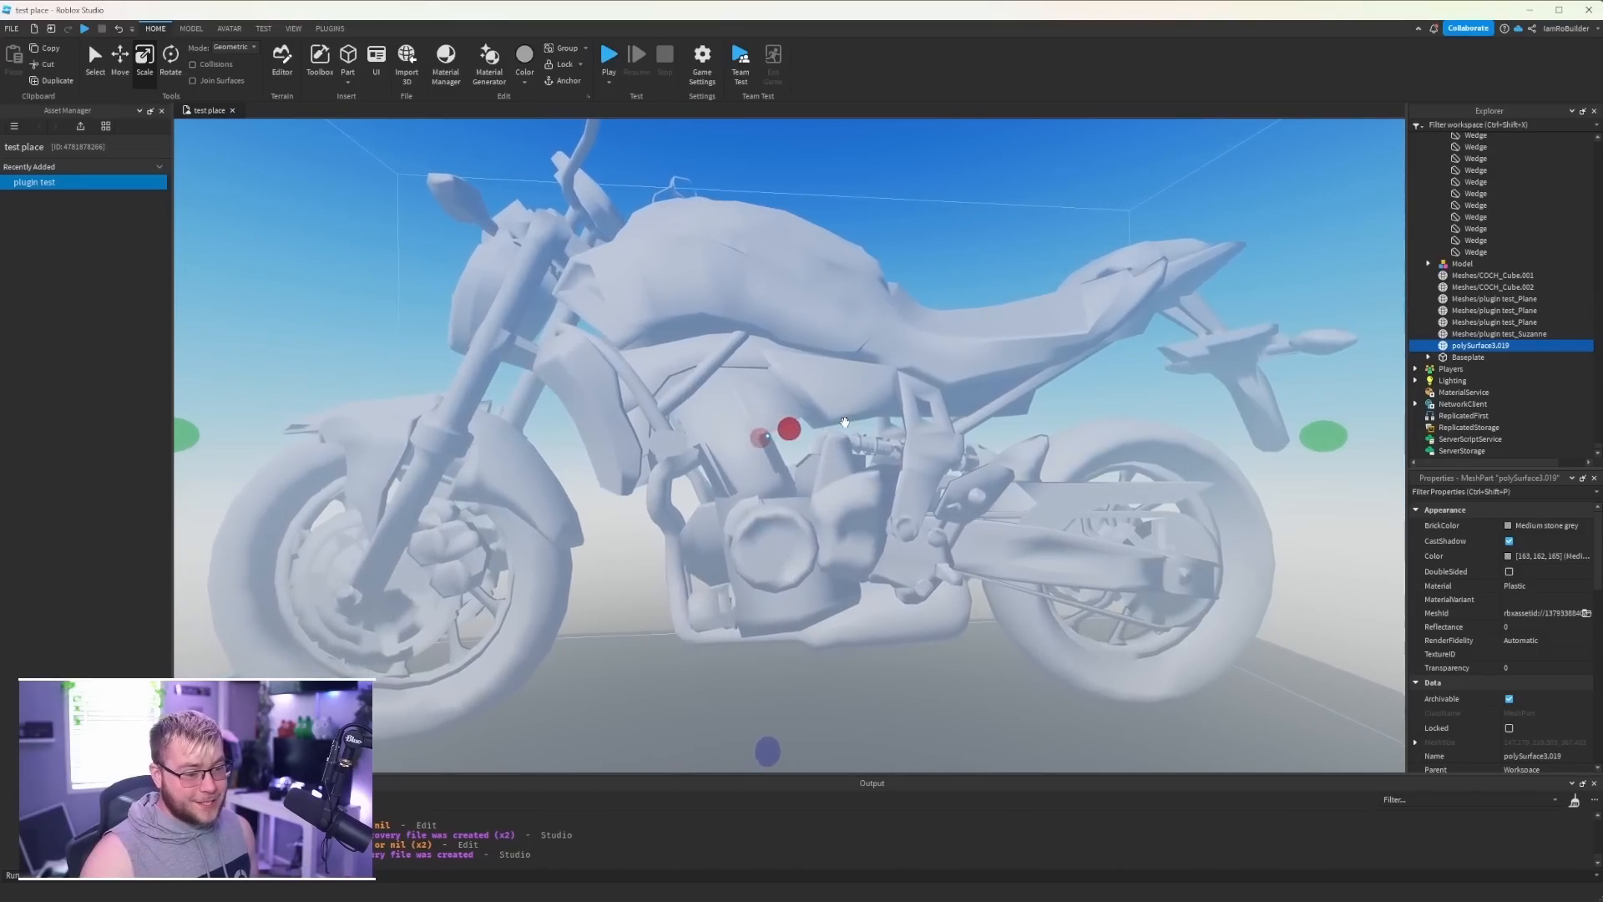
right_click_drag(813, 387, 771, 411)
key("Delete")
key("w")
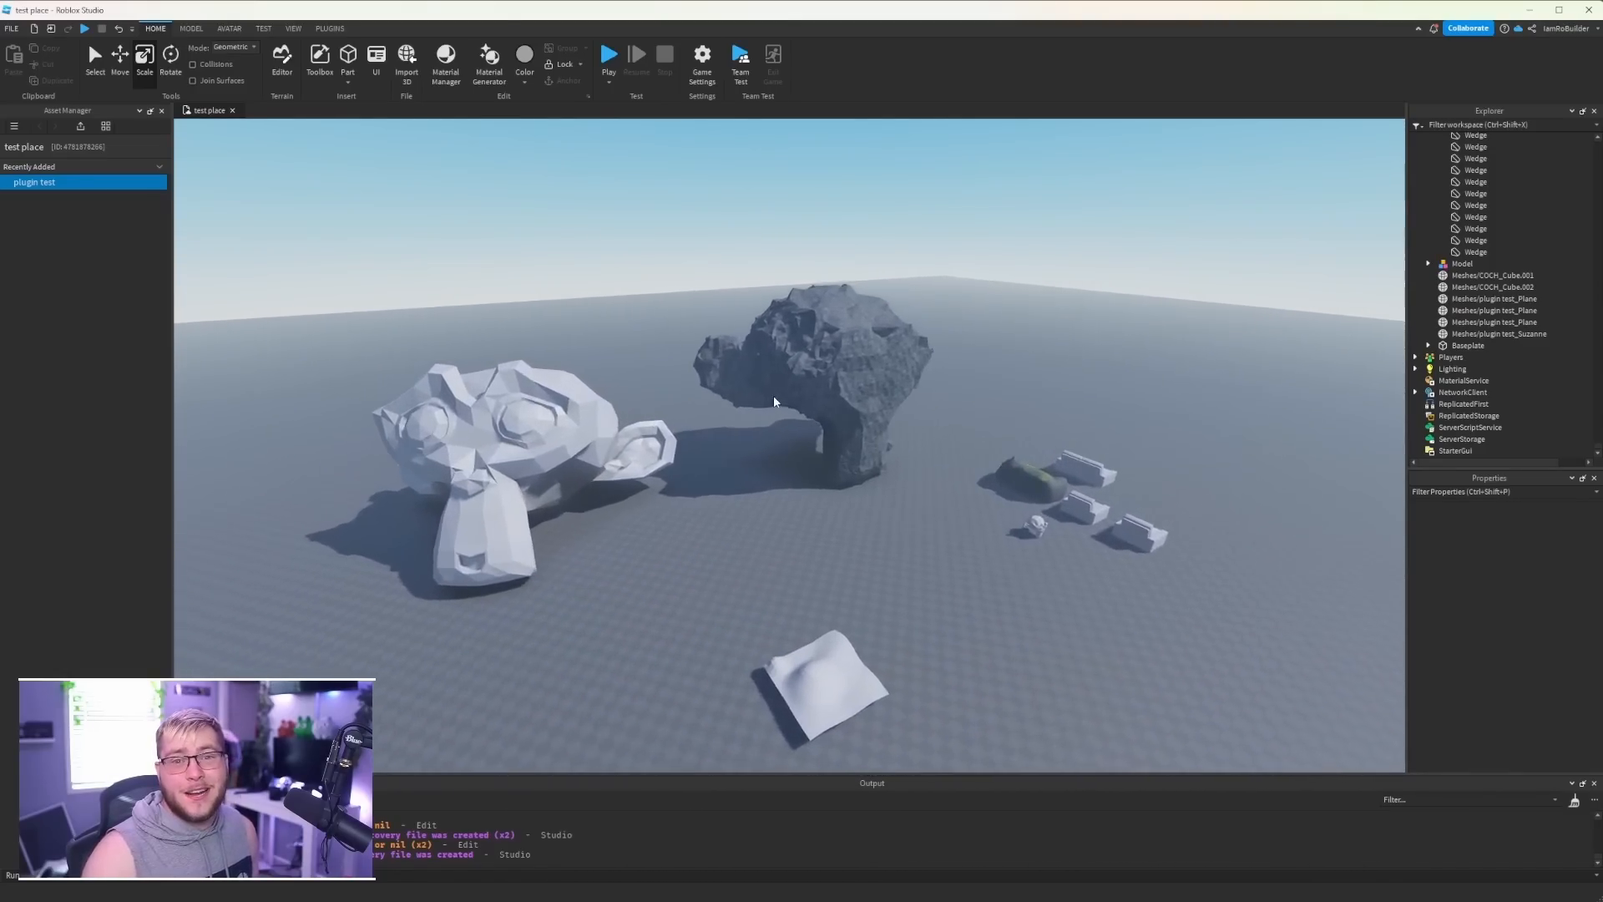
right_click_drag(886, 418, 887, 416)
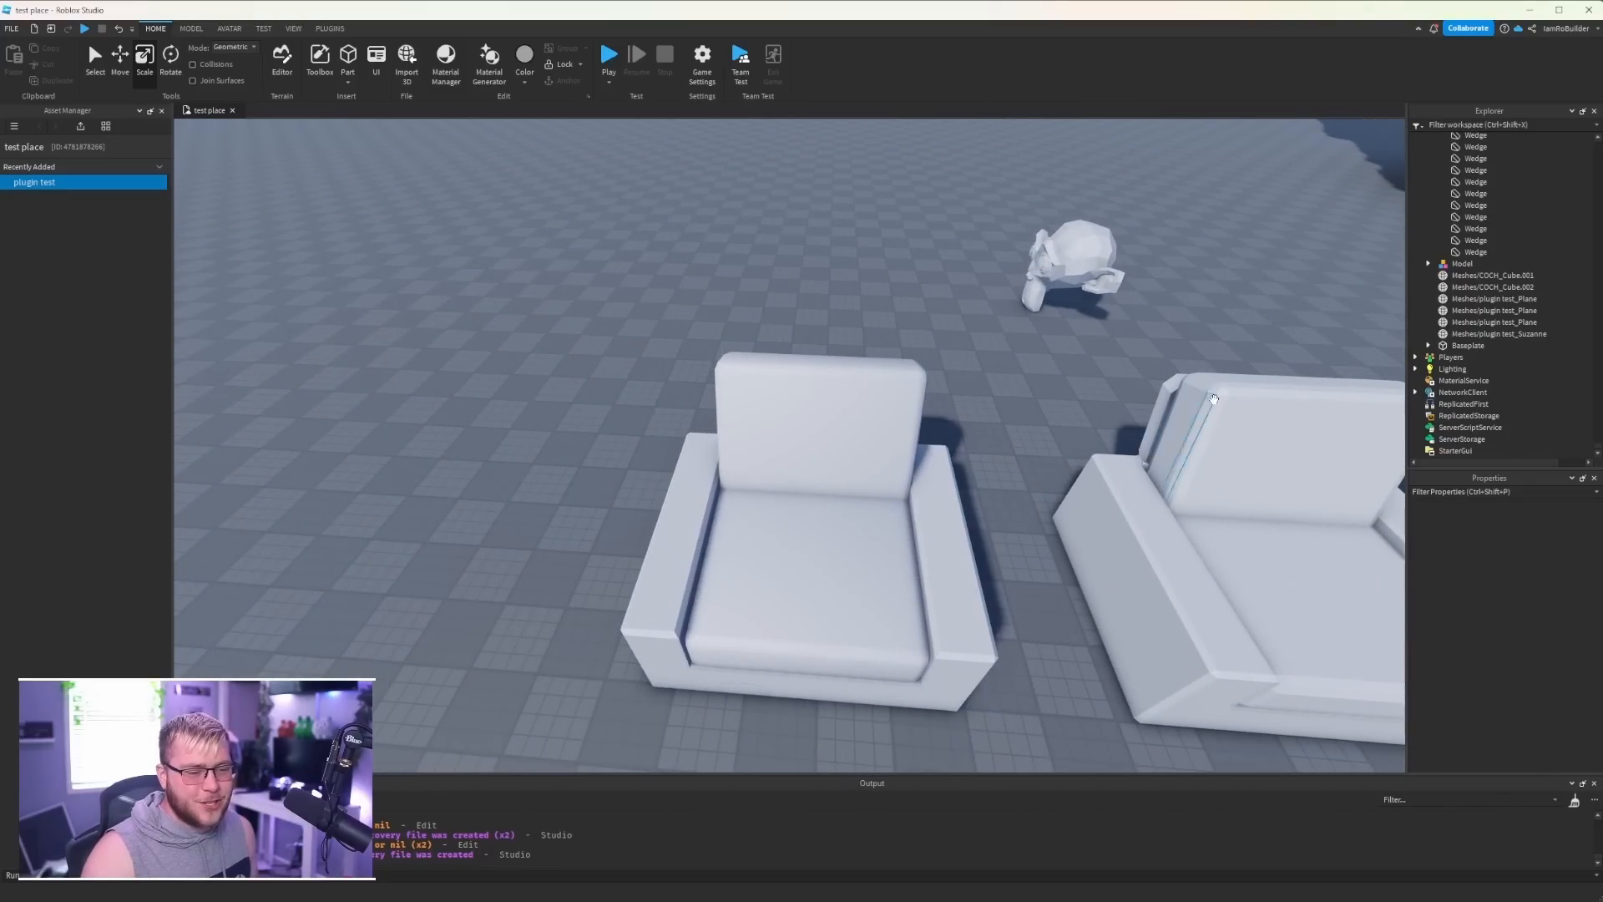
key("w")
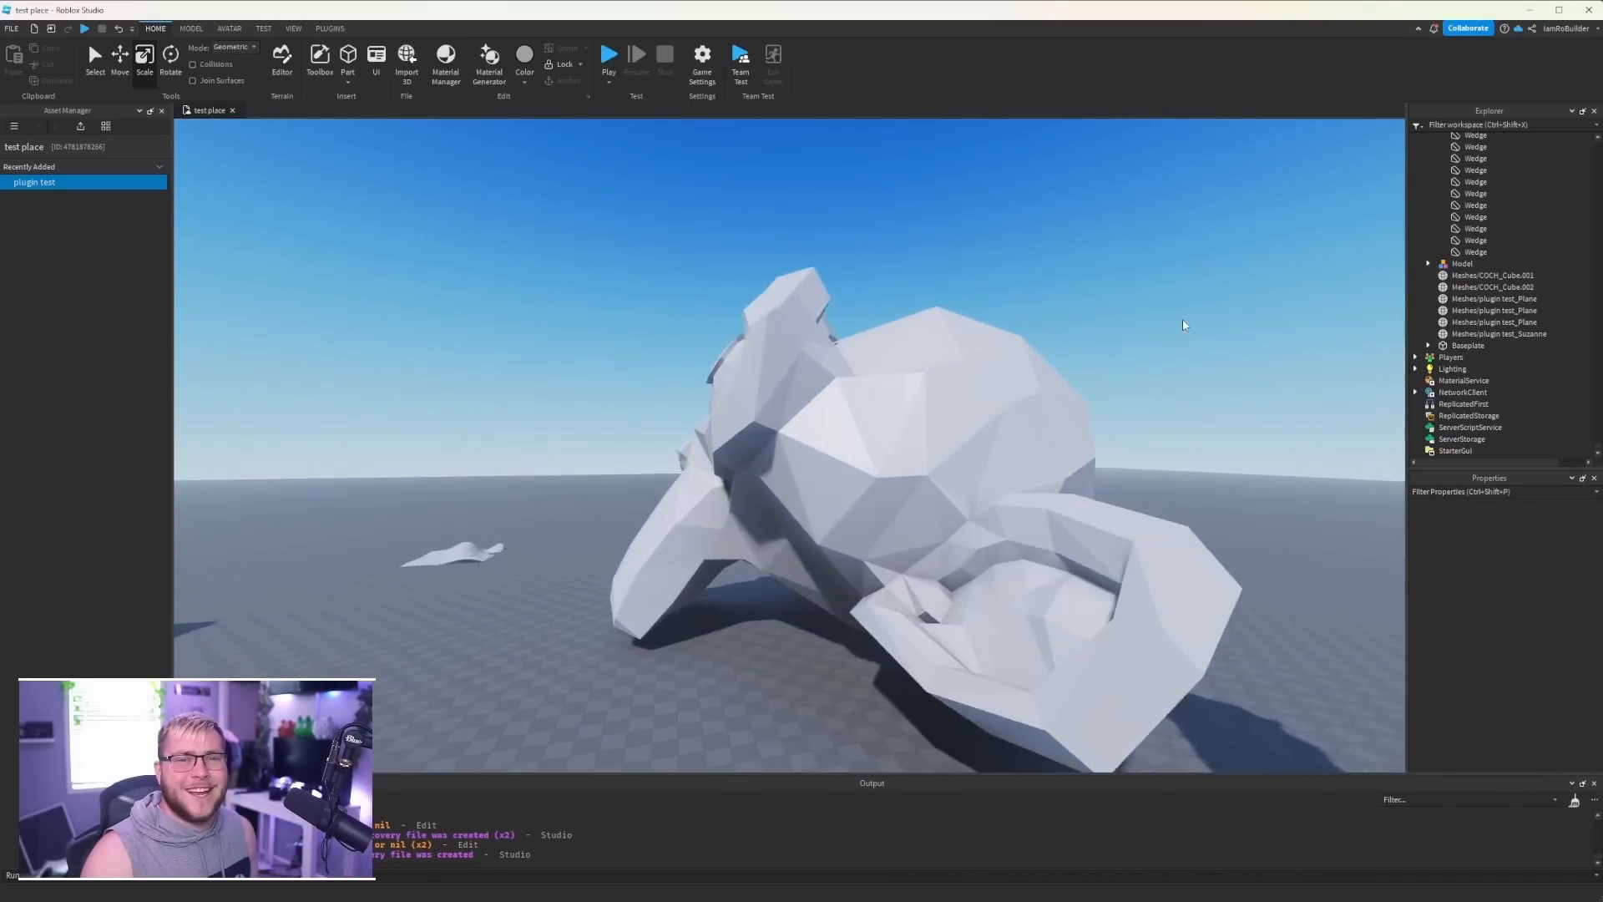